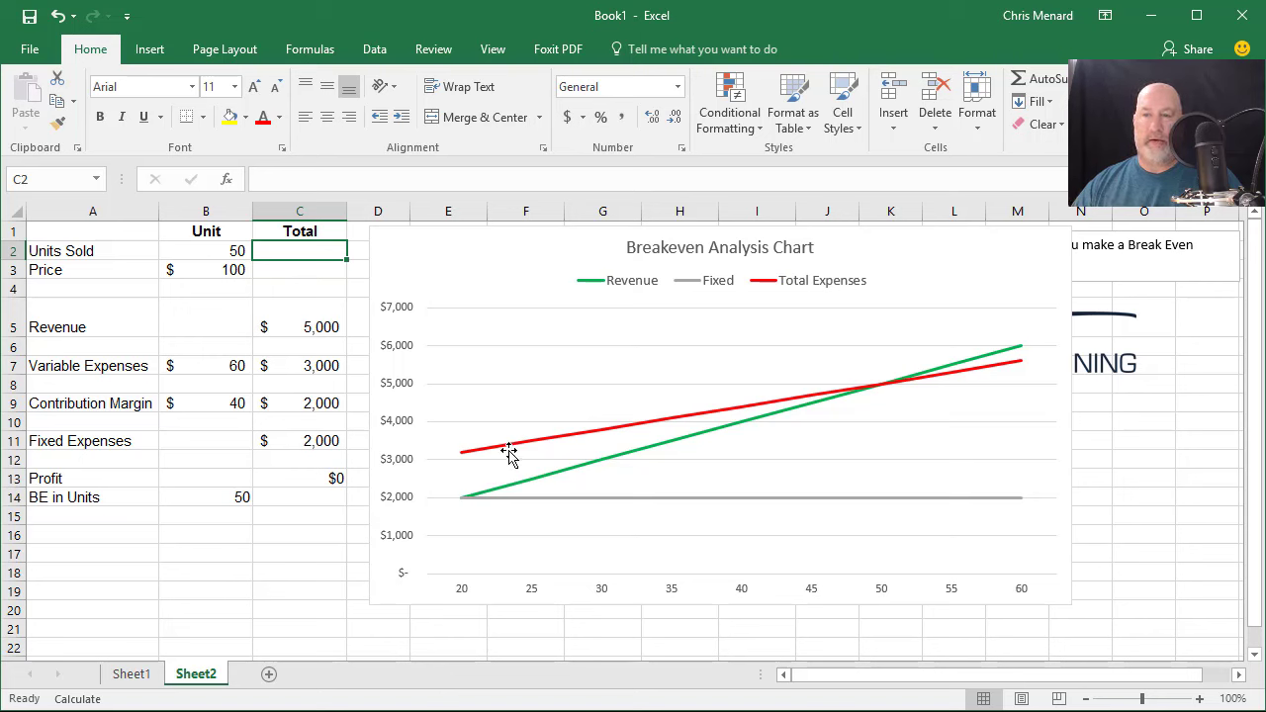
# - Enter 1,500 as the fixed expenses total in C11
pyautogui.moveTo(506, 447)
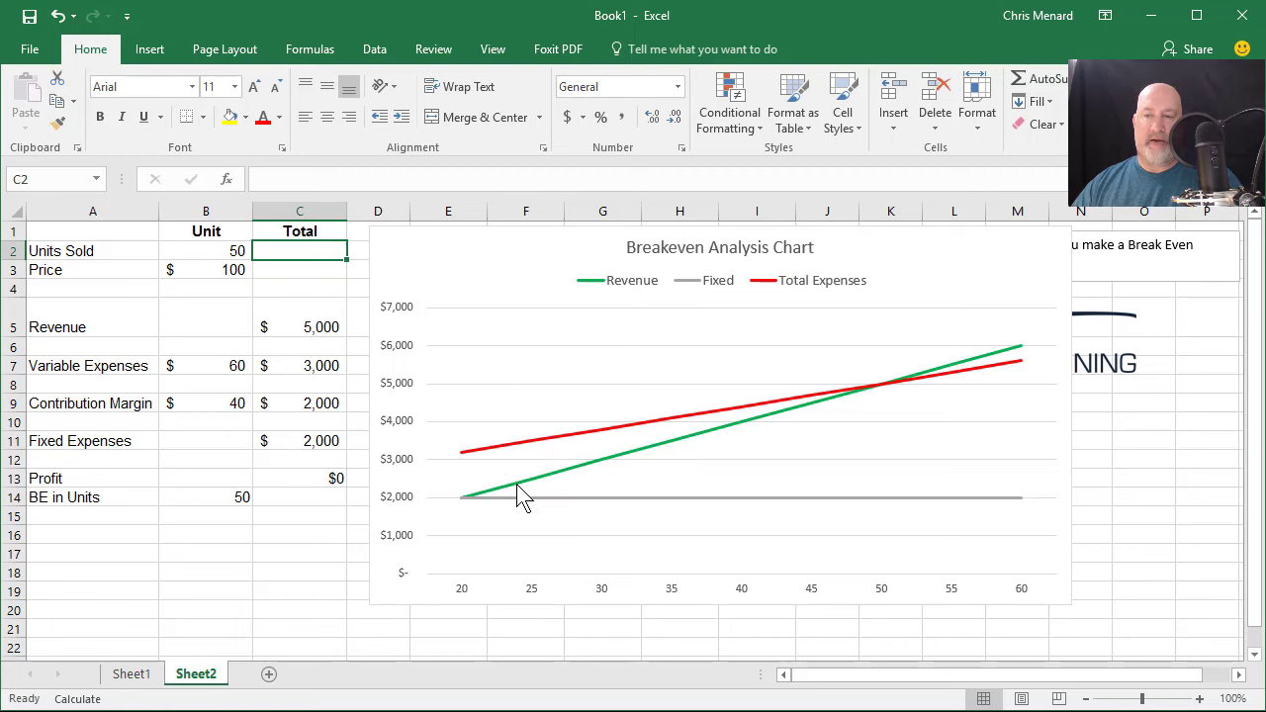
pyautogui.moveTo(517, 483)
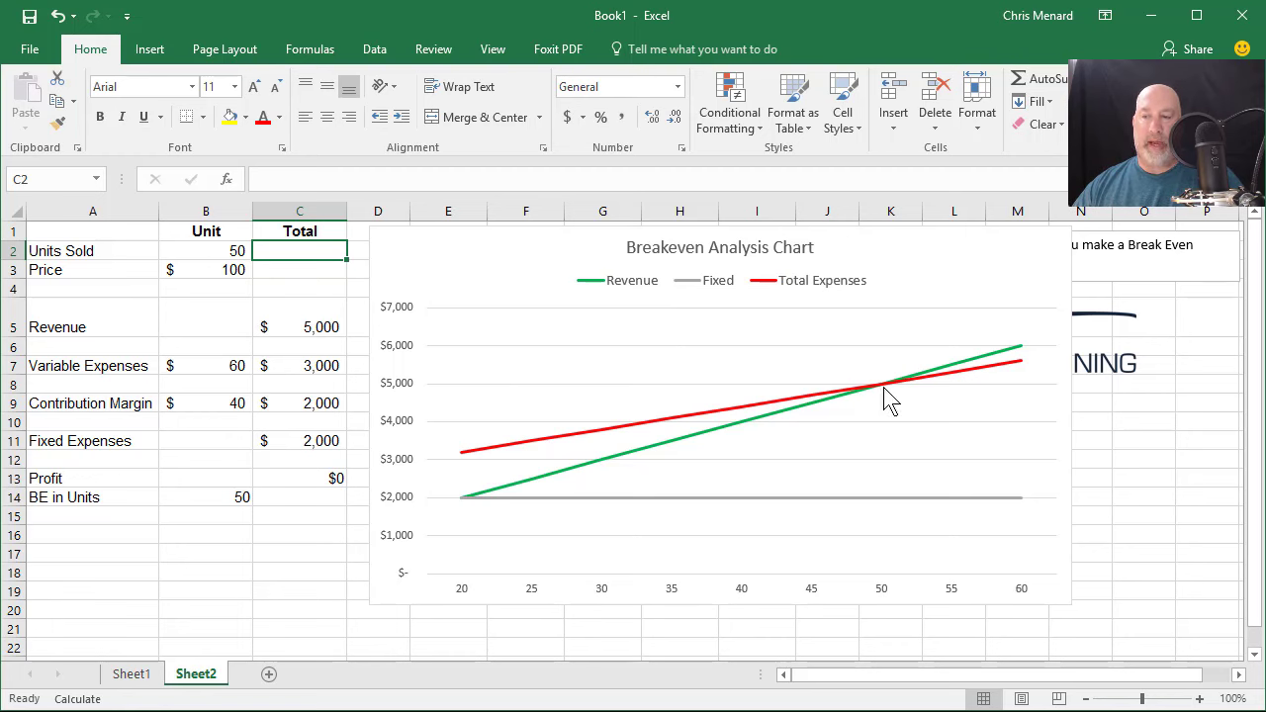
pyautogui.moveTo(888, 398)
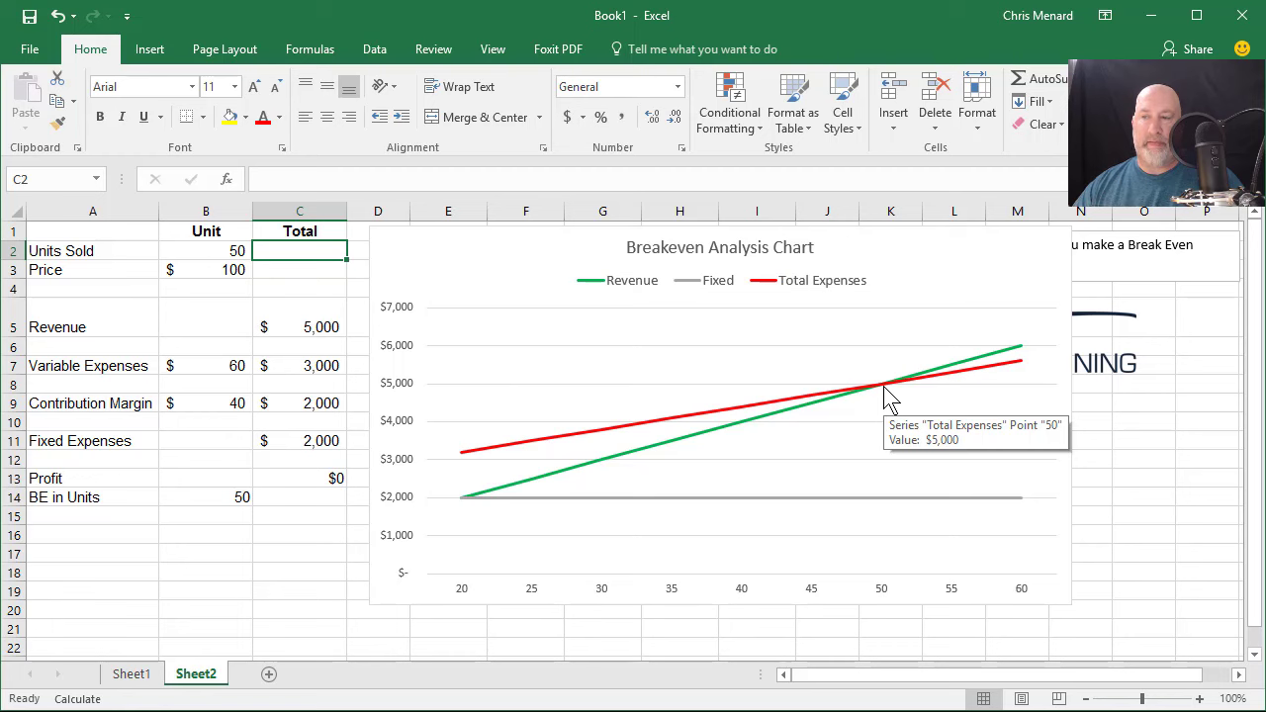
pyautogui.moveTo(995, 371)
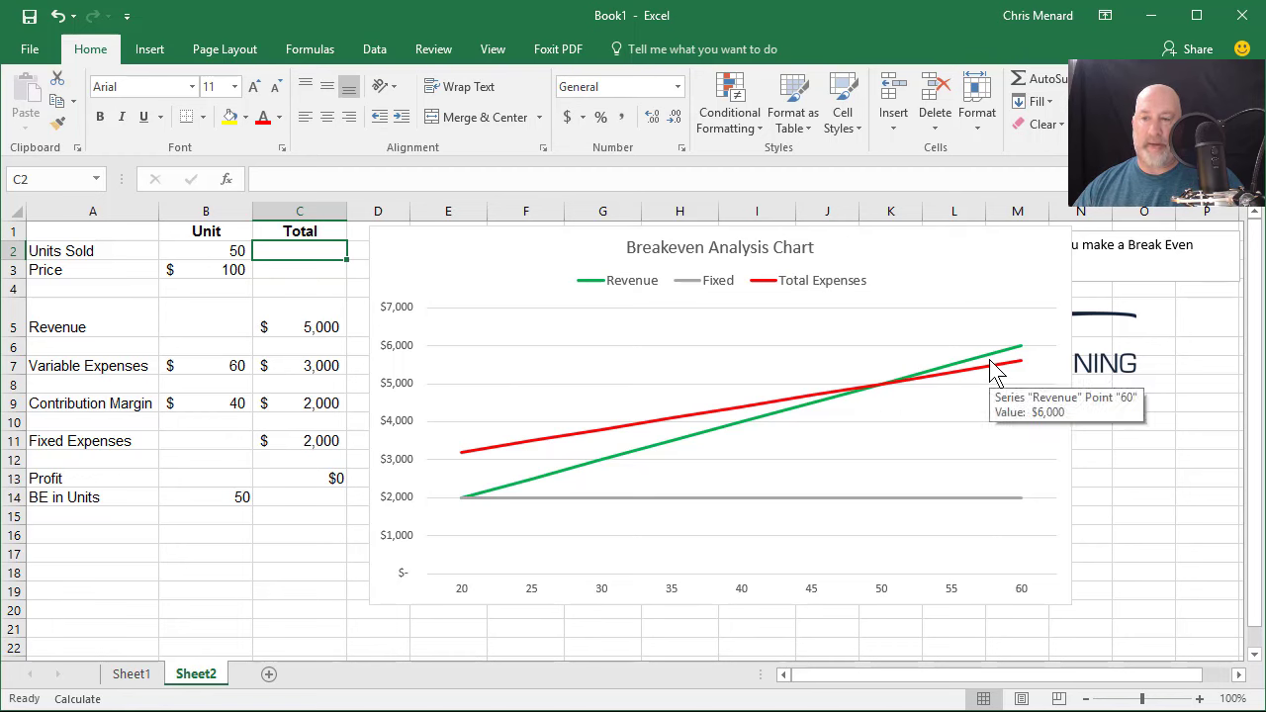
pyautogui.click(306, 446)
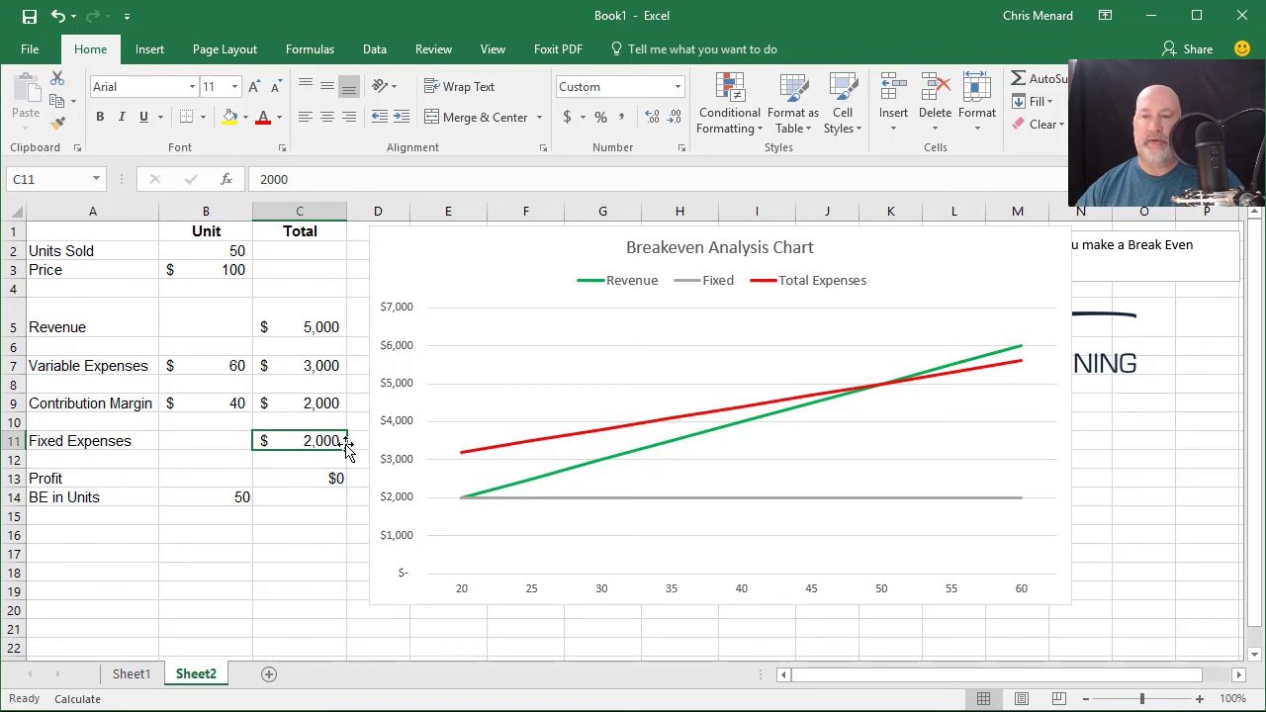
pyautogui.write('1500')
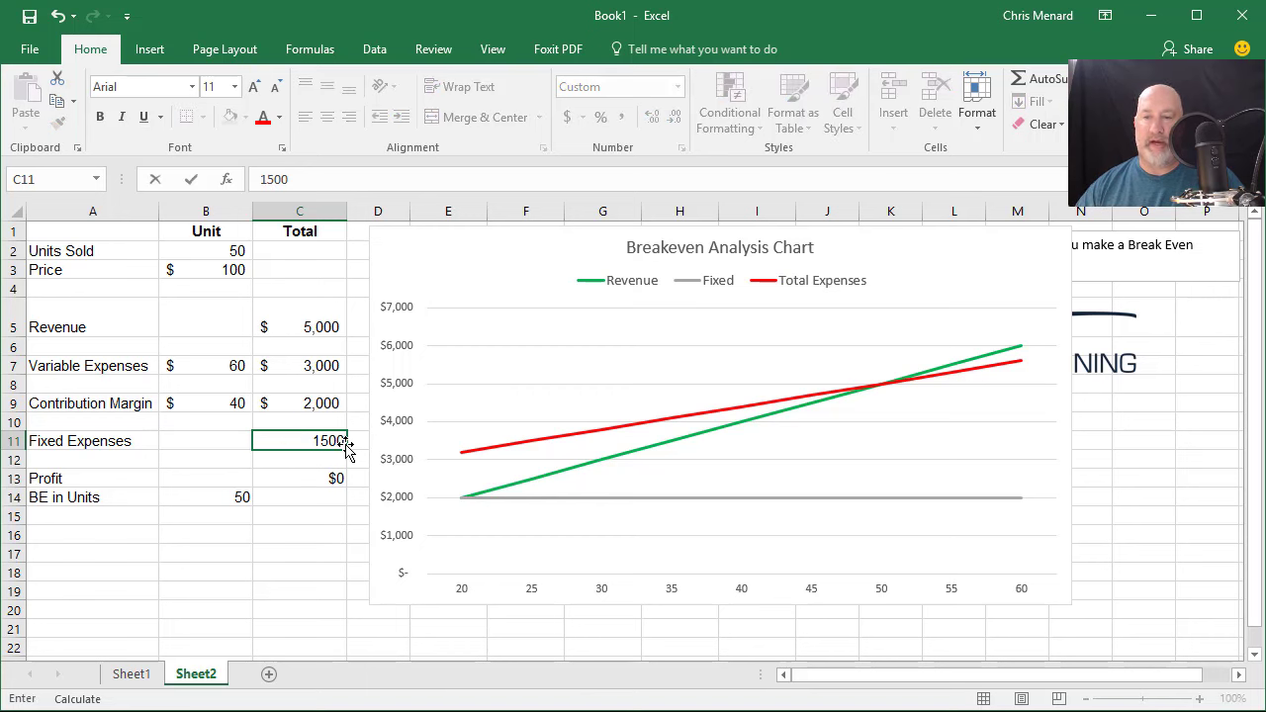
pyautogui.press('Return')
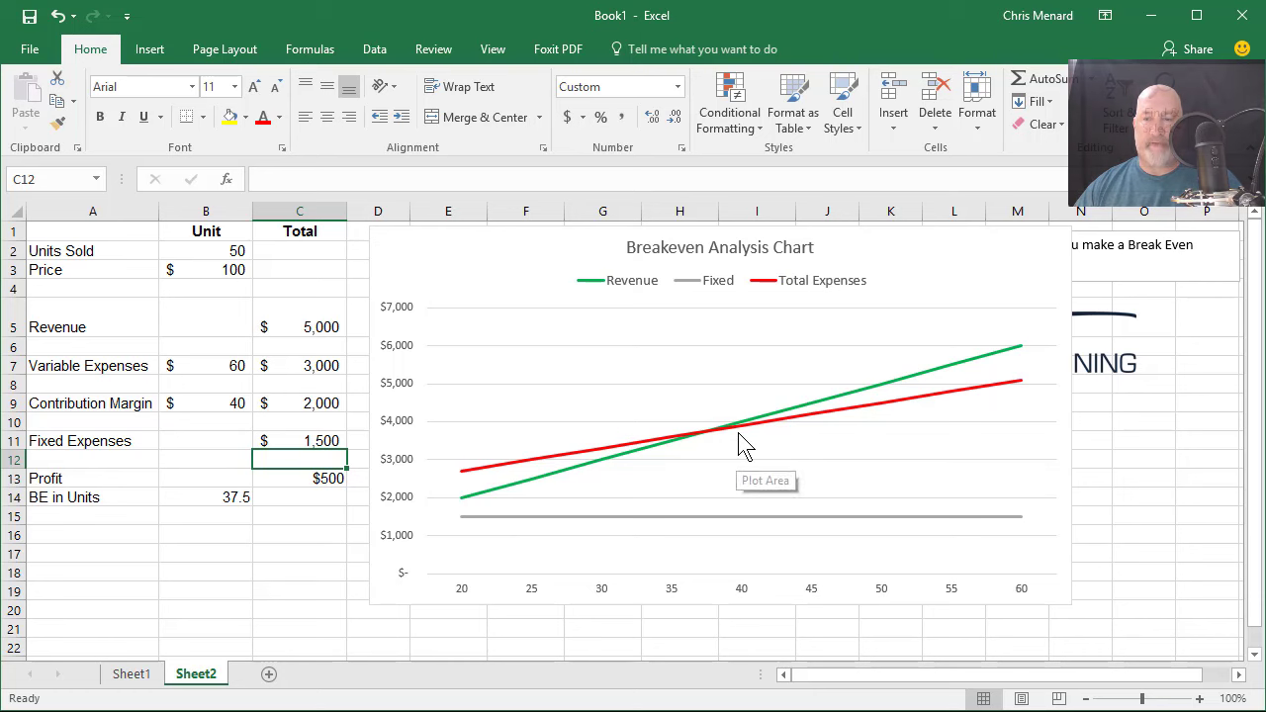
# - Lower fixed expenses to 1,000, giving $1,000 profit and break-even at 25 units
pyautogui.moveTo(734, 429)
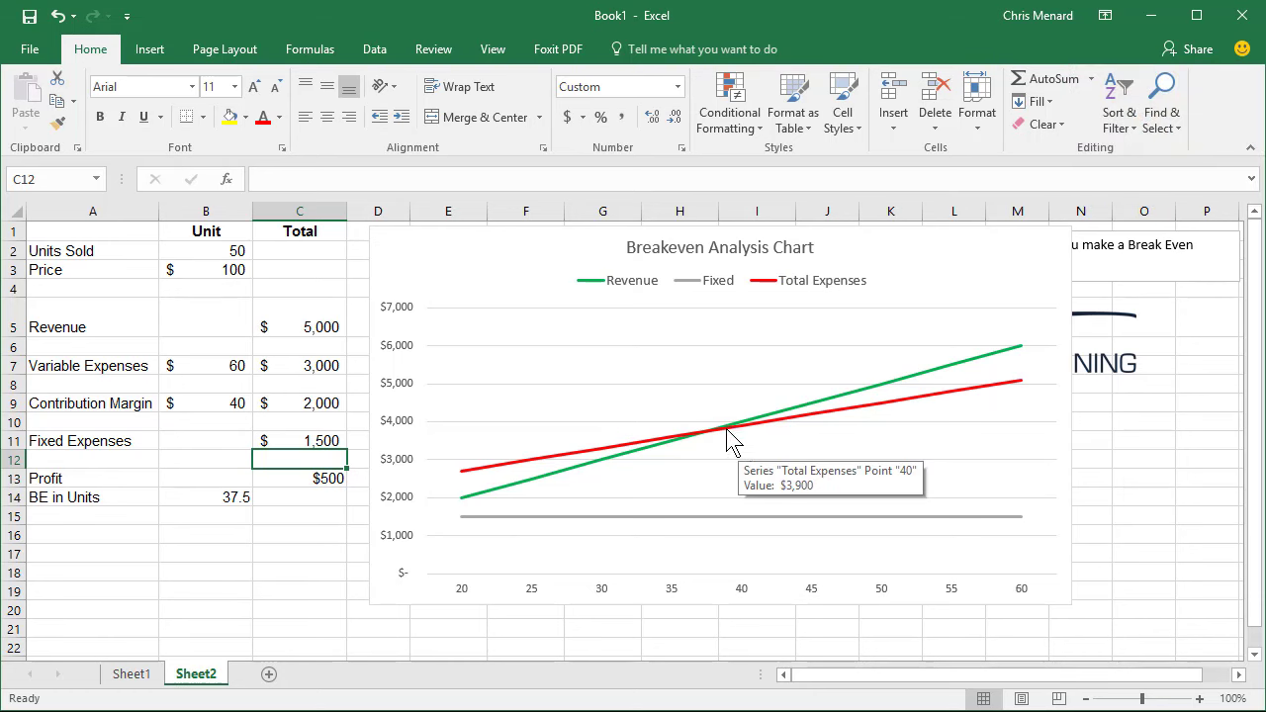
pyautogui.click(326, 440)
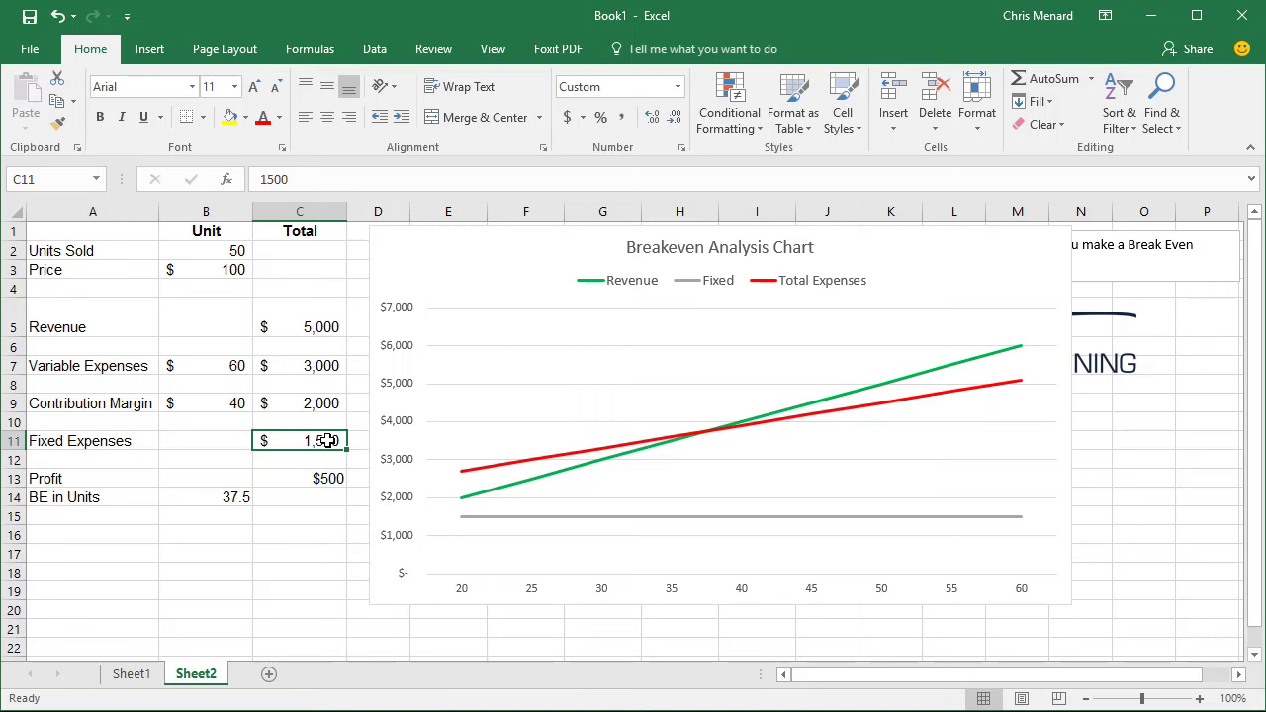
pyautogui.write('1000')
pyautogui.press('Return')
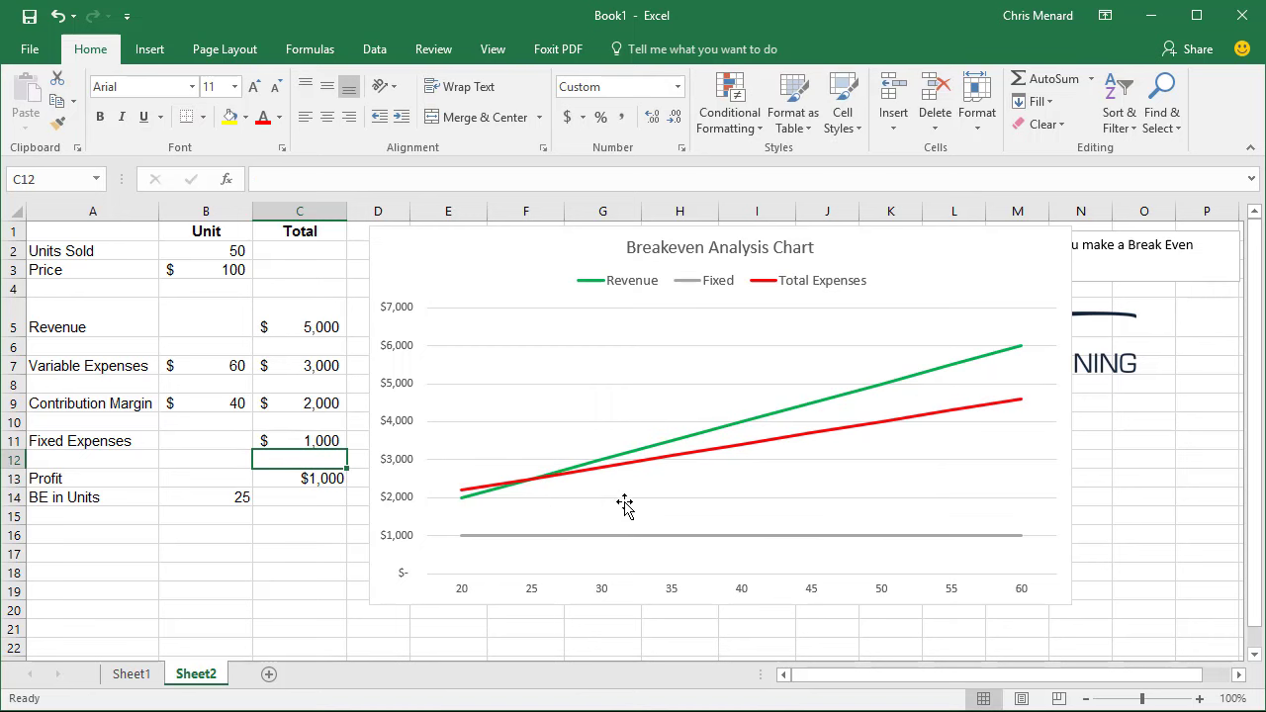
pyautogui.click(494, 257)
# - Delete the break-even chart and clear the units data table values in E6:I14
pyautogui.press('Delete')
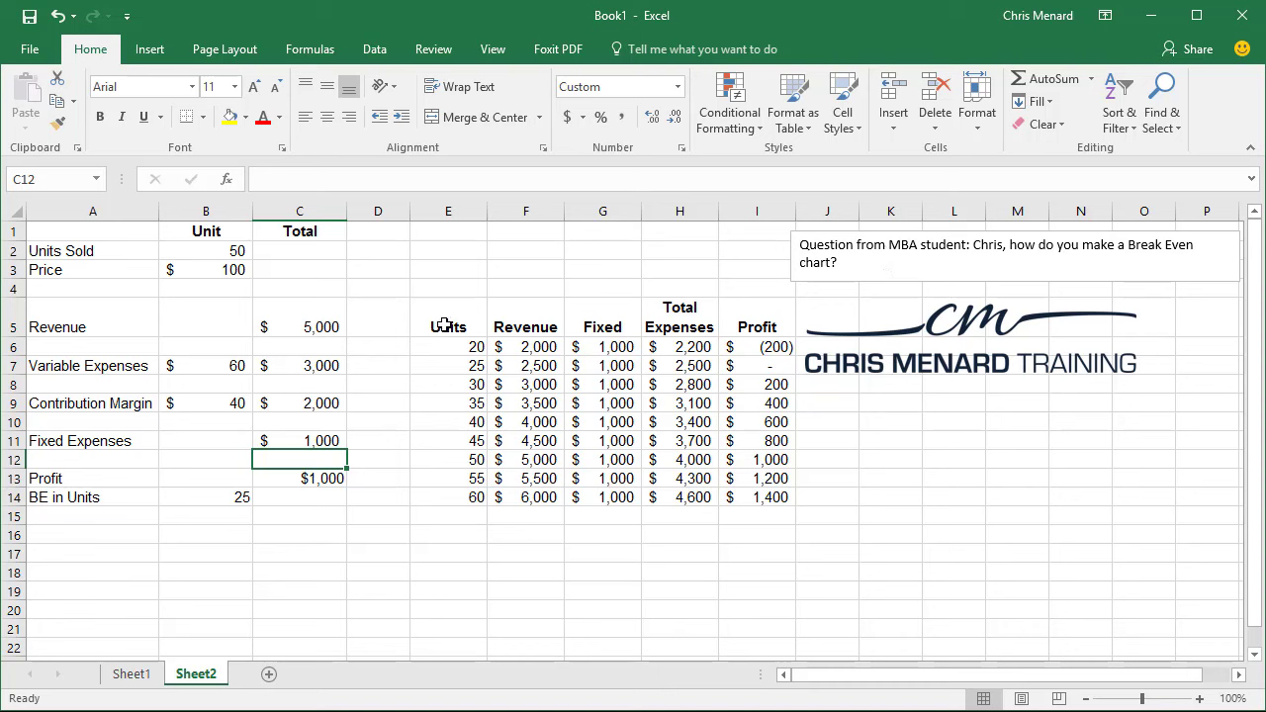
pyautogui.moveTo(444, 329); pyautogui.dragTo(697, 374)
pyautogui.moveTo(465, 347); pyautogui.dragTo(766, 499)
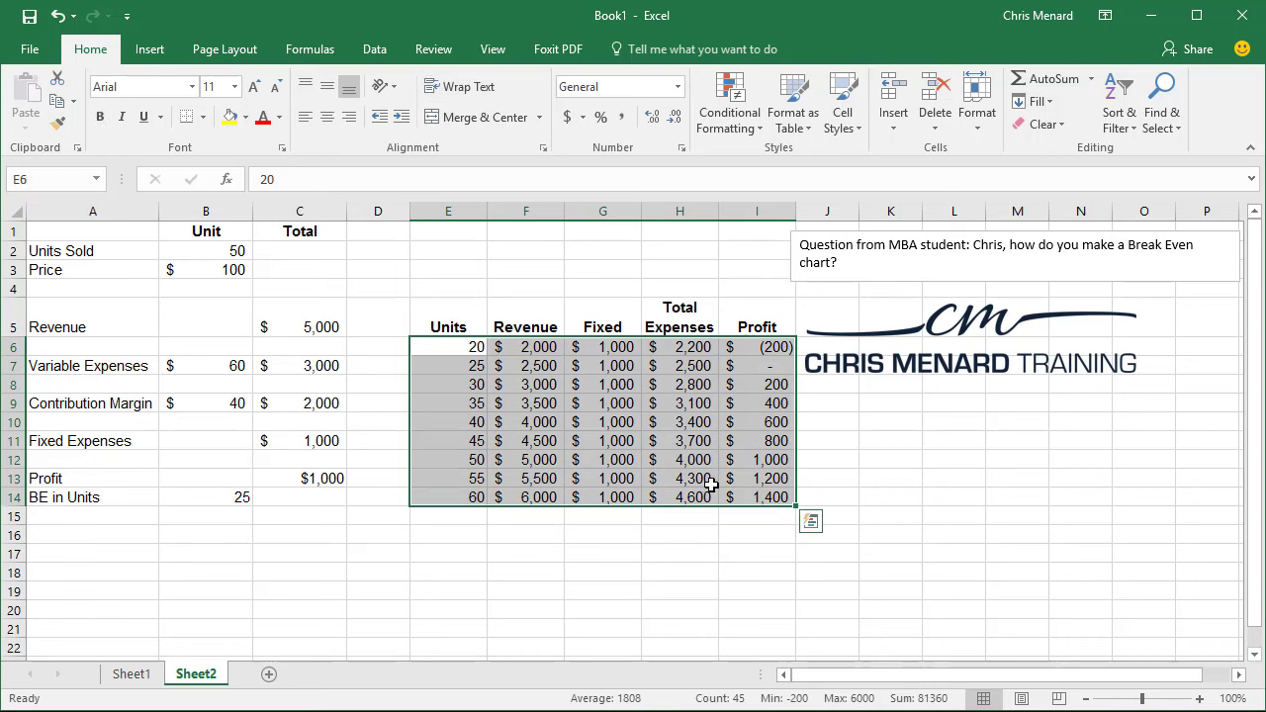
pyautogui.press('Delete')
pyautogui.click(489, 426)
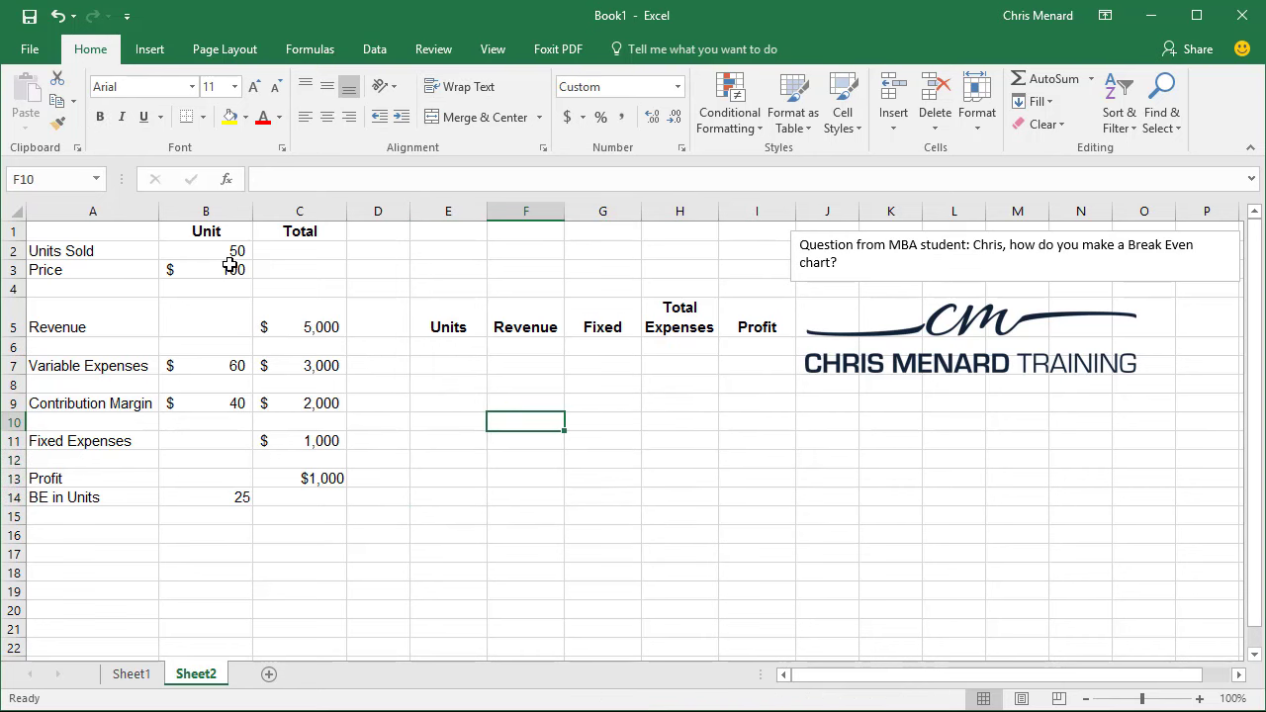
# - Clear the Unit and Total figures in B2:C15, leaving only labels
pyautogui.click(295, 321)
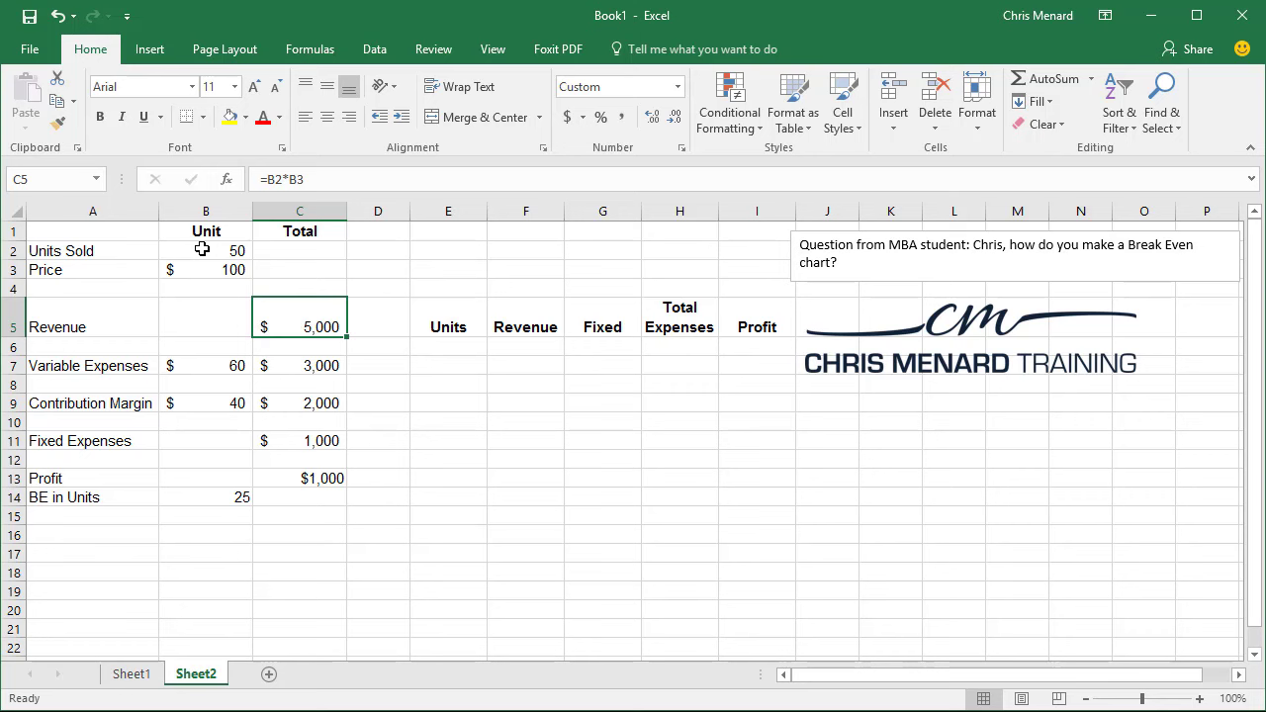
pyautogui.moveTo(203, 248); pyautogui.dragTo(279, 517)
pyautogui.press('Delete')
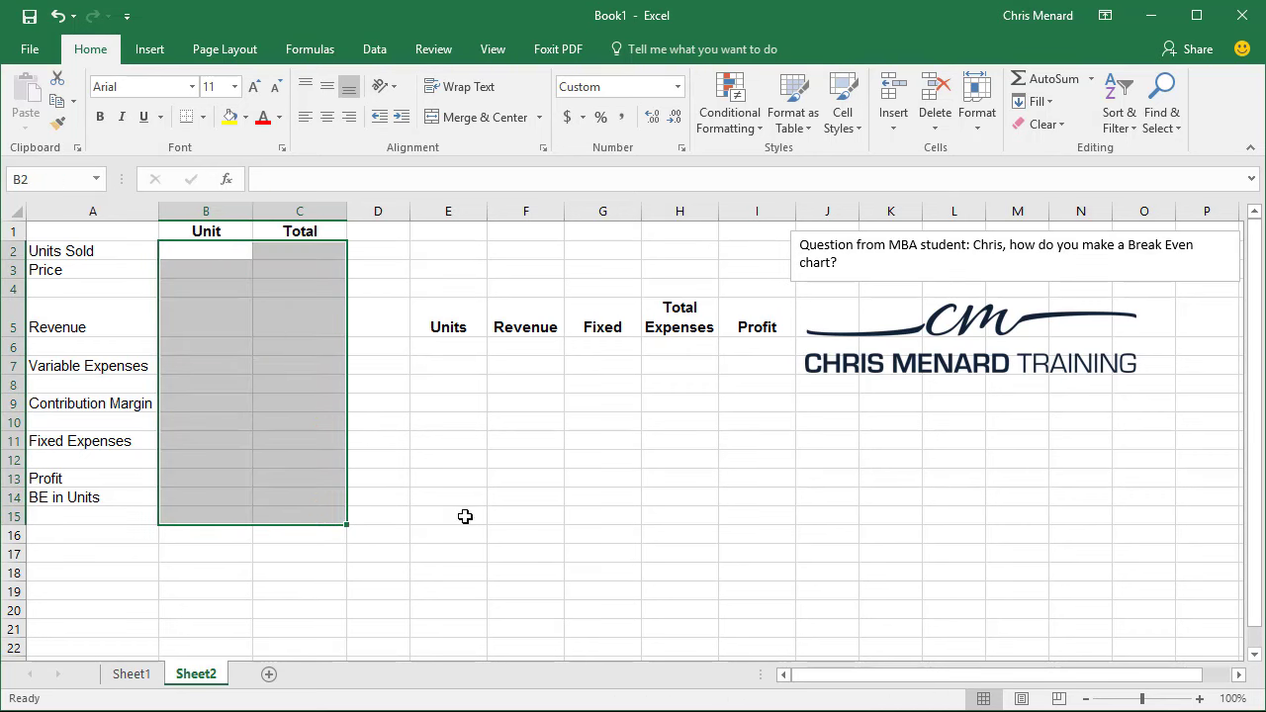
pyautogui.click(214, 254)
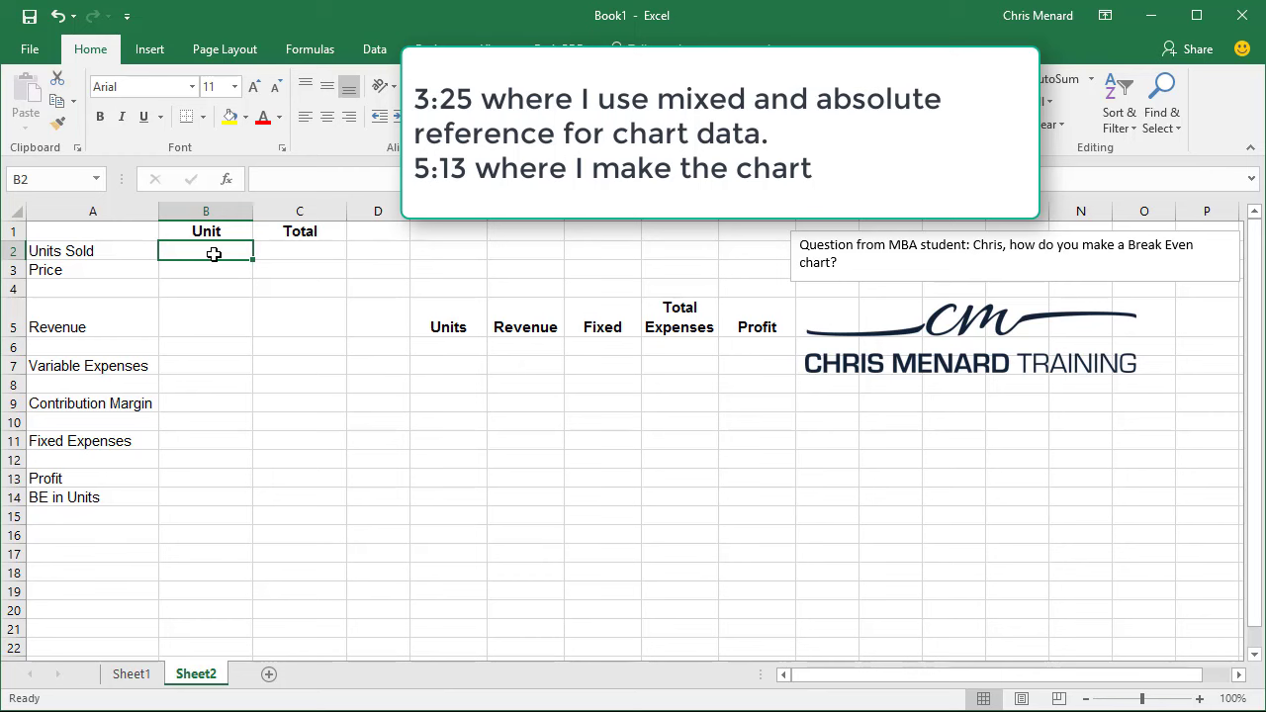
# - Enter 50 units sold, a $100 price, and revenue =B2*B3 in C5
pyautogui.write('50')
pyautogui.press('Return')
pyautogui.write('100')
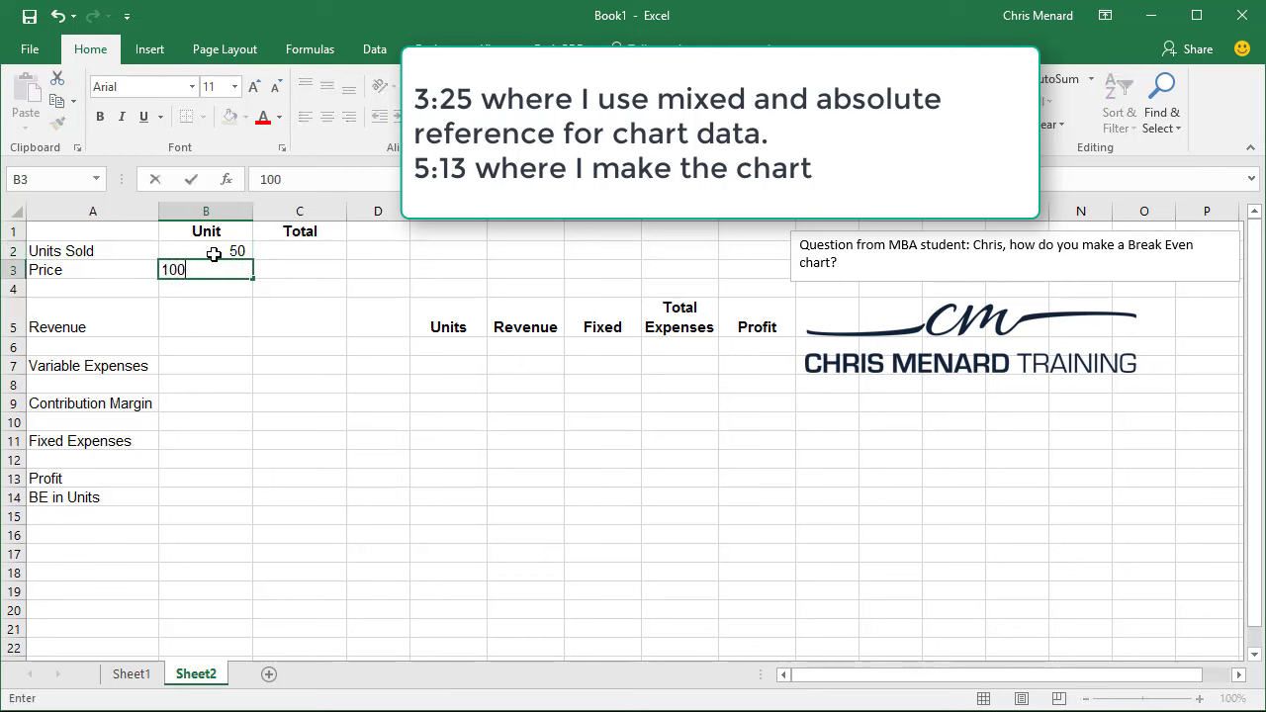
pyautogui.press('Return')
pyautogui.press('Return')
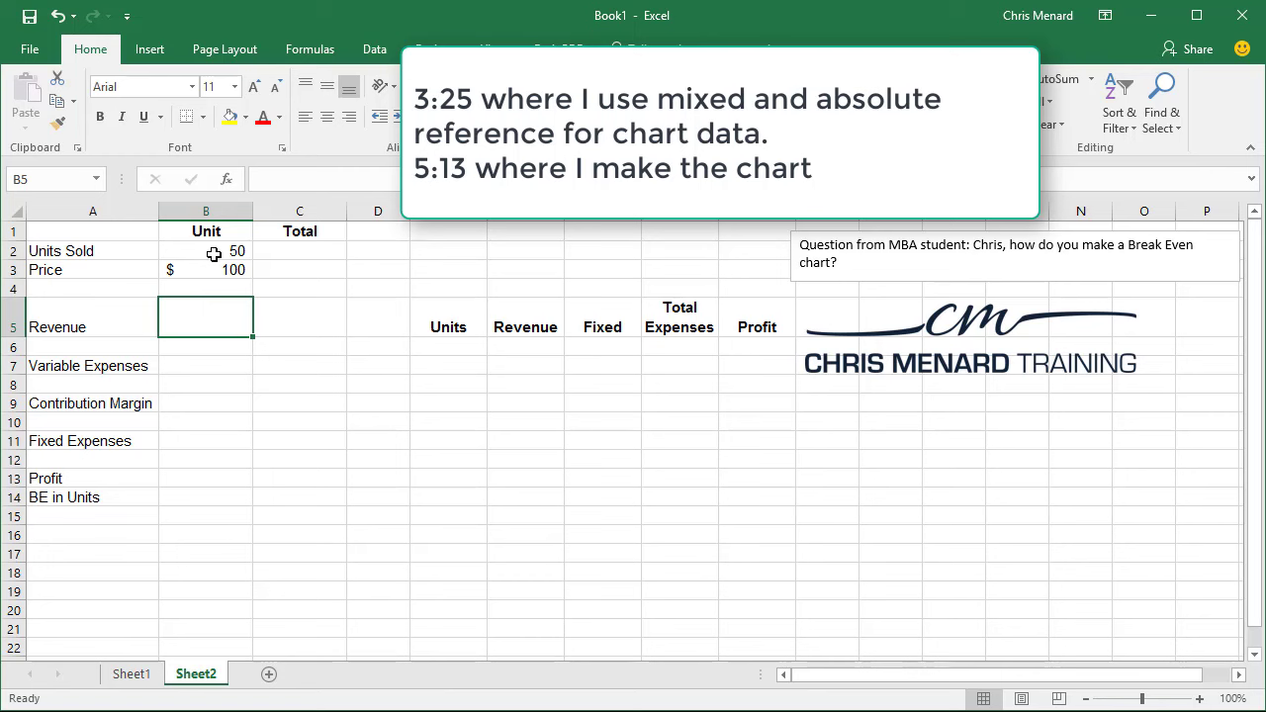
pyautogui.press('Right')
pyautogui.write('=')
pyautogui.click(214, 254)
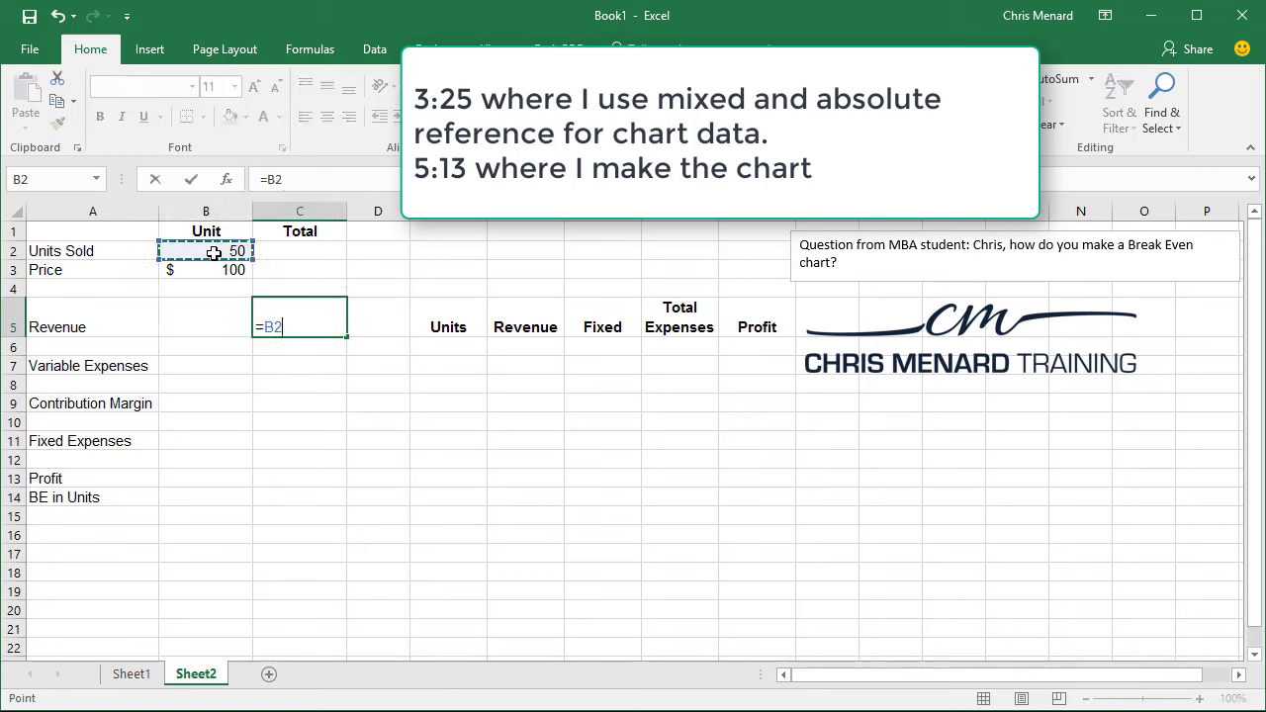
pyautogui.write('*')
pyautogui.click(216, 269)
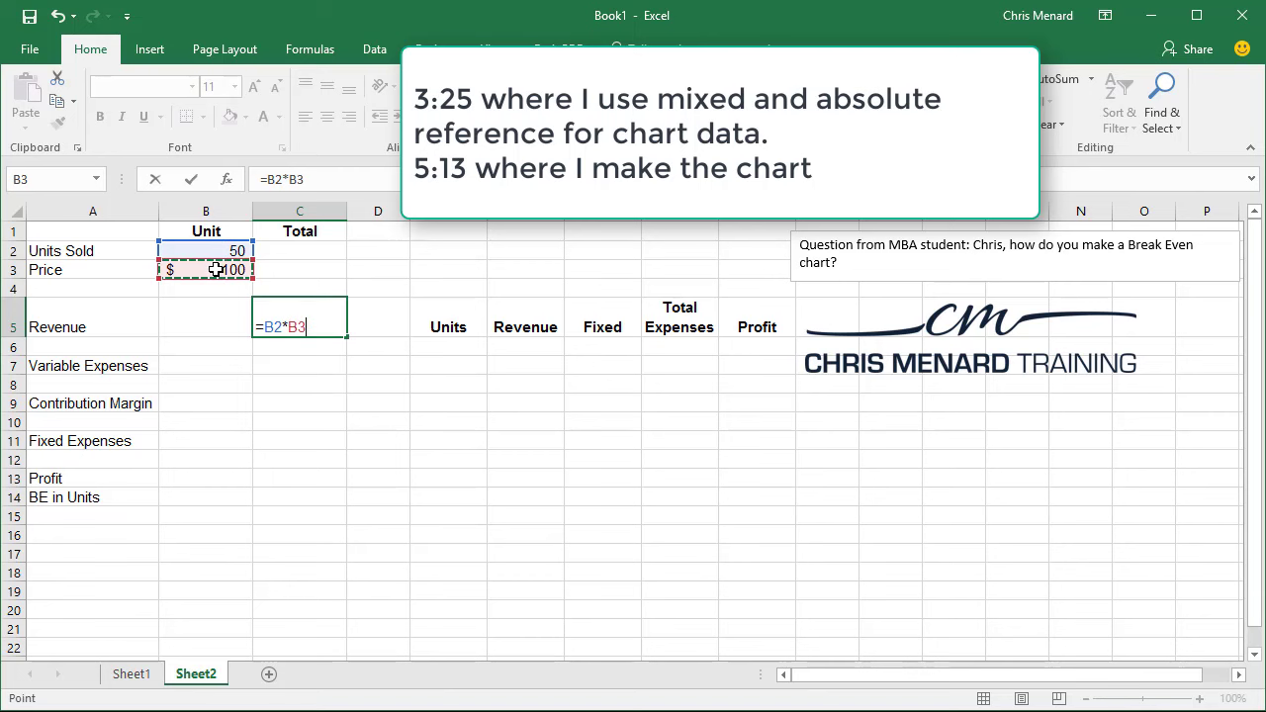
pyautogui.press('Return')
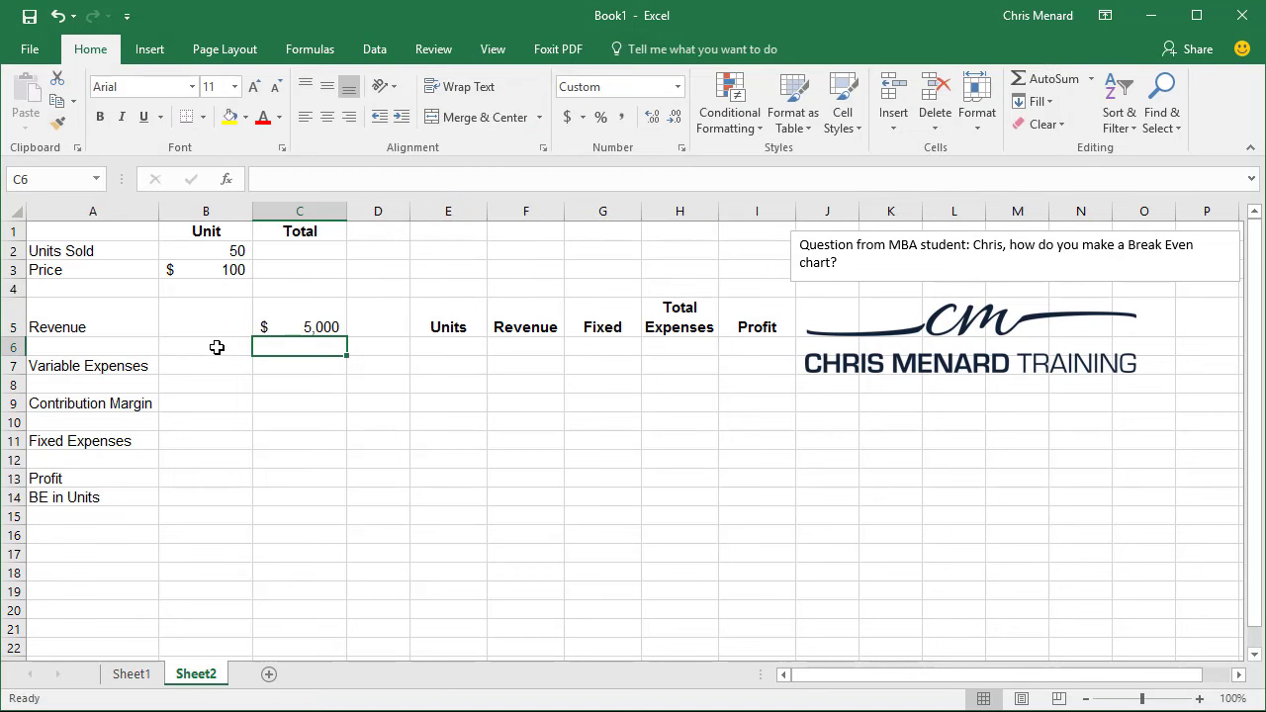
# - Enter the $60 per-unit variable expense in B7 and total +B2*B7 in C7
pyautogui.click(210, 363)
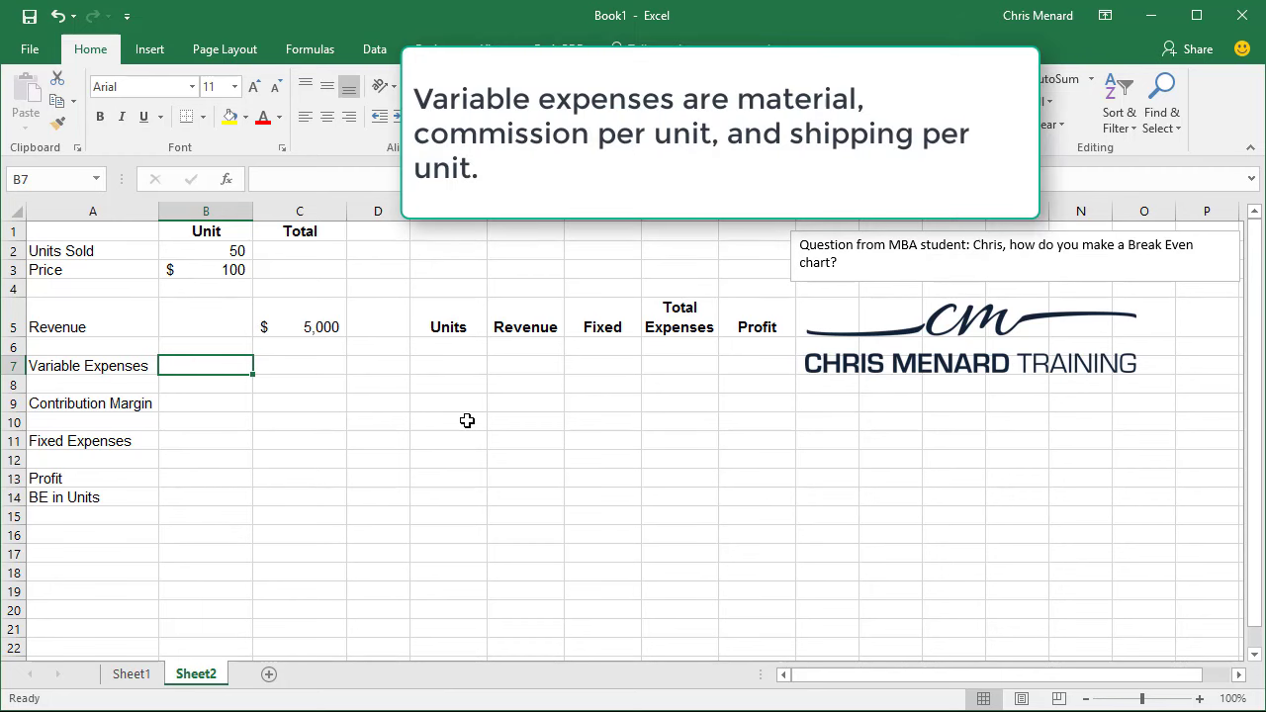
pyautogui.write('60')
pyautogui.press('Tab')
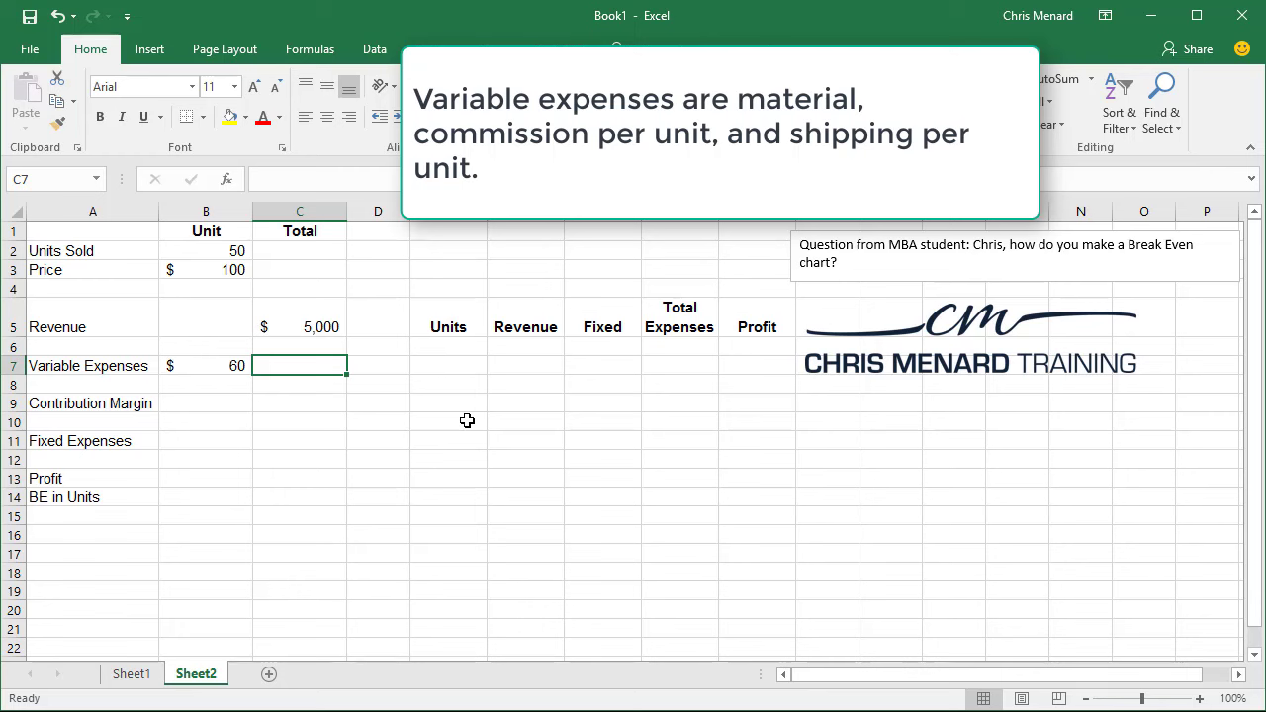
pyautogui.press('Left')
pyautogui.press('Right')
pyautogui.write('+')
pyautogui.click(208, 256)
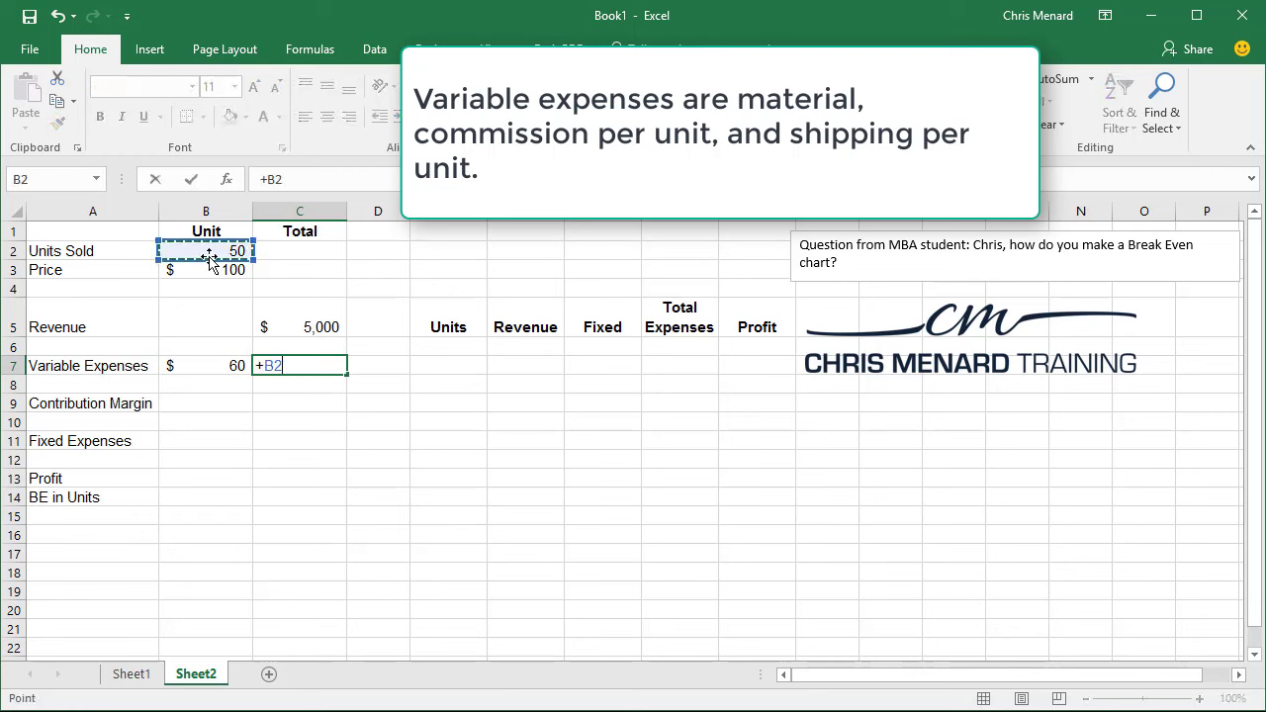
pyautogui.write('*')
pyautogui.click(198, 365)
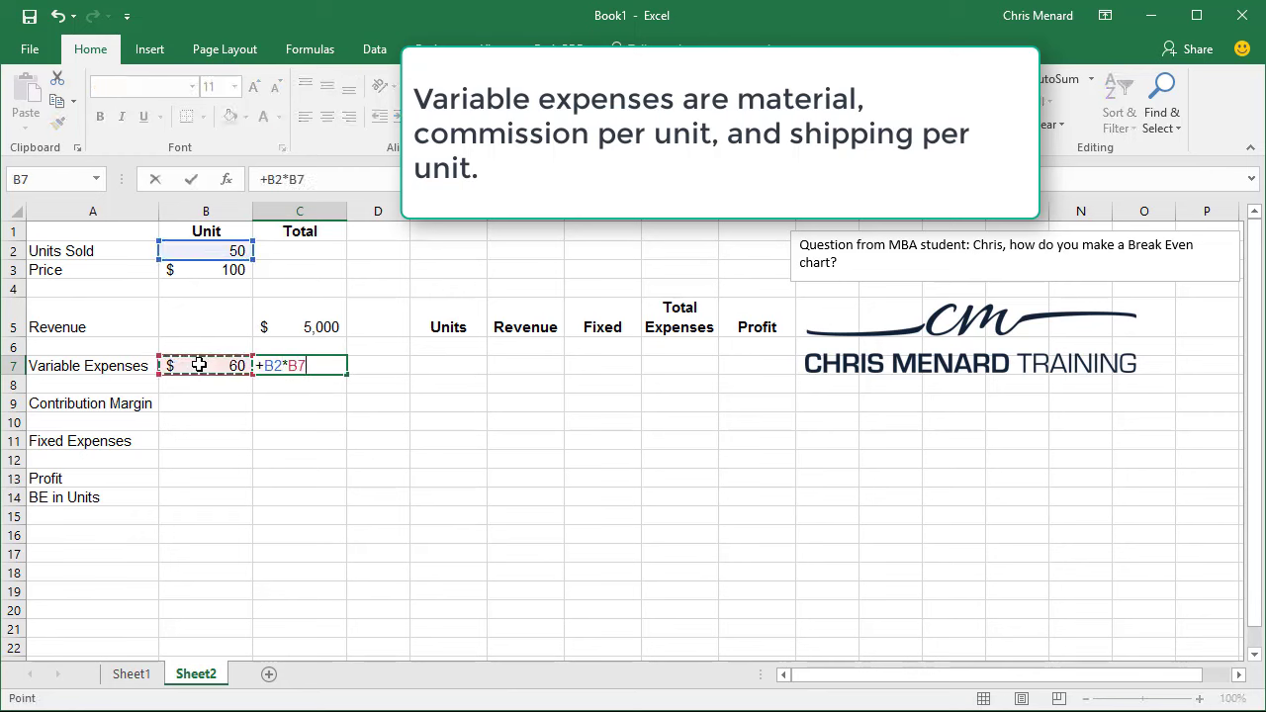
pyautogui.press('Return')
pyautogui.press('Return')
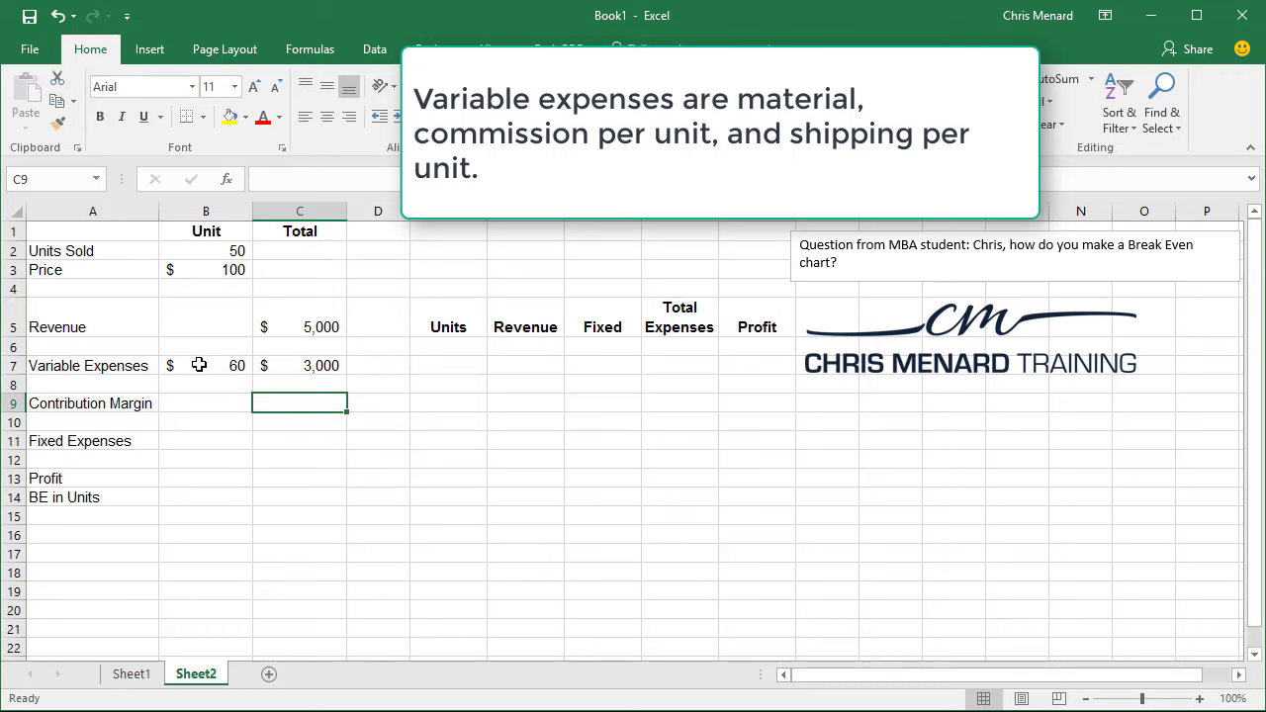
# - Compute total contribution margin =C5-C7 in C9, giving $2,000
pyautogui.write('=')
pyautogui.click(307, 326)
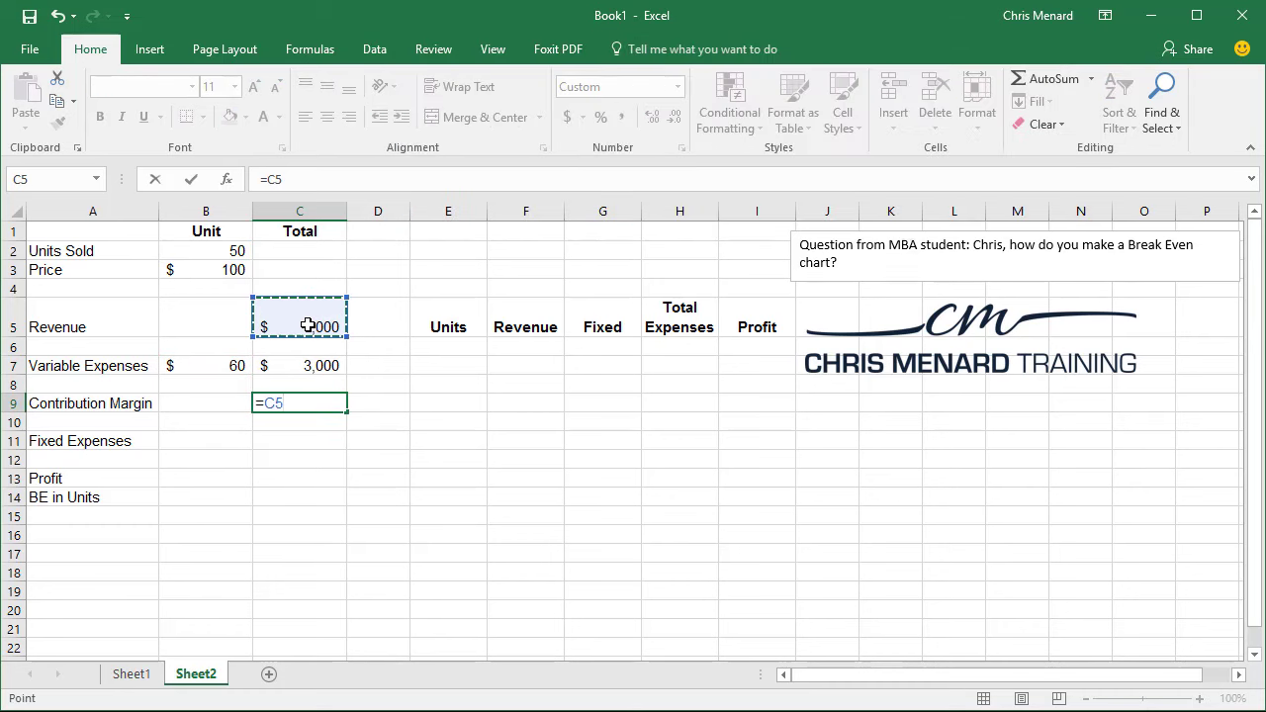
pyautogui.write('-')
pyautogui.click(279, 362)
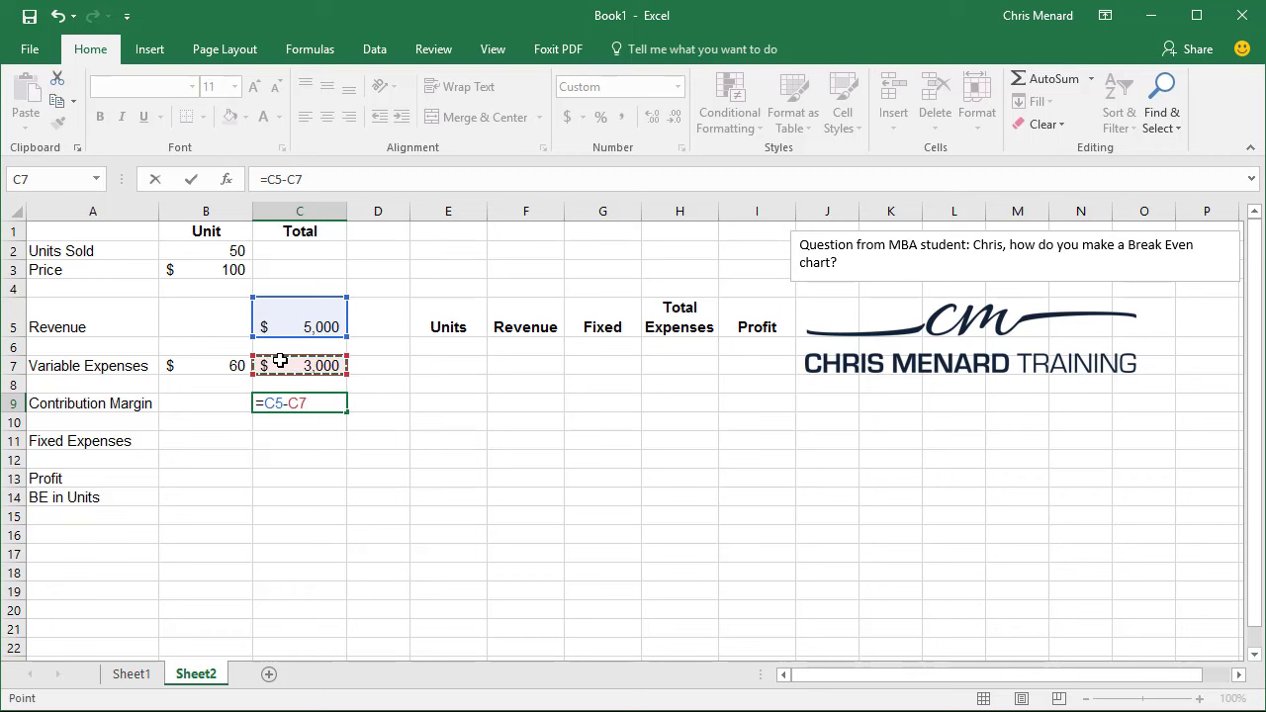
pyautogui.press('Return')
# - Compute per-unit contribution margin =B3-B7 in B9, giving $40
pyautogui.press('Up')
pyautogui.press('Left')
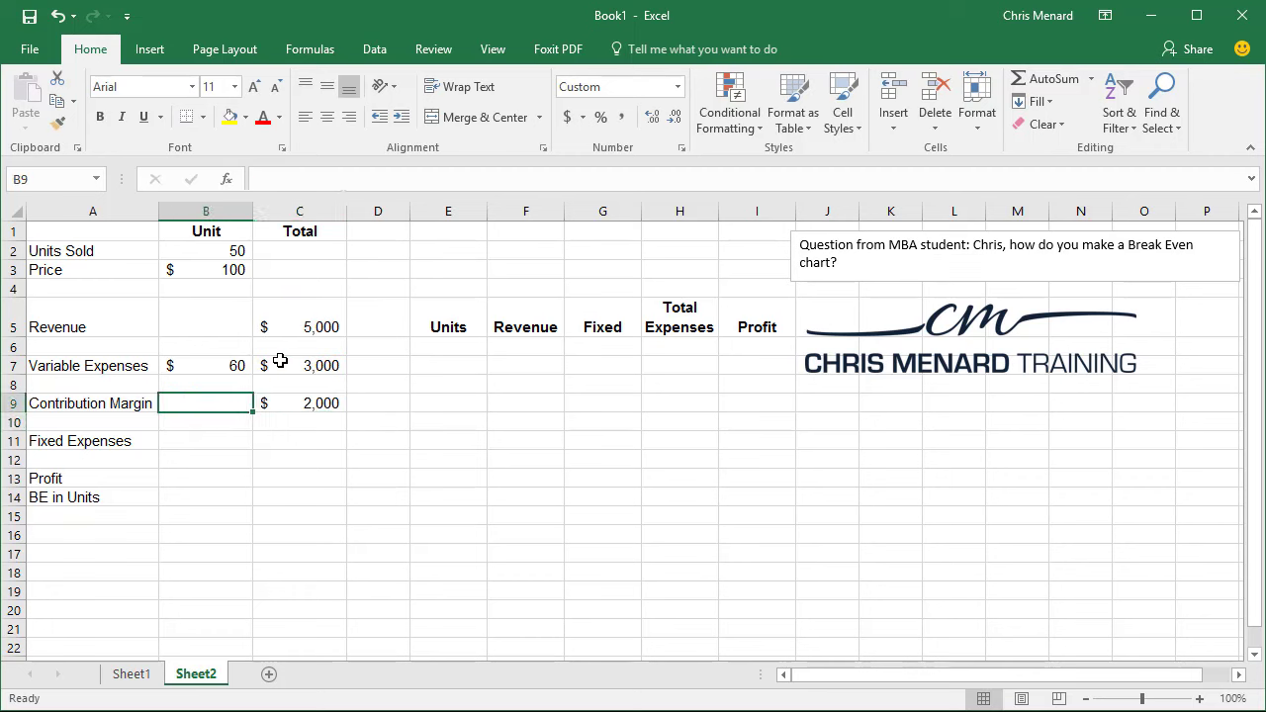
pyautogui.write('=')
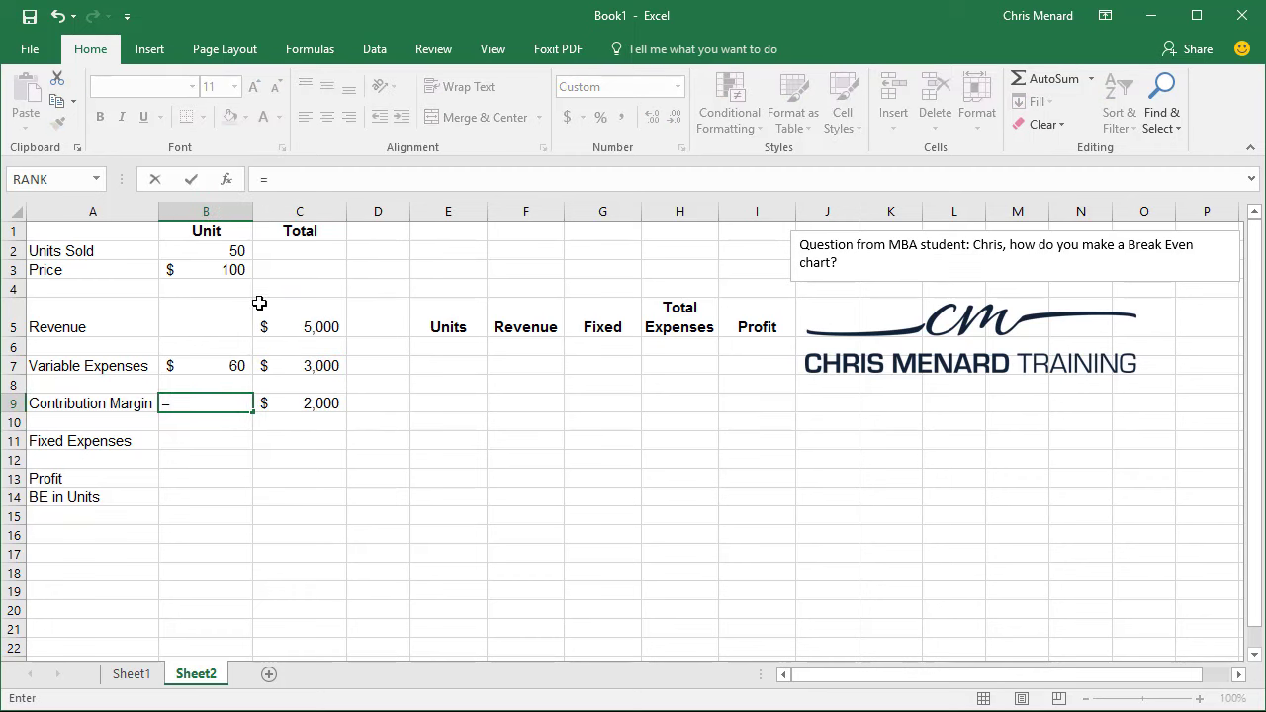
pyautogui.click(219, 270)
pyautogui.write('-')
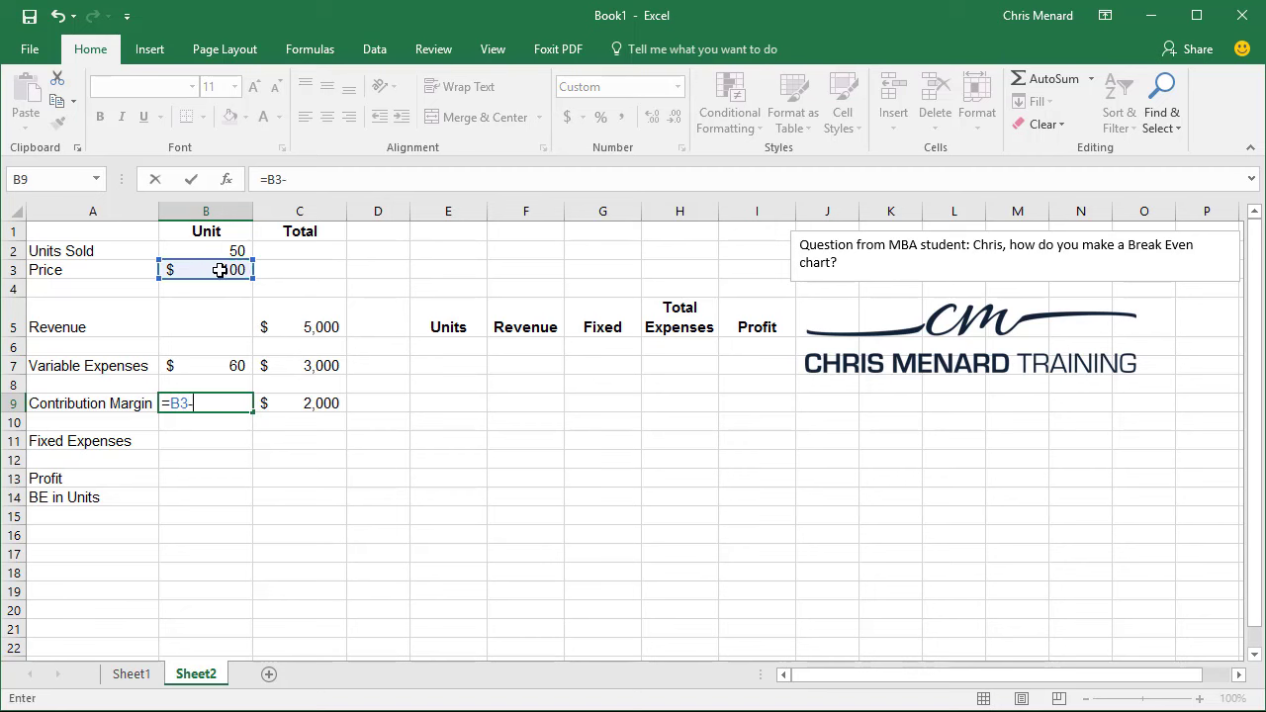
pyautogui.click(213, 366)
pyautogui.press('Return')
pyautogui.press('Up')
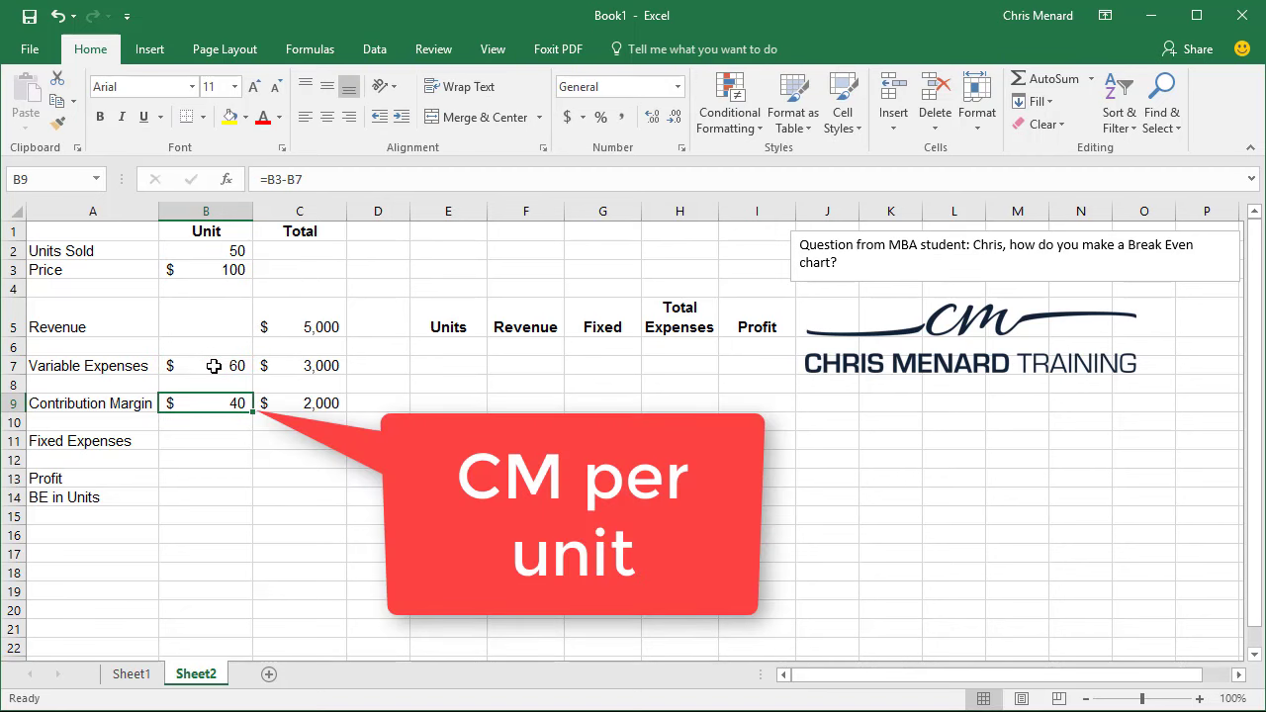
# - Enter 1,600 fixed expenses in C11 and profit =C9-C11 in C13, giving $400
pyautogui.press('Down')
pyautogui.press('Down')
pyautogui.press('Right')
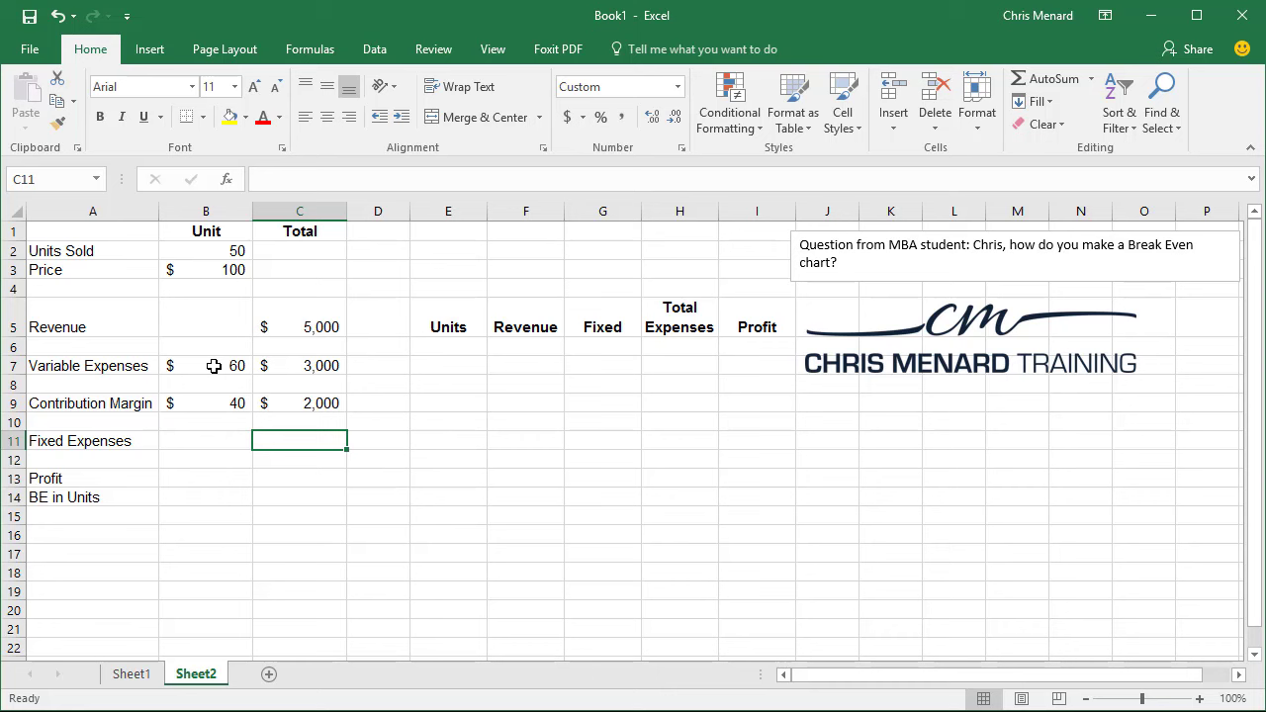
pyautogui.write('1600')
pyautogui.press('Return')
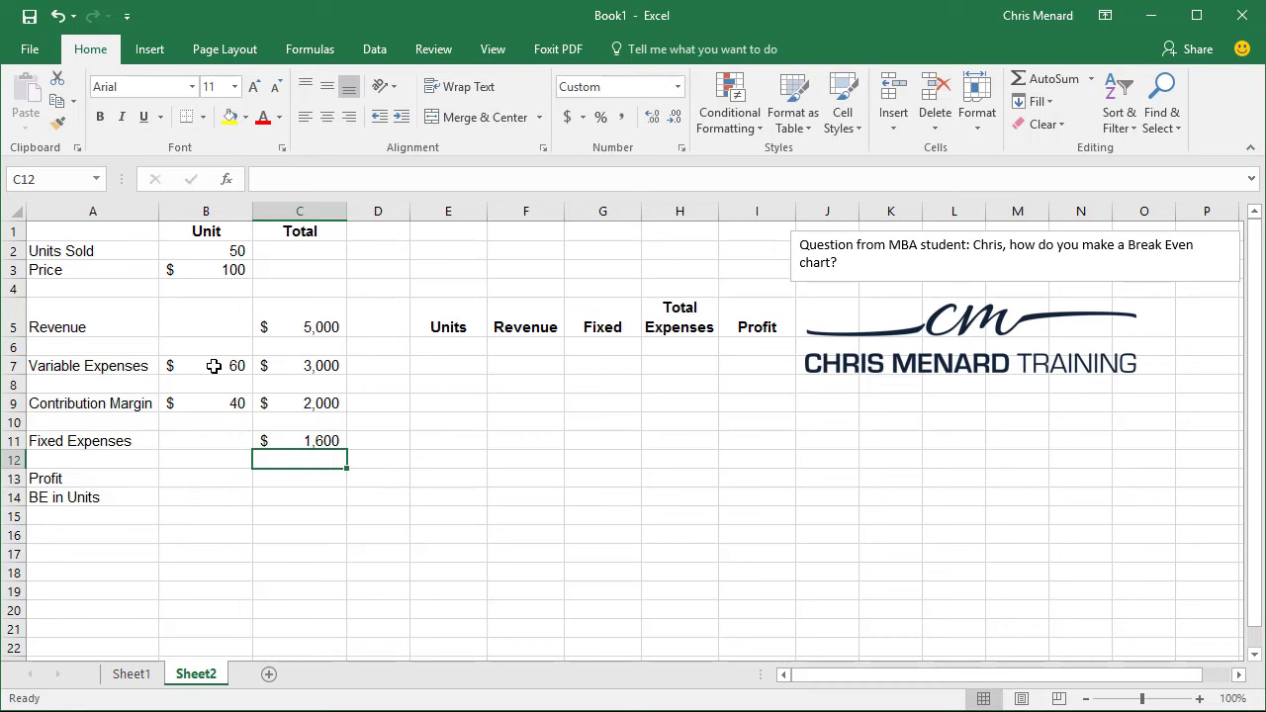
pyautogui.press('Down')
pyautogui.write('=')
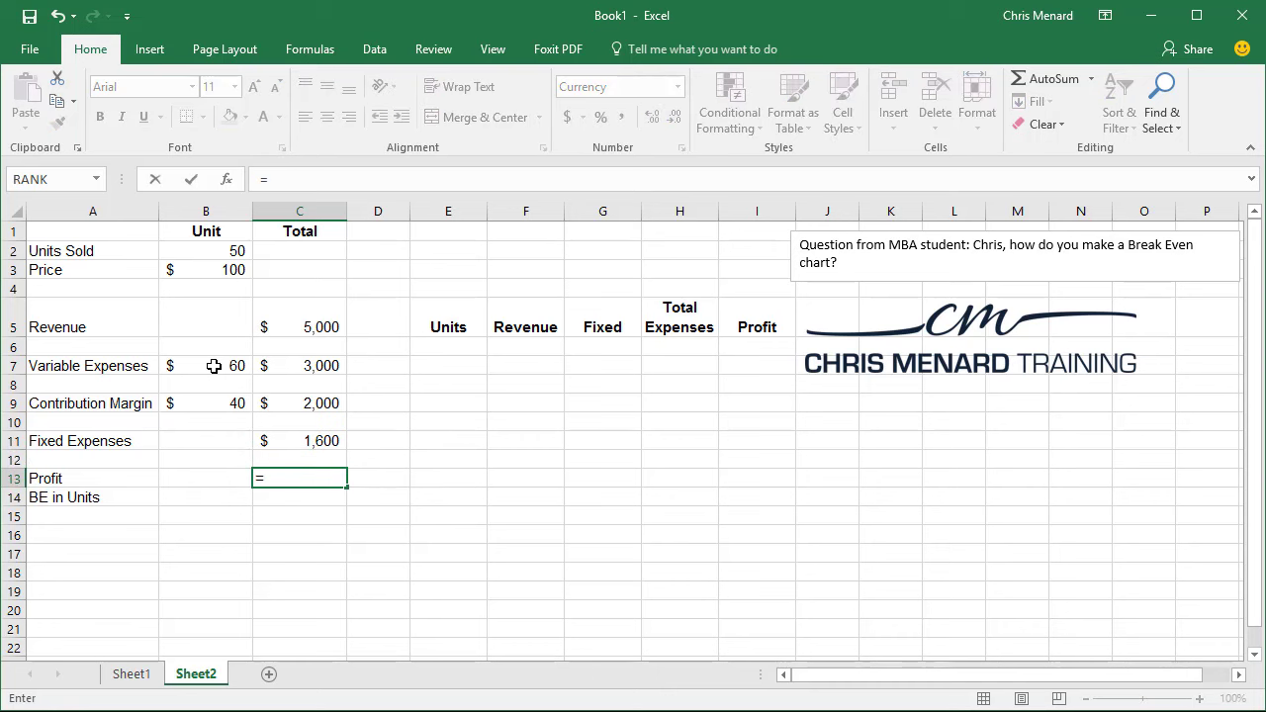
pyautogui.click(269, 403)
pyautogui.write('-')
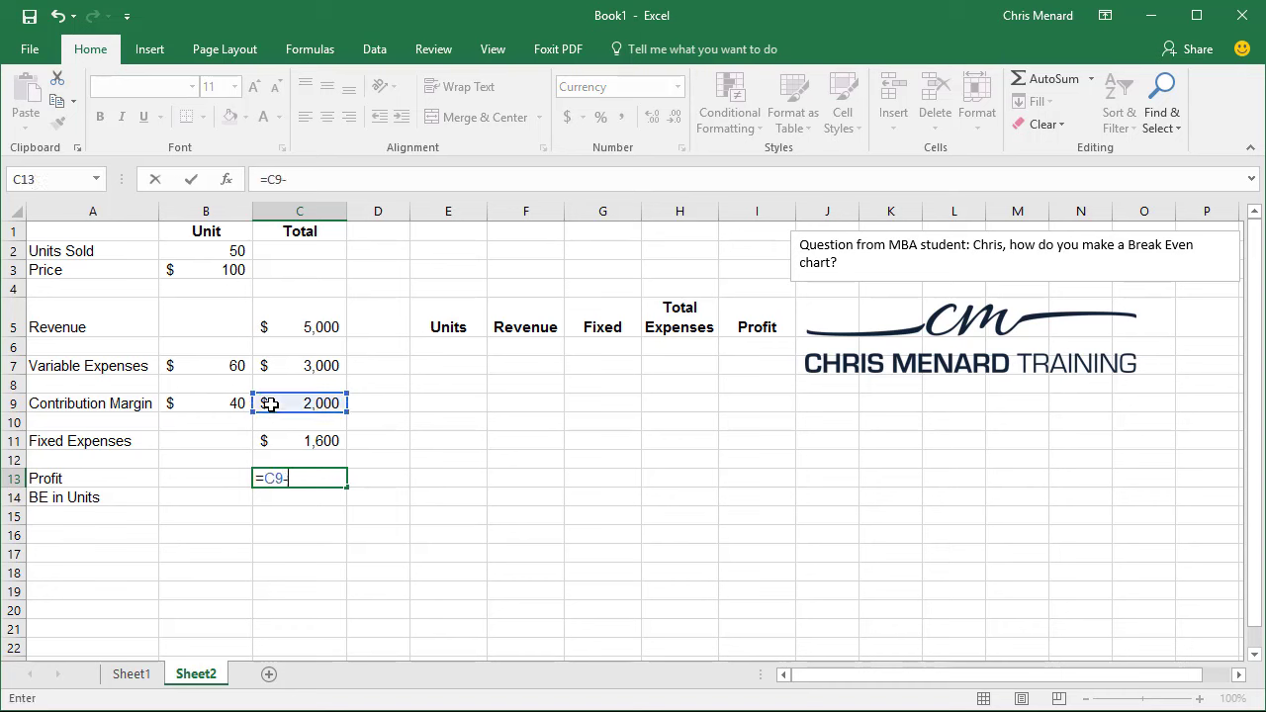
pyautogui.click(286, 441)
pyautogui.press('Return')
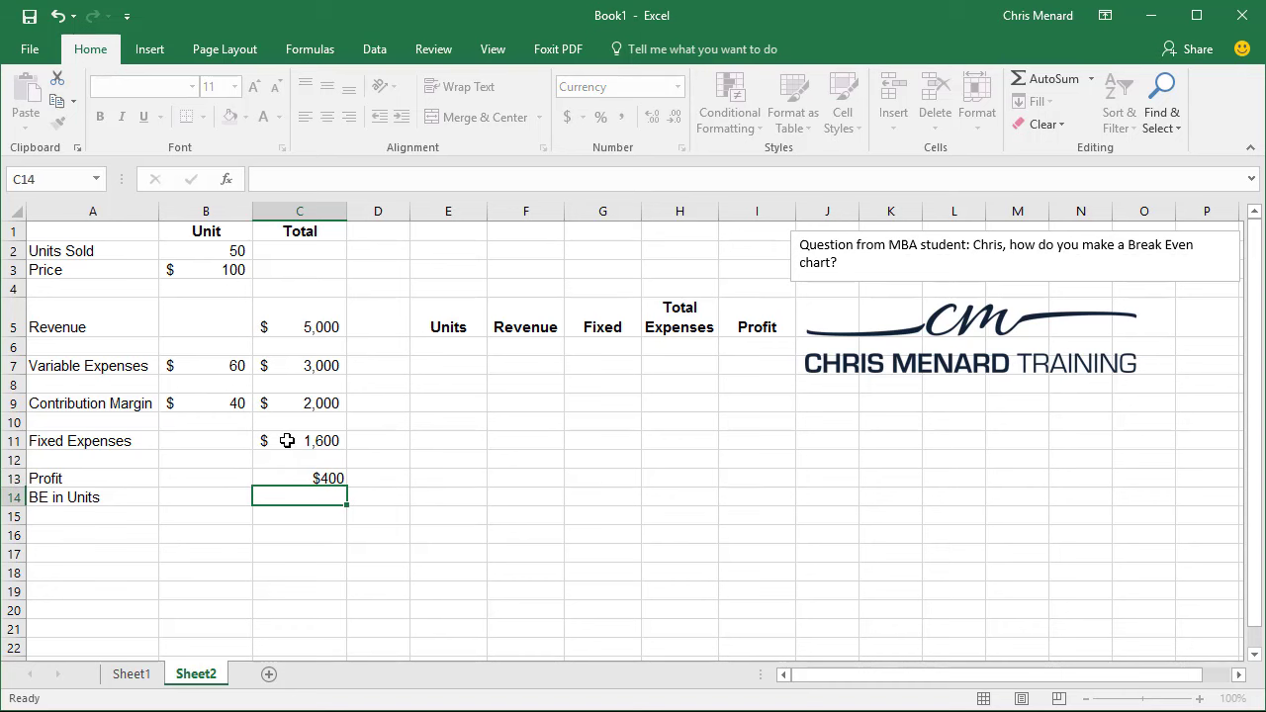
pyautogui.press('Left')
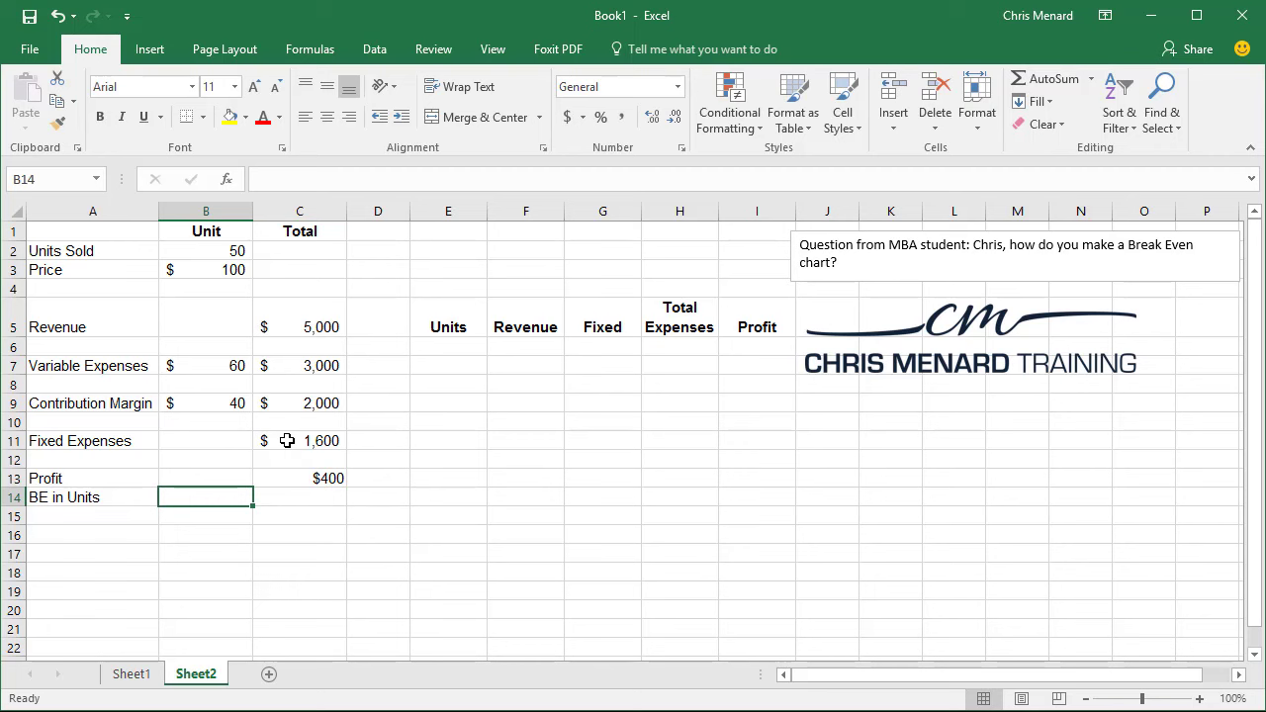
# - Enter the break-even units formula =C11/B9 in B14
pyautogui.write('=')
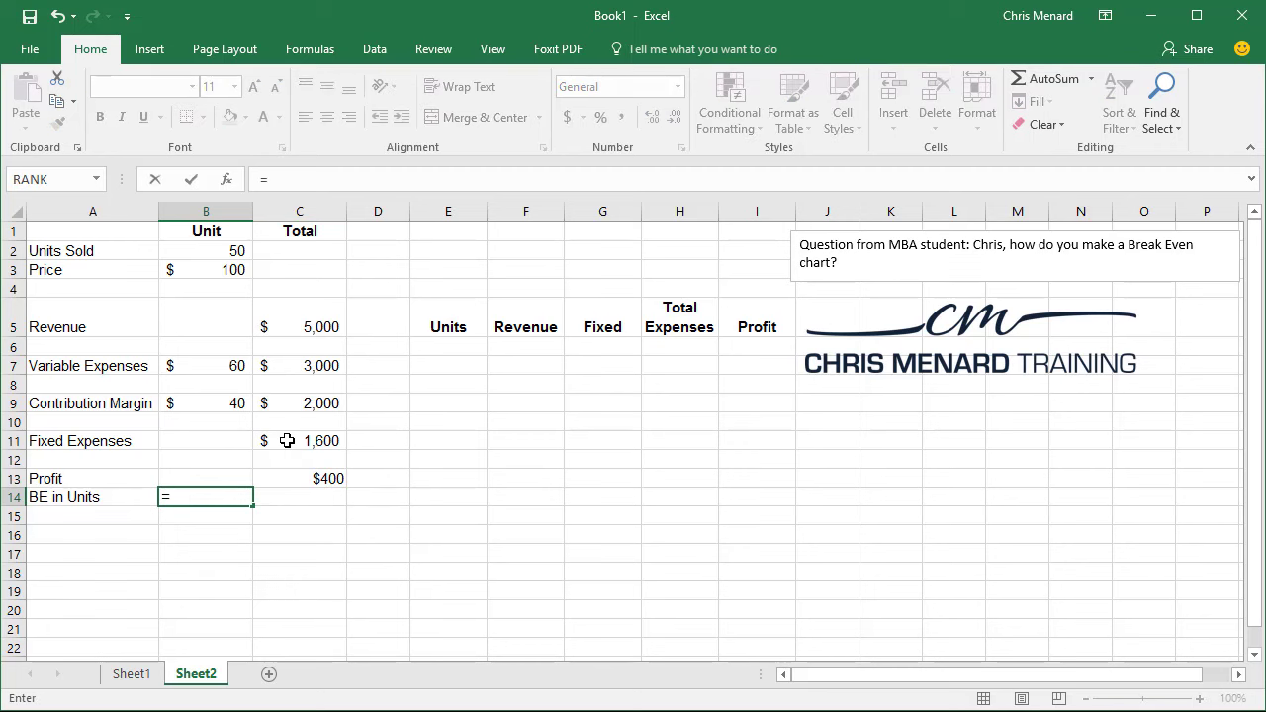
pyautogui.click(299, 479)
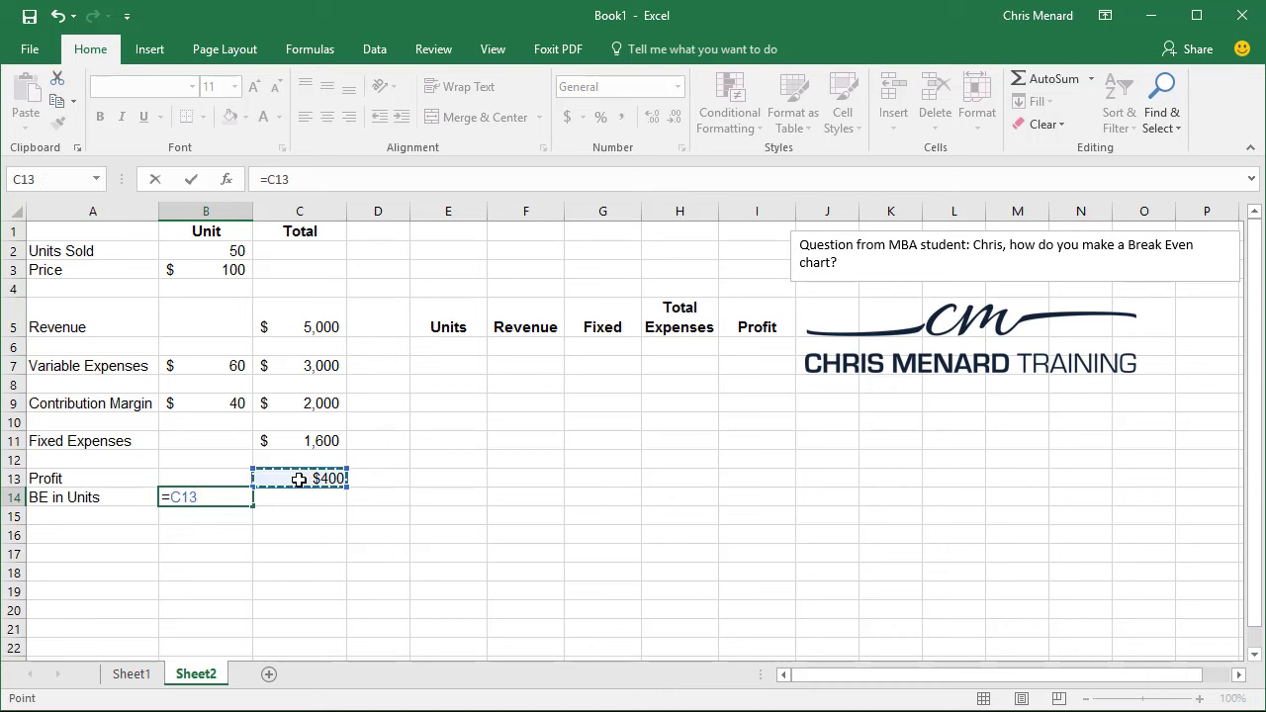
pyautogui.click(293, 442)
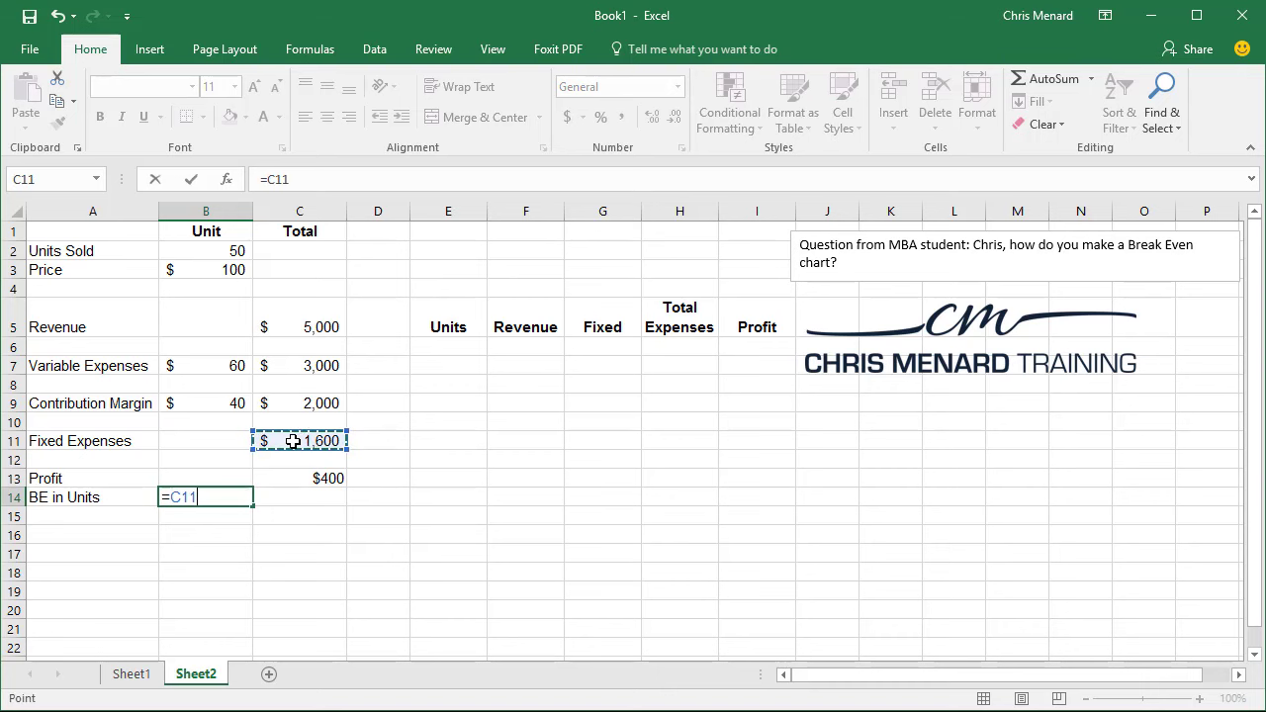
pyautogui.write('/')
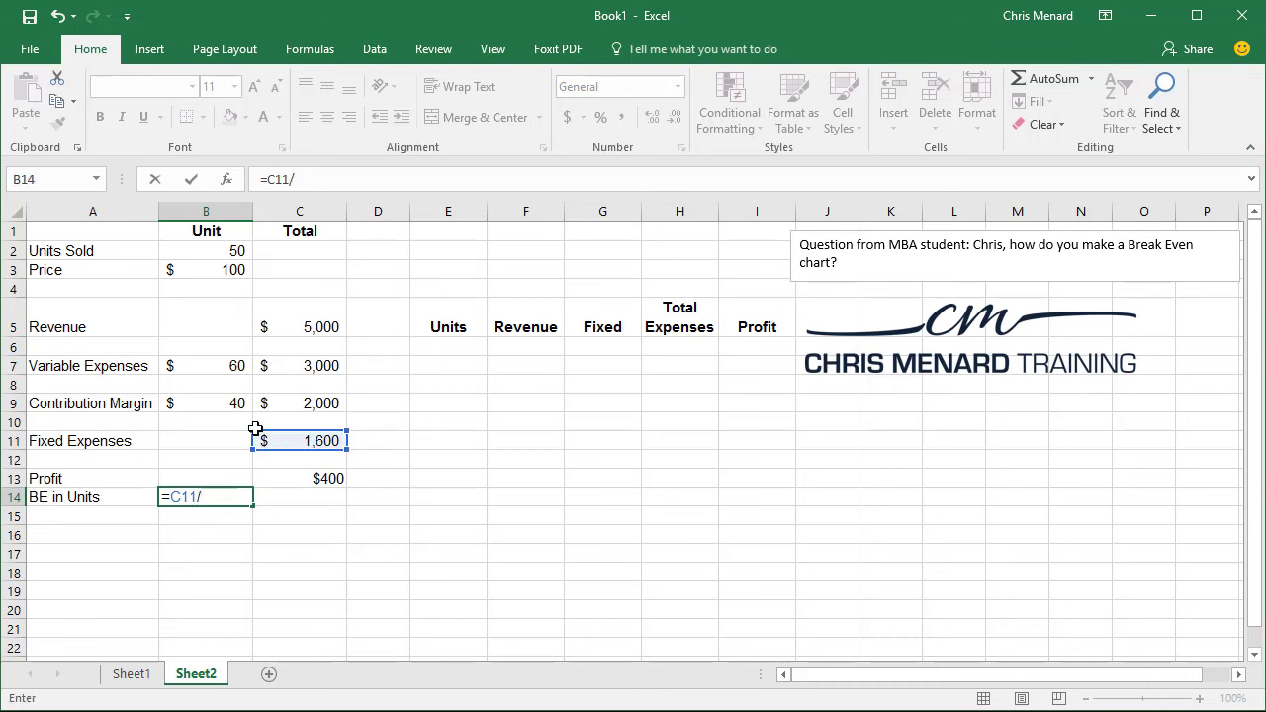
pyautogui.click(199, 399)
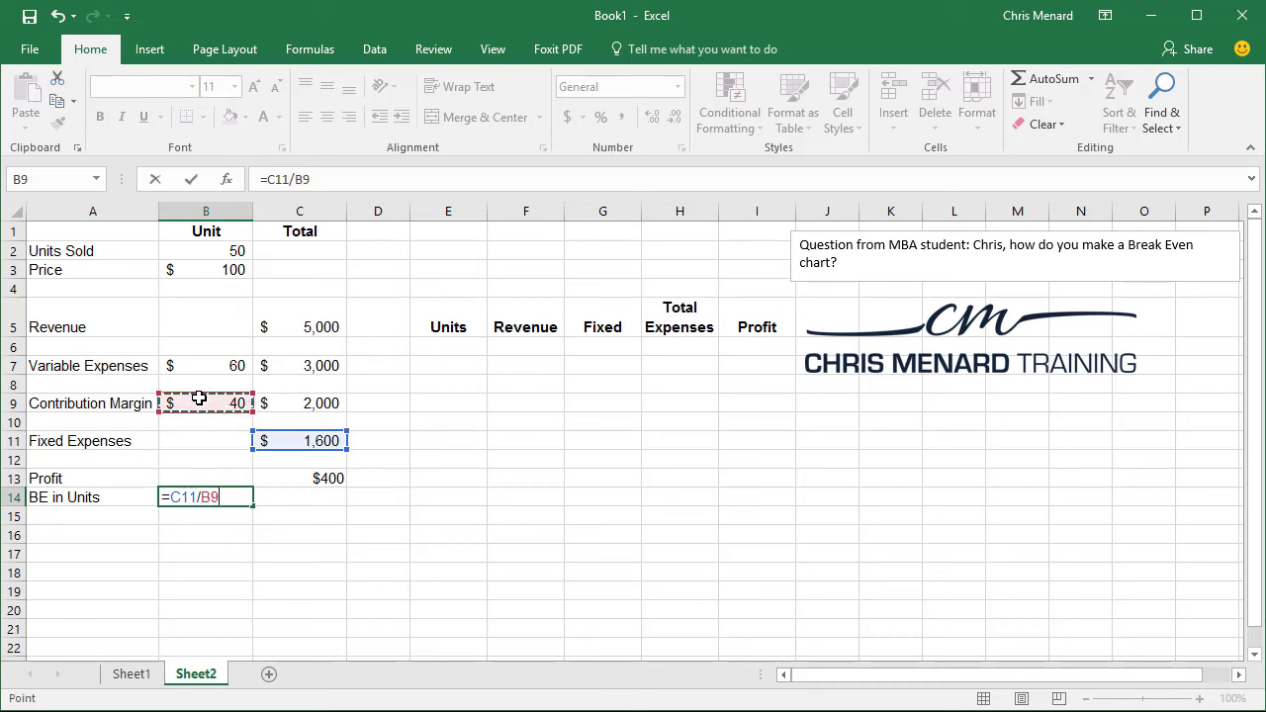
pyautogui.press('Return')
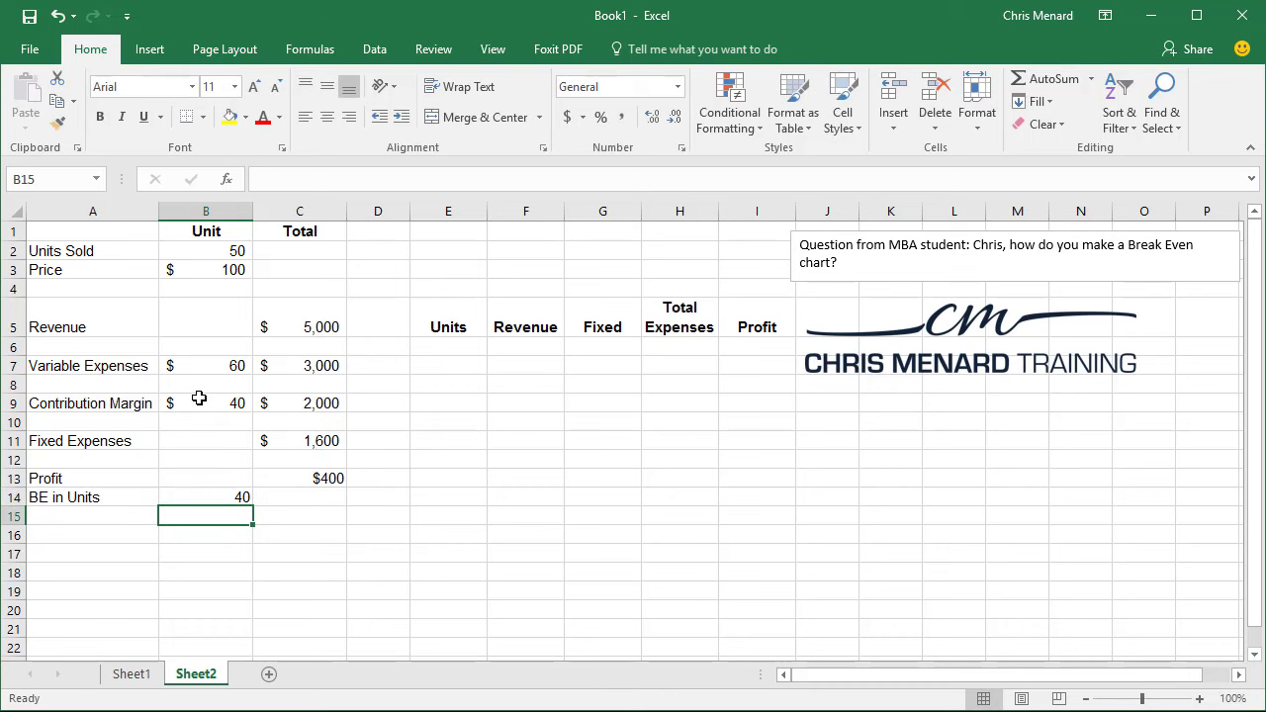
pyautogui.press('Up')
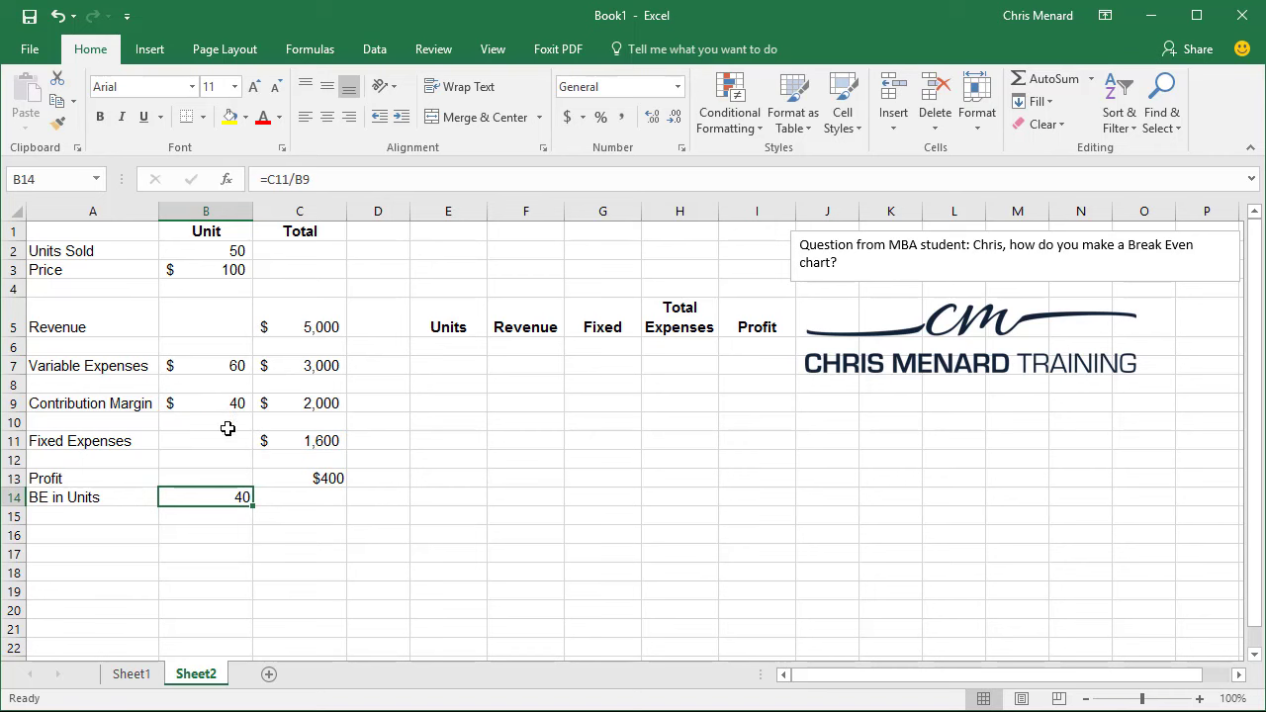
# - Test Units Sold at 40 and then 60 to see the effect on profit
pyautogui.click(203, 251)
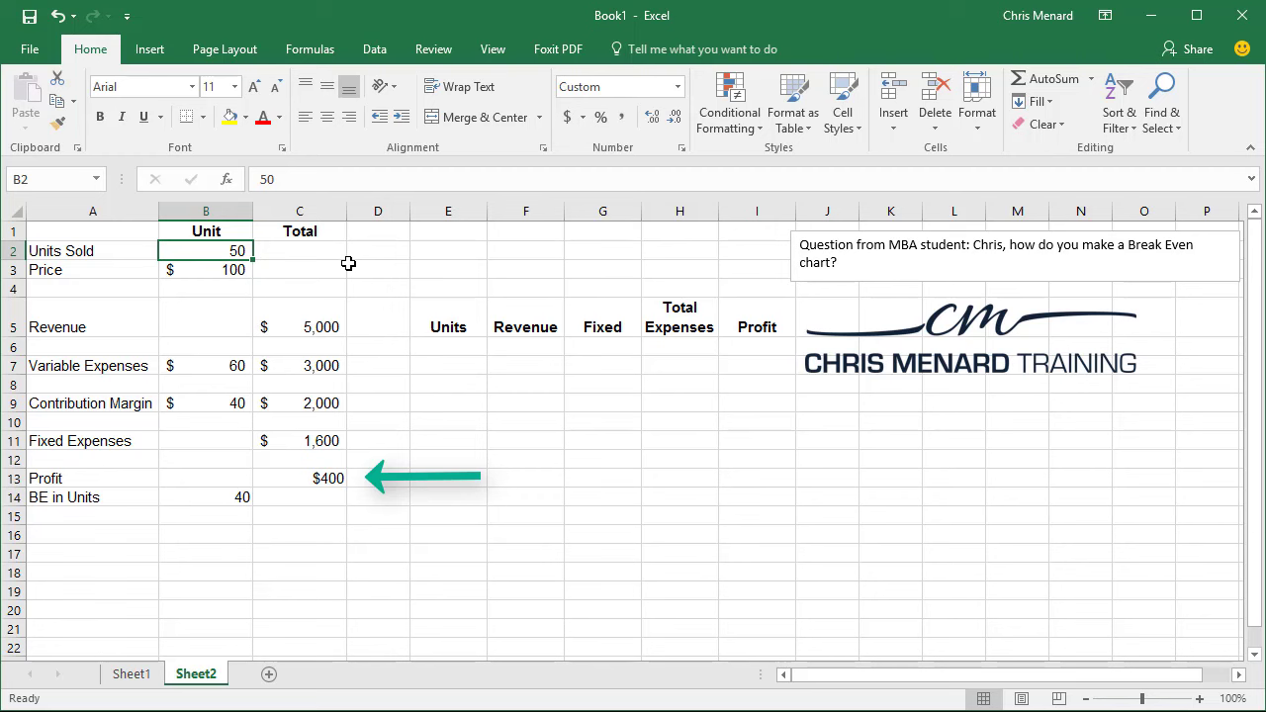
pyautogui.write('40')
pyautogui.press('Return')
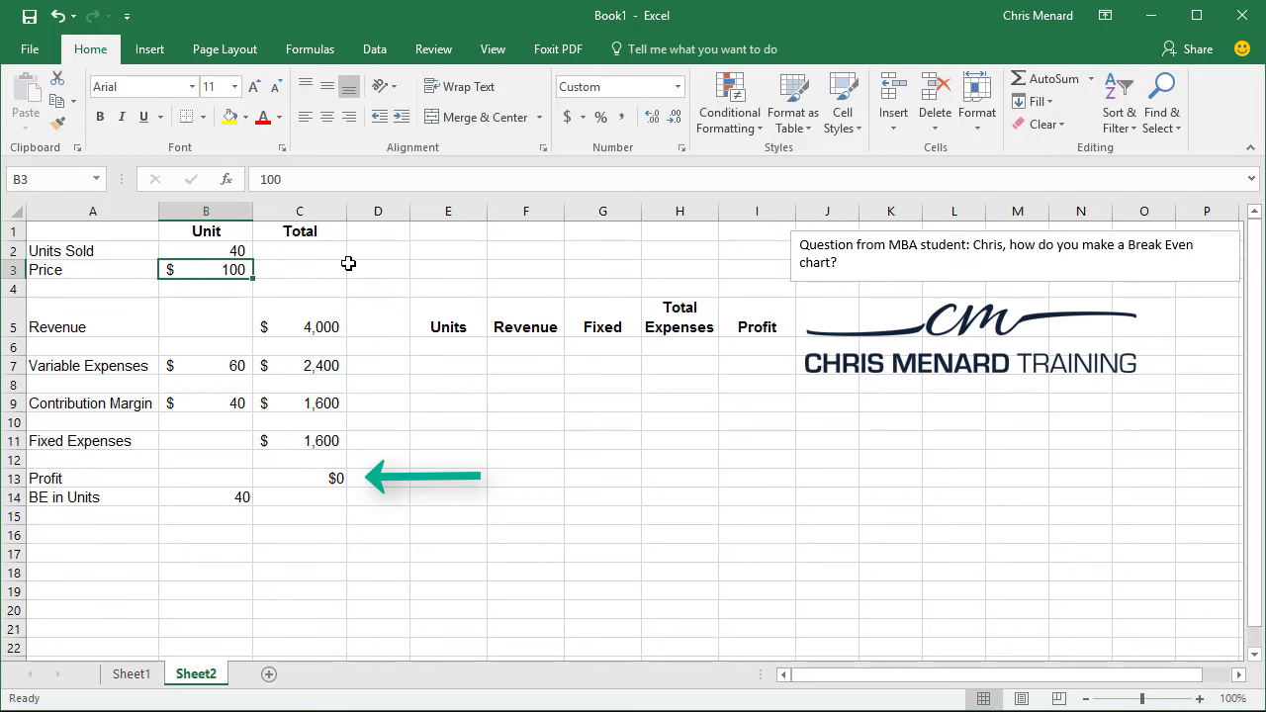
pyautogui.press('Up')
pyautogui.write('60')
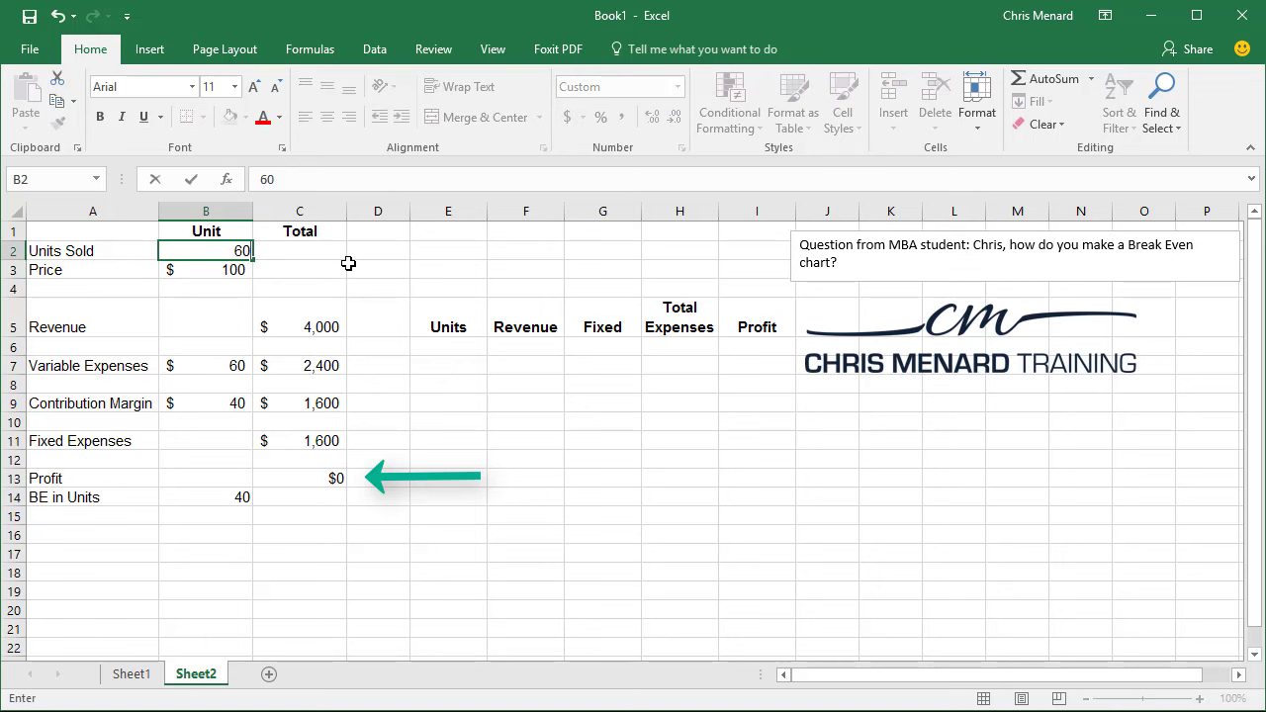
pyautogui.press('Return')
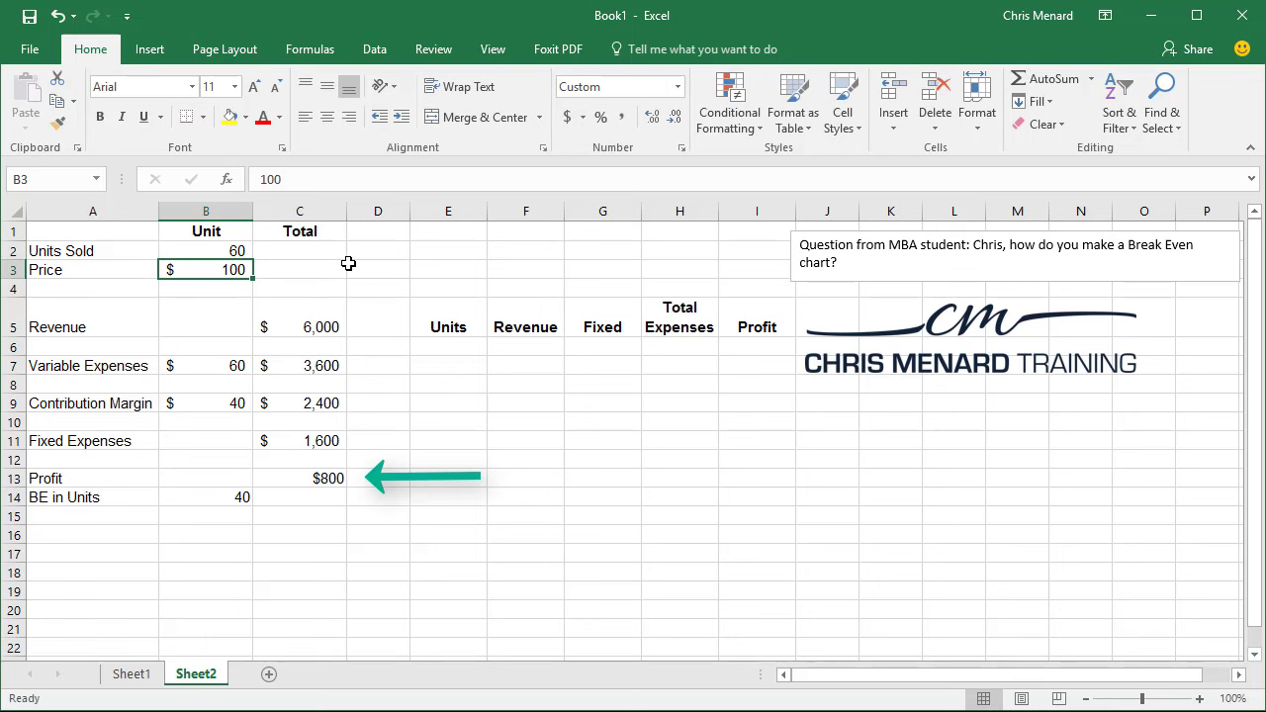
pyautogui.press('Up')
# - Raise fixed expenses to 2,000 and reset Units Sold to 50, making break-even 50 units
pyautogui.press('Down')
pyautogui.press('Down')
pyautogui.press('Down')
pyautogui.press('Down')
pyautogui.press('Down')
pyautogui.press('Down')
pyautogui.press('Down')
pyautogui.press('Down')
pyautogui.press('Down')
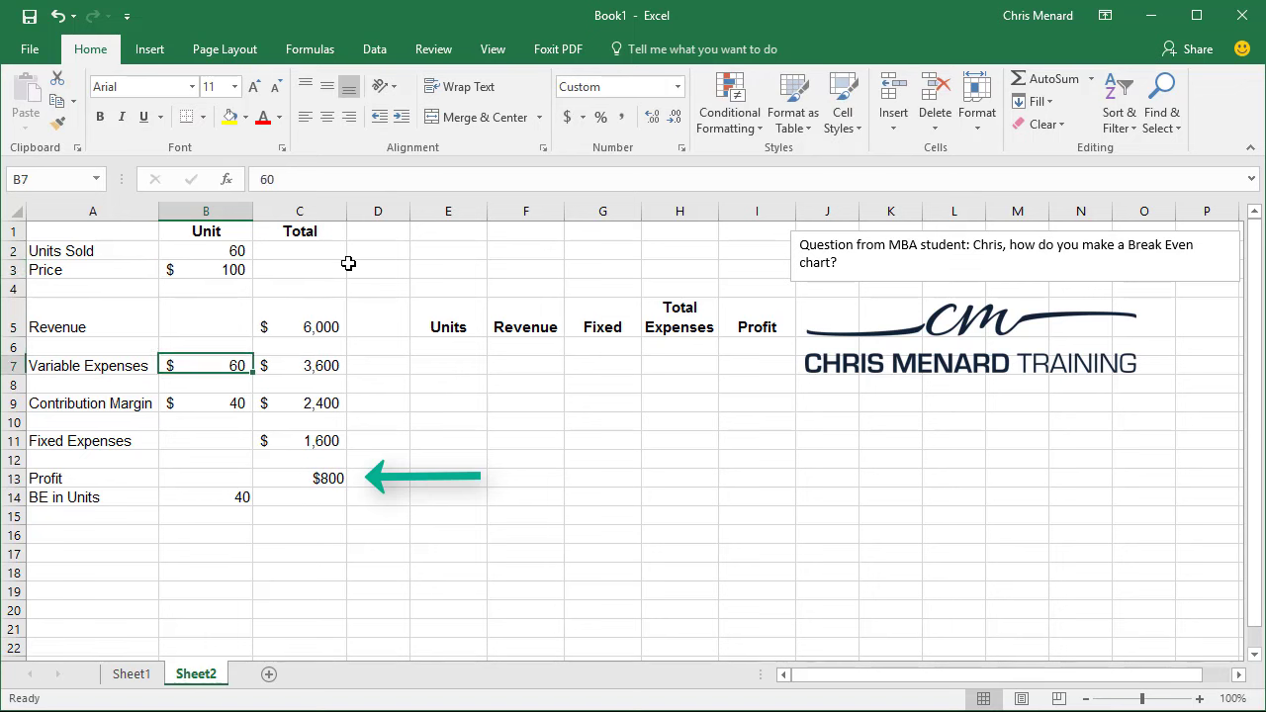
pyautogui.press('Right')
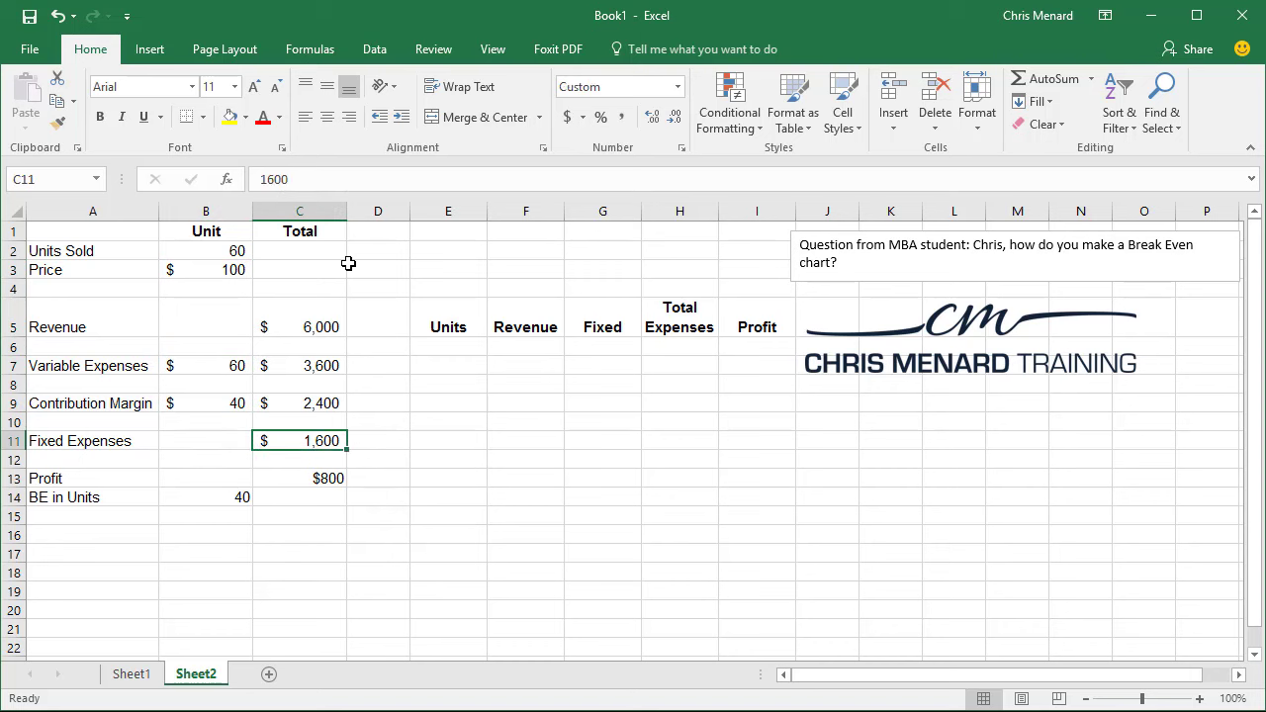
pyautogui.write('2000')
pyautogui.press('Return')
pyautogui.press('Up')
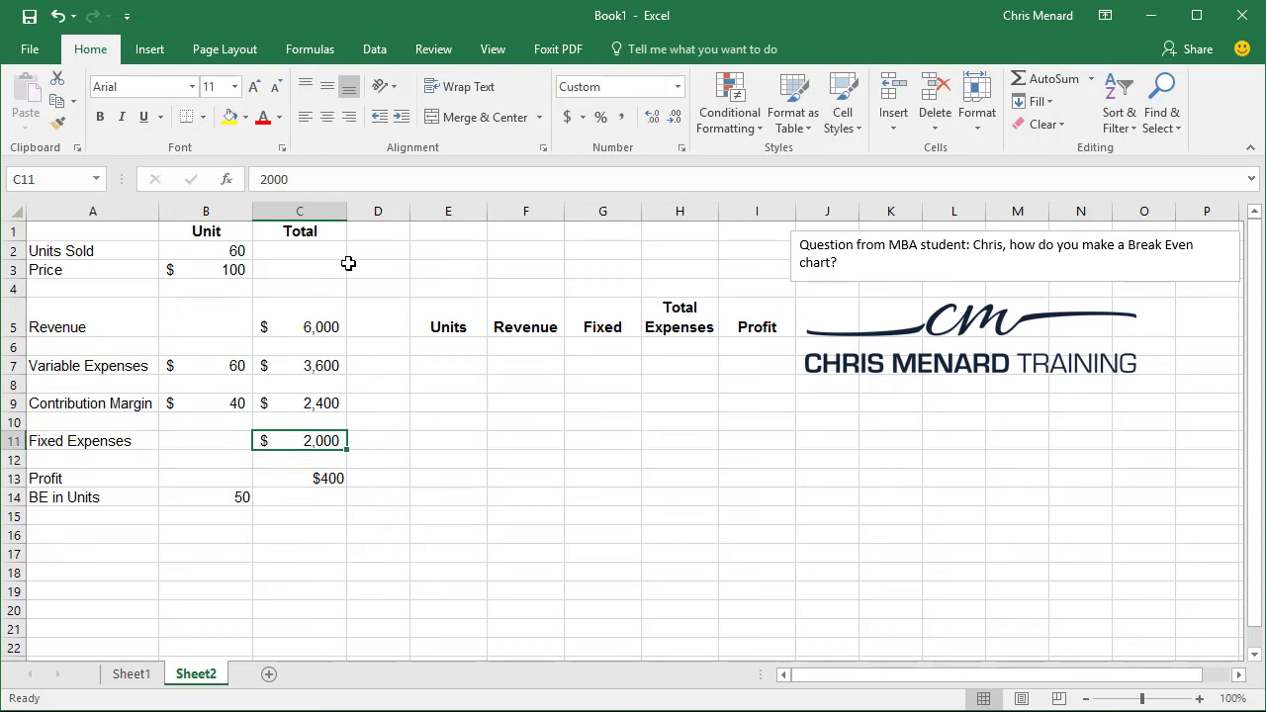
pyautogui.click(224, 251)
pyautogui.write('50')
pyautogui.press('Return')
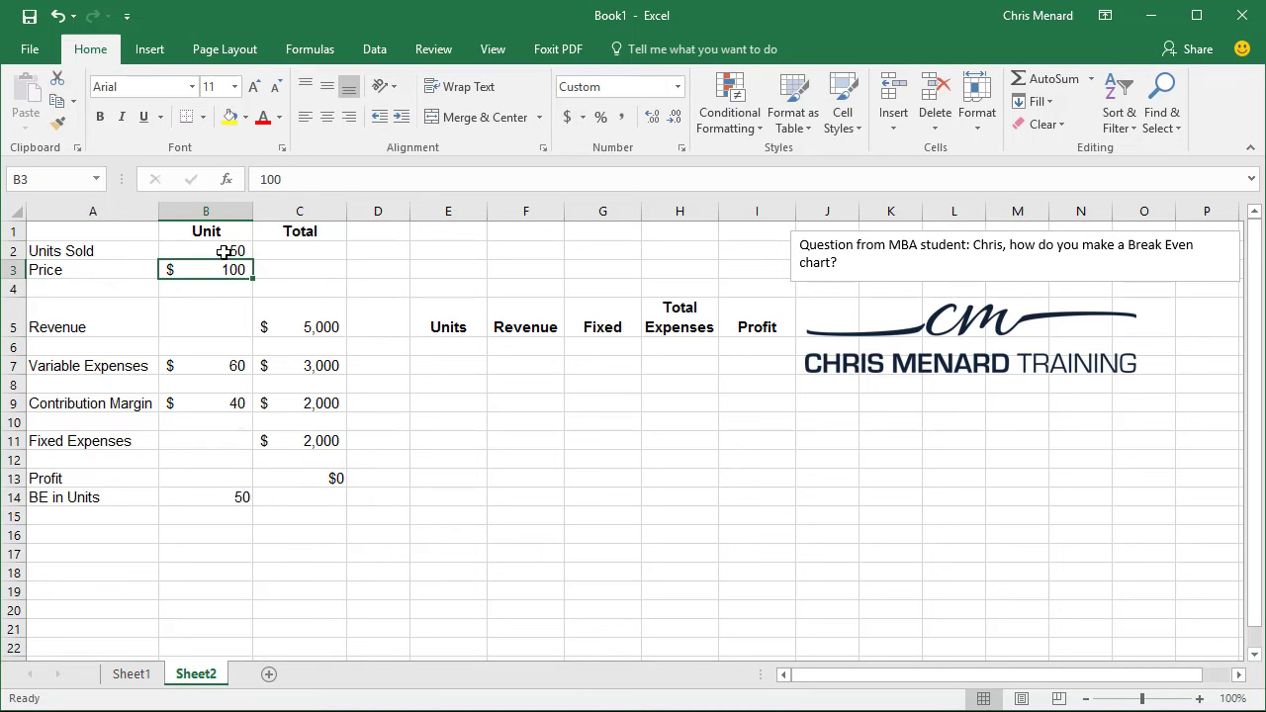
pyautogui.click(226, 252)
pyautogui.click(297, 476)
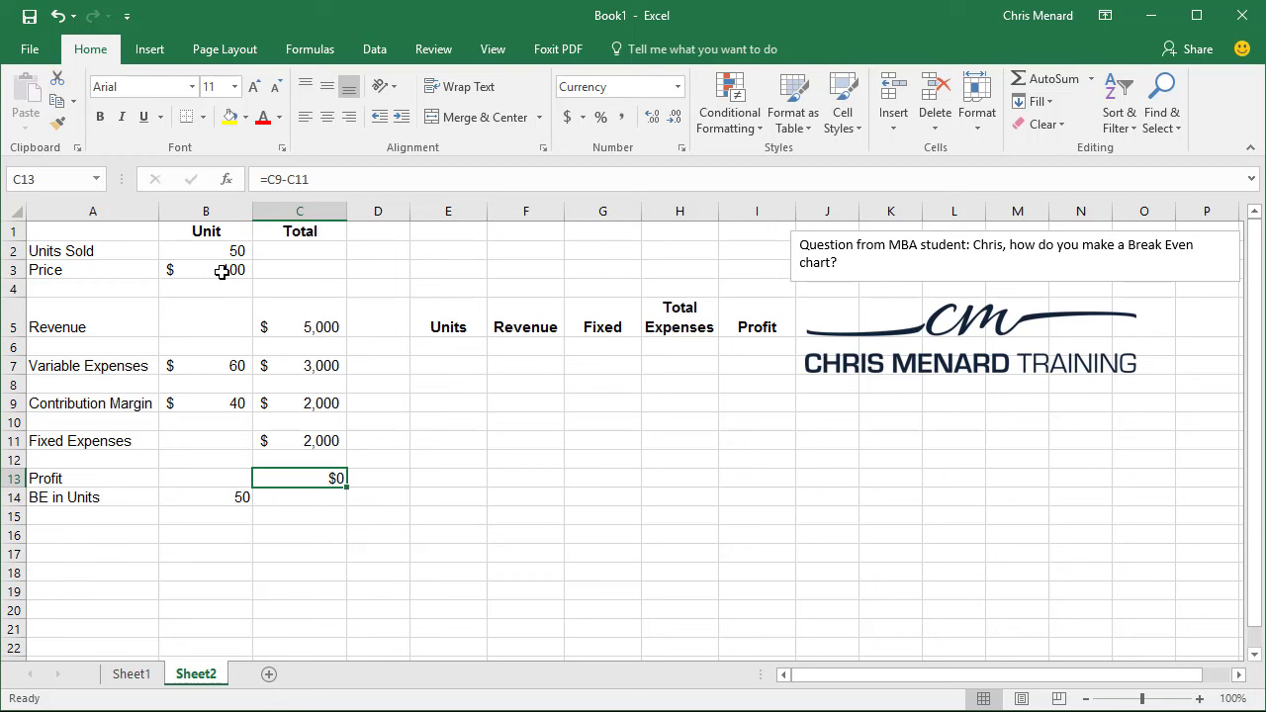
pyautogui.click(445, 349)
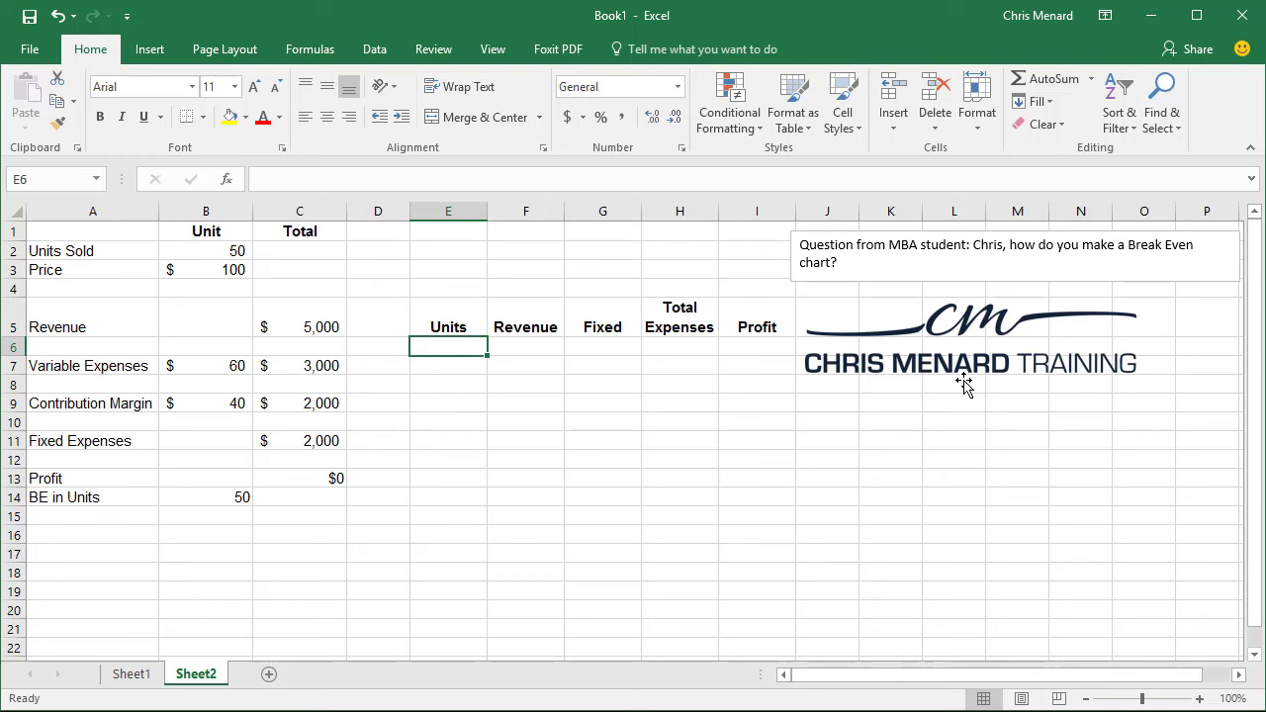
# - Start the Units column with 20 and 30 in E6:E7 as the series pattern
pyautogui.write('20')
pyautogui.press('Return')
pyautogui.write('30')
pyautogui.press('Return')
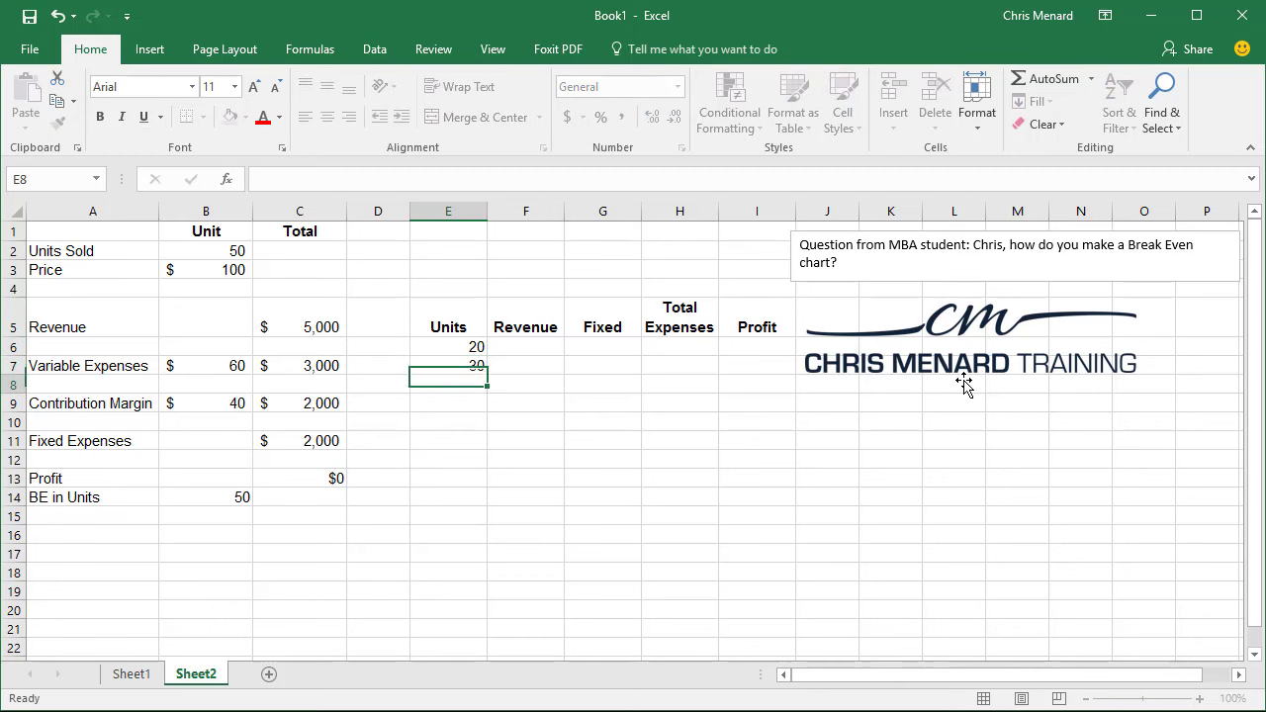
pyautogui.moveTo(471, 350); pyautogui.dragTo(483, 470)
# - Enter Revenue =$E6*$B$3 in F6 and fill it down to F12
pyautogui.click(545, 345)
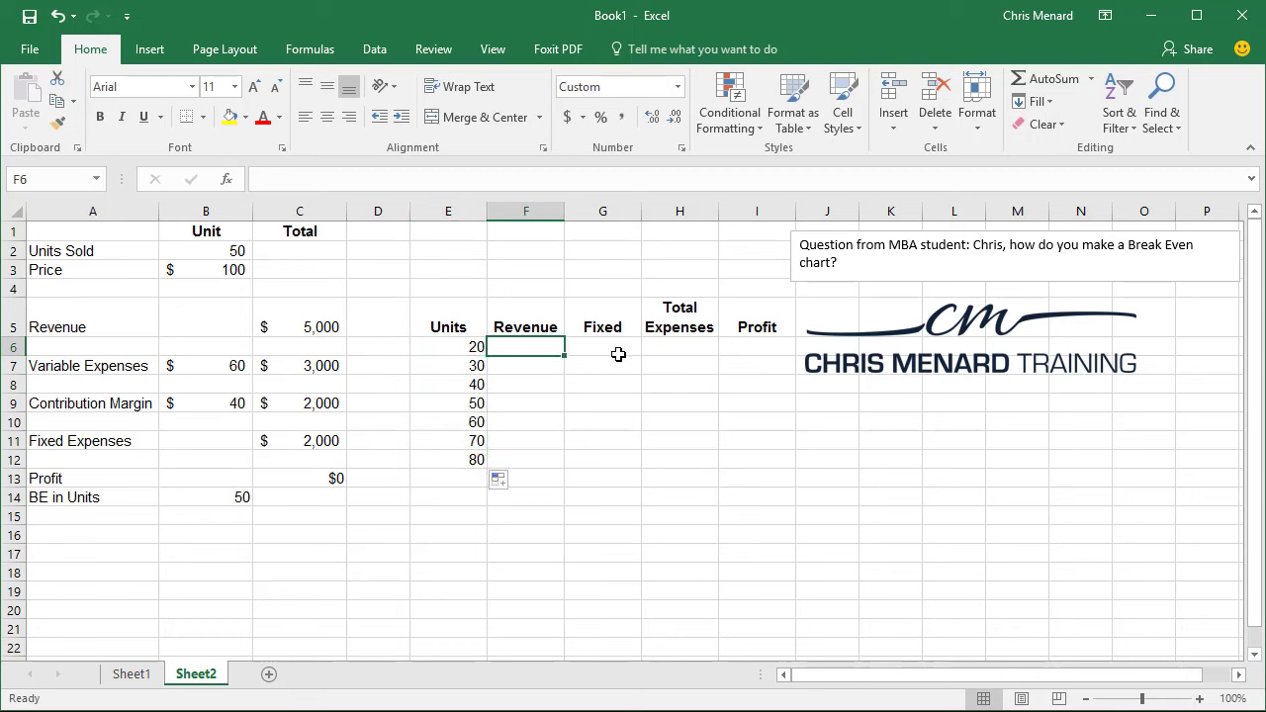
pyautogui.write('=')
pyautogui.press('Left')
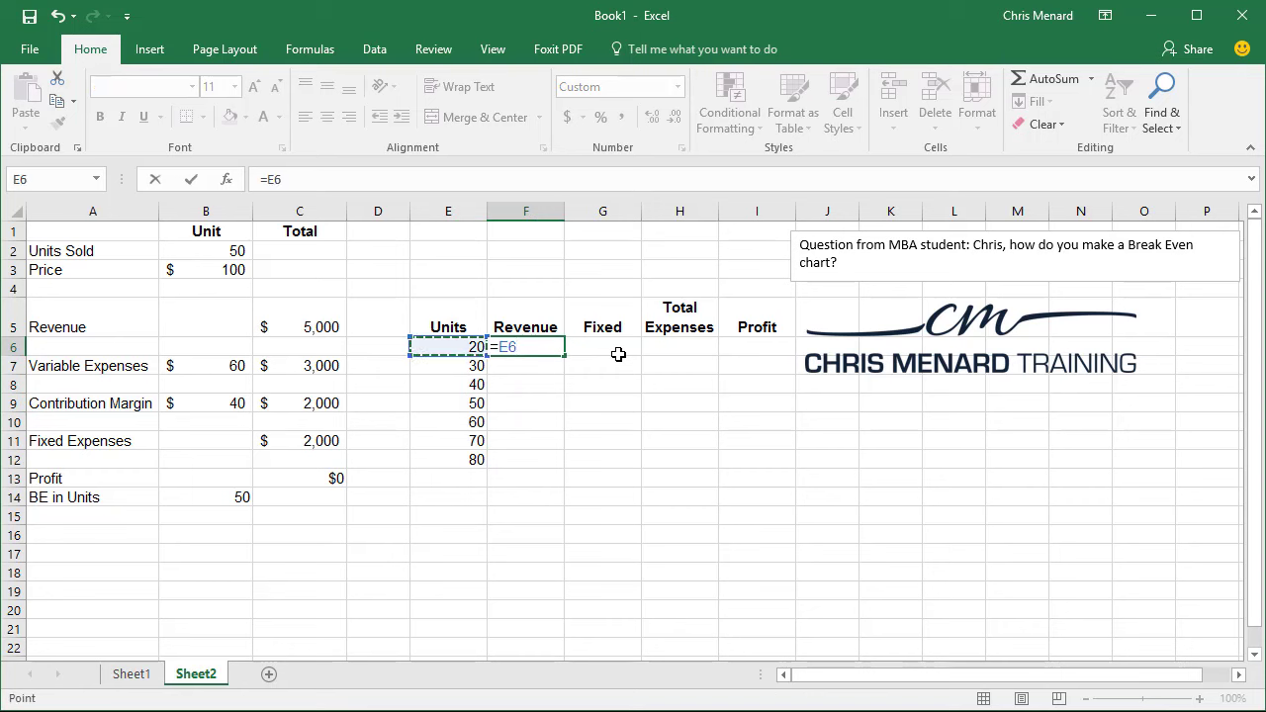
pyautogui.press('F4')
pyautogui.press('F4')
pyautogui.press('F4')
pyautogui.write('*')
pyautogui.click(179, 275)
pyautogui.press('F4')
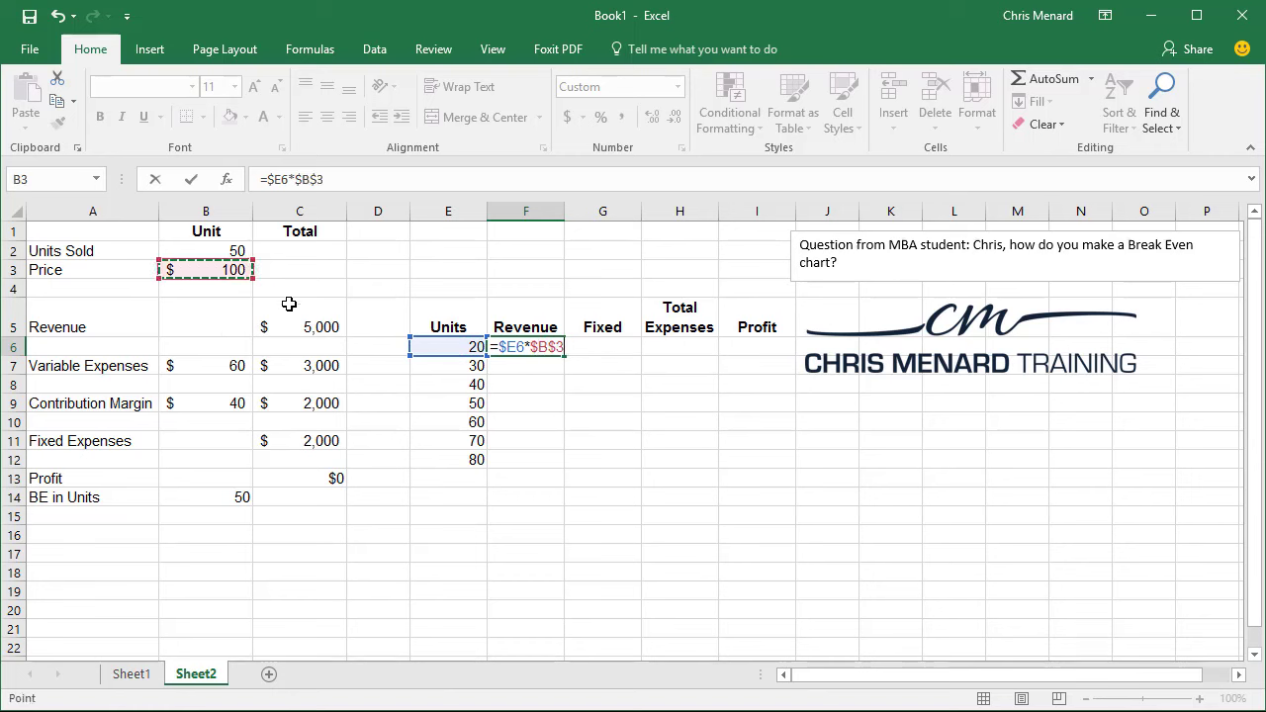
pyautogui.hotkey('ctrl', 'Return')
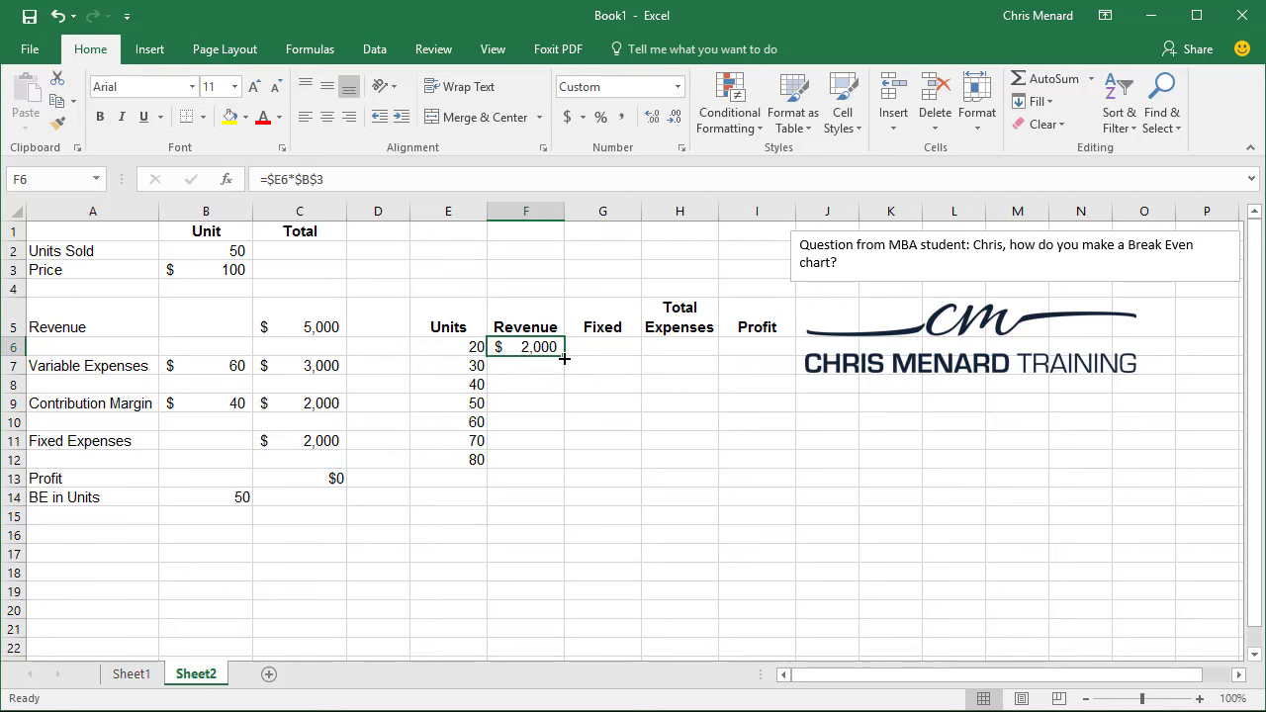
pyautogui.moveTo(565, 356); pyautogui.dragTo(572, 469)
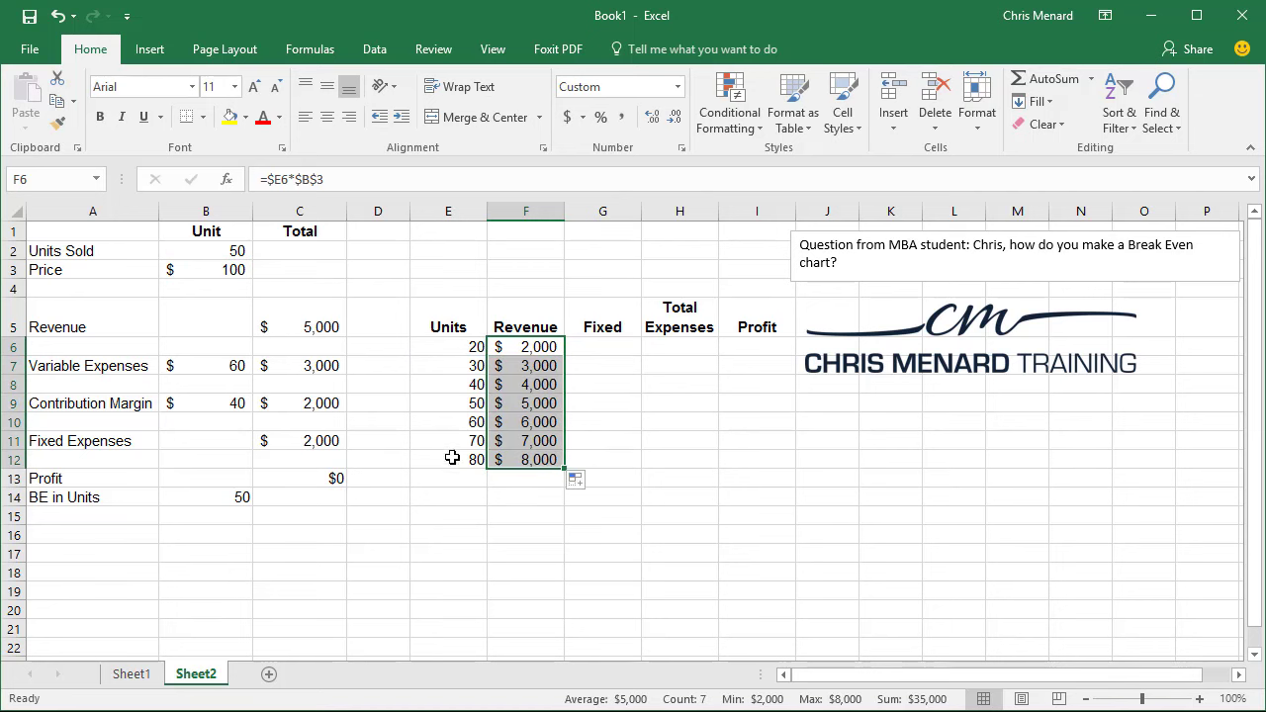
pyautogui.click(625, 346)
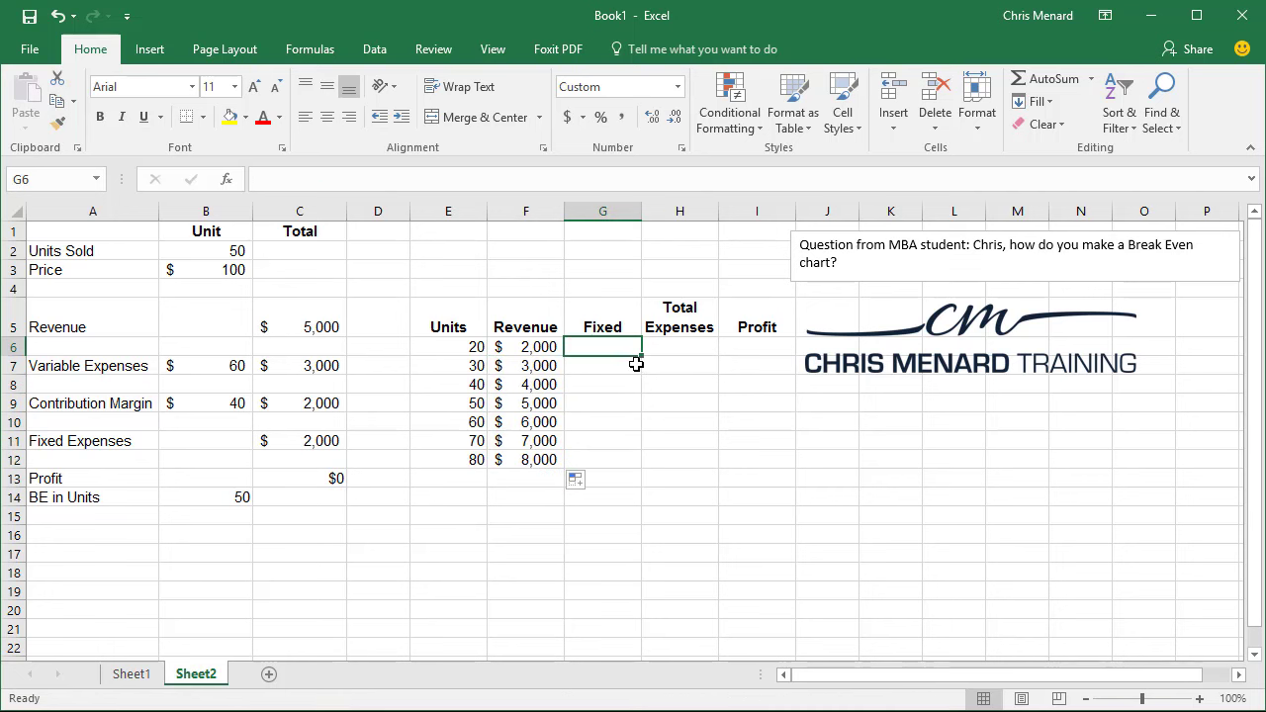
# - Fill the Fixed column G6:G12 with =$C$11, showing $2,000 each row
pyautogui.write('=')
pyautogui.click(303, 445)
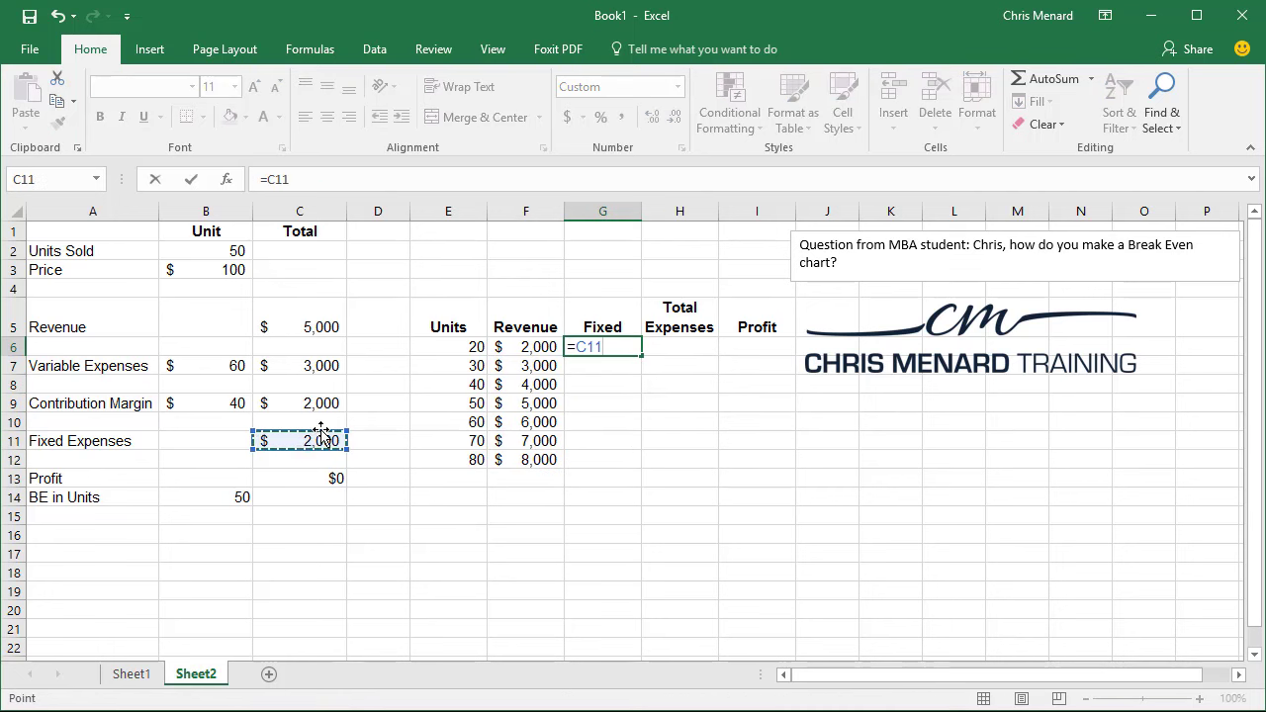
pyautogui.press('Return')
pyautogui.click(624, 347)
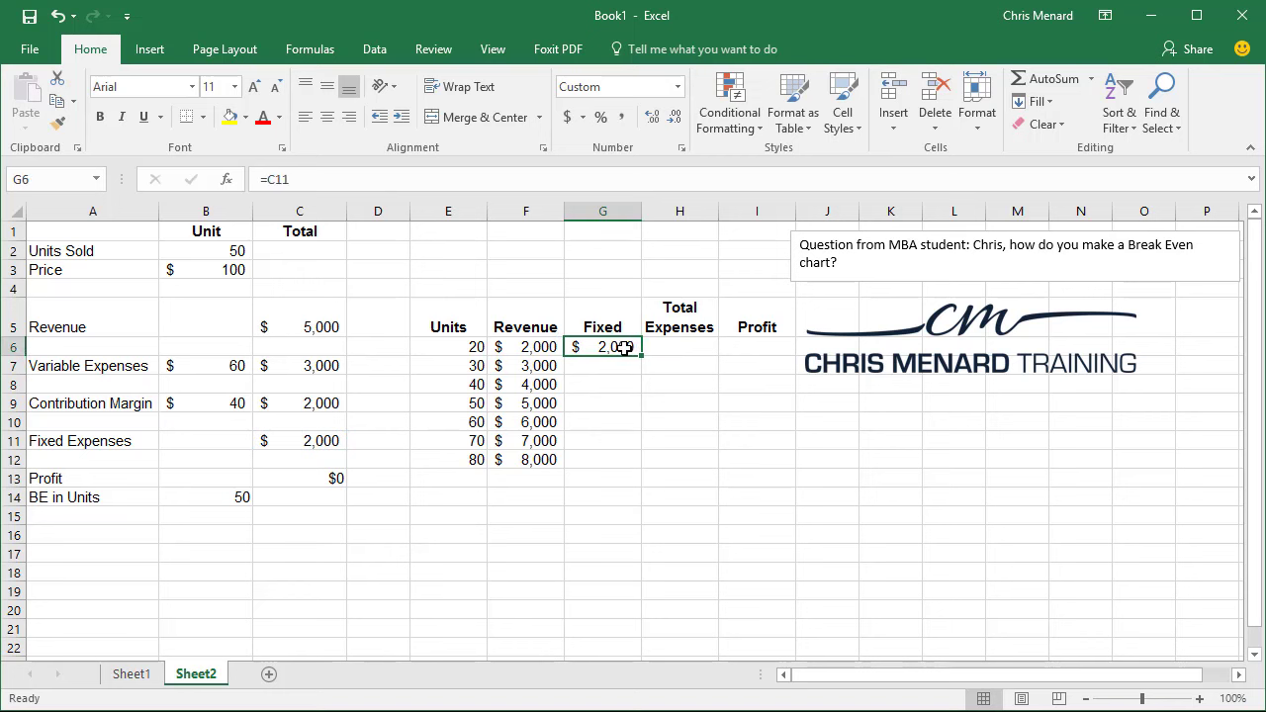
pyautogui.click(357, 179)
pyautogui.press('F4')
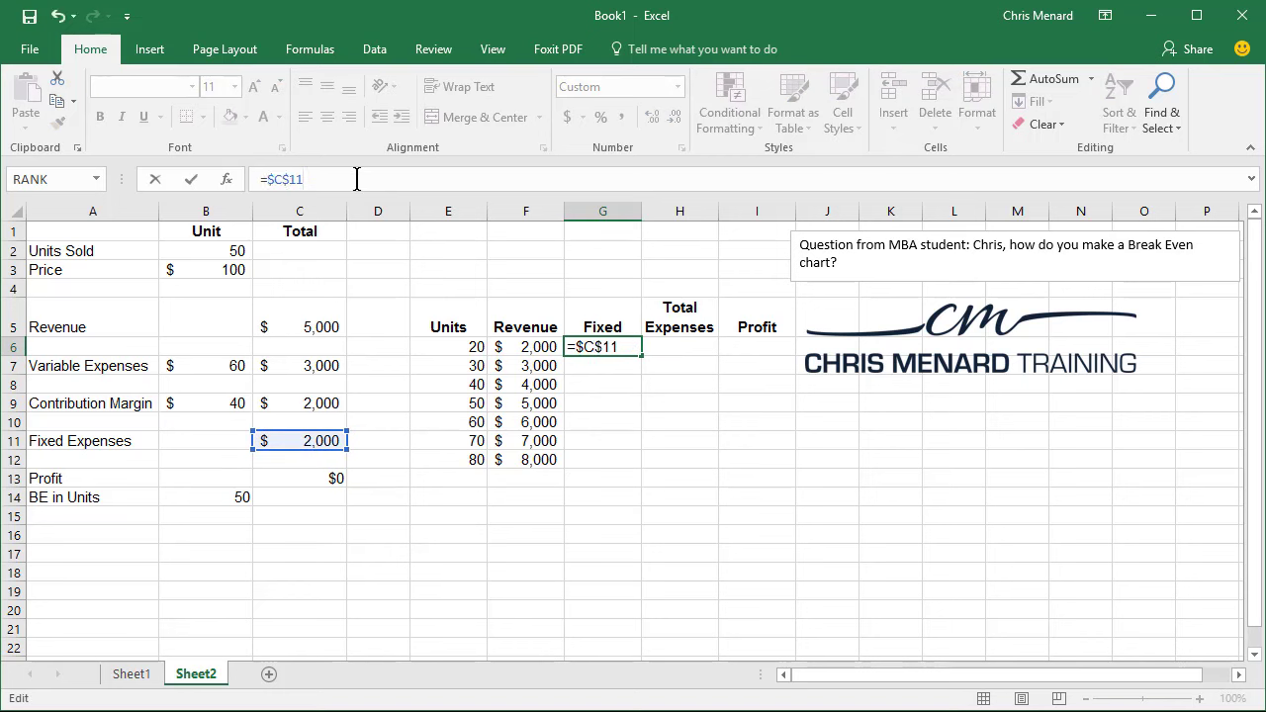
pyautogui.press('Return')
pyautogui.press('Up')
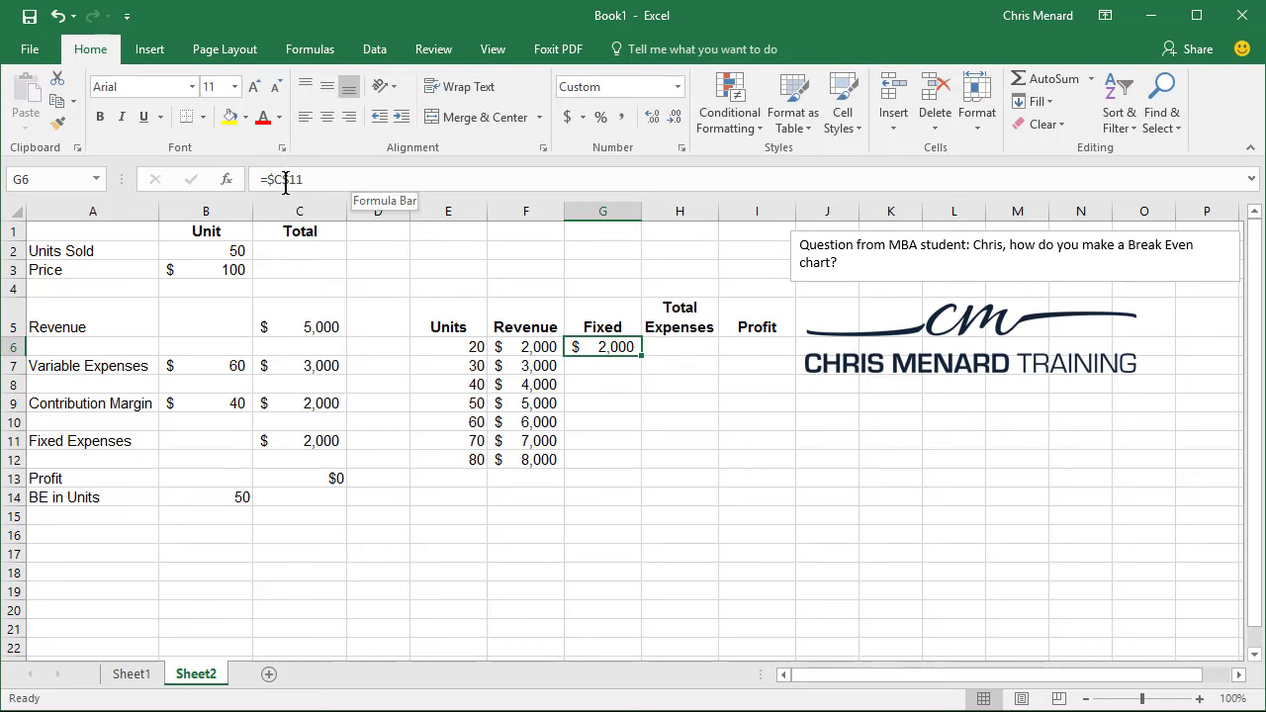
pyautogui.moveTo(641, 357); pyautogui.dragTo(634, 469)
# - Start the Total Expenses formula in H6 as units in E6 times the $60 cost
pyautogui.click(686, 353)
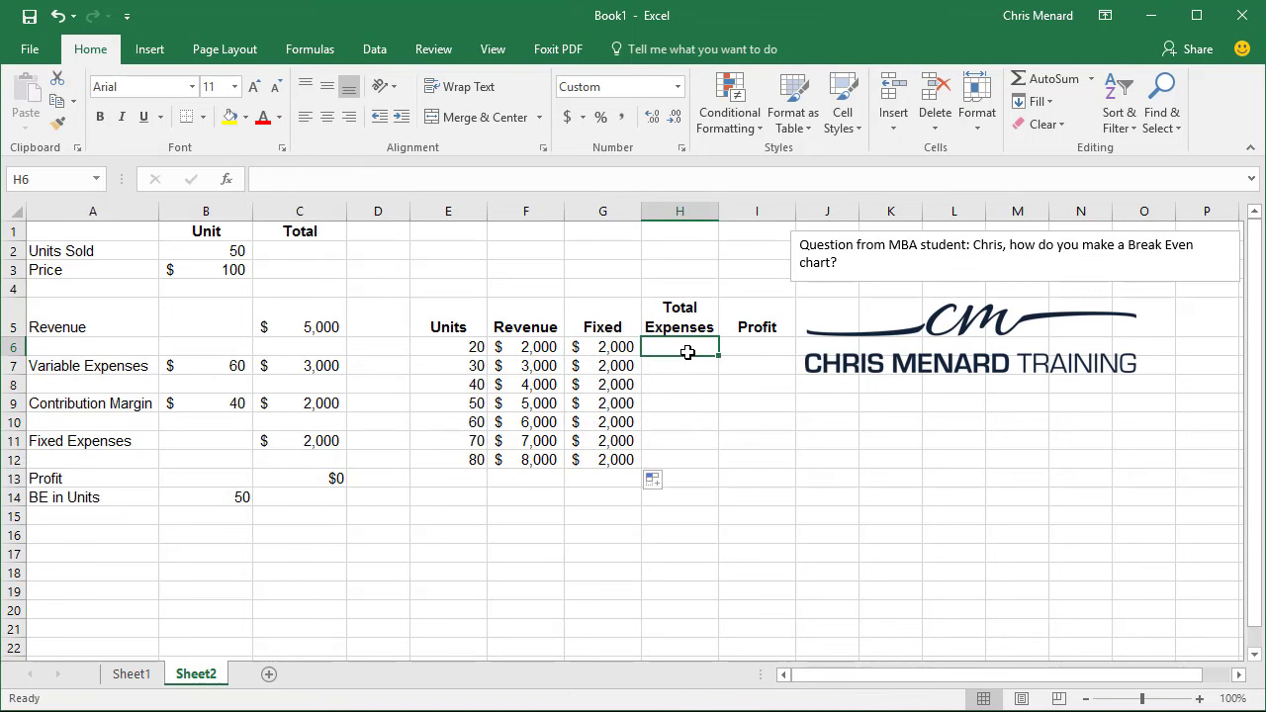
pyautogui.write('=')
pyautogui.click(458, 347)
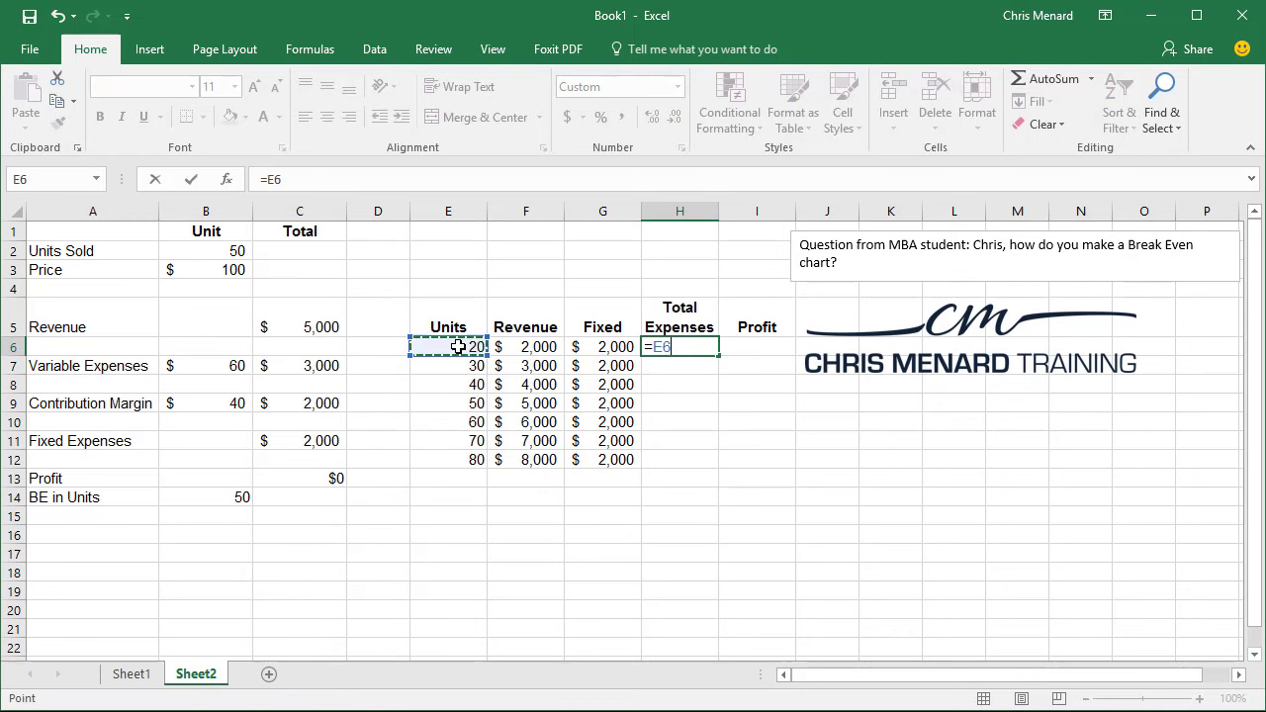
pyautogui.press('F4')
pyautogui.press('F4')
pyautogui.press('F4')
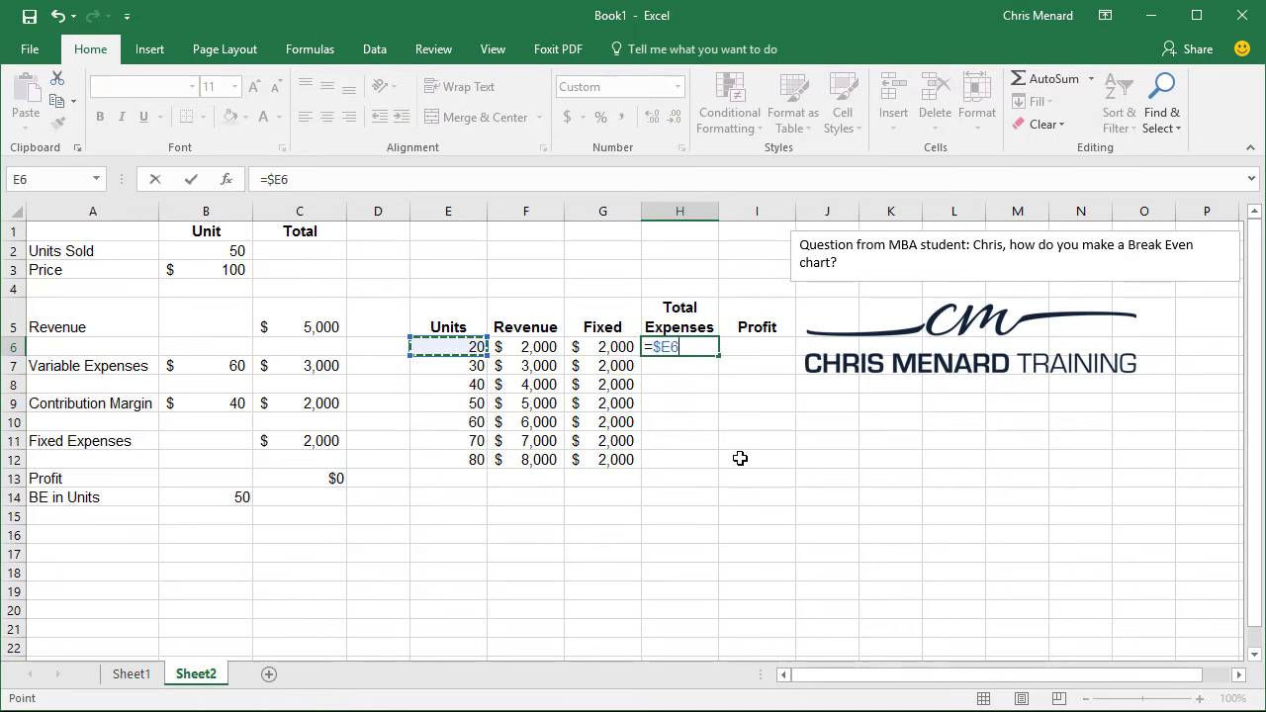
pyautogui.write('*')
pyautogui.click(222, 369)
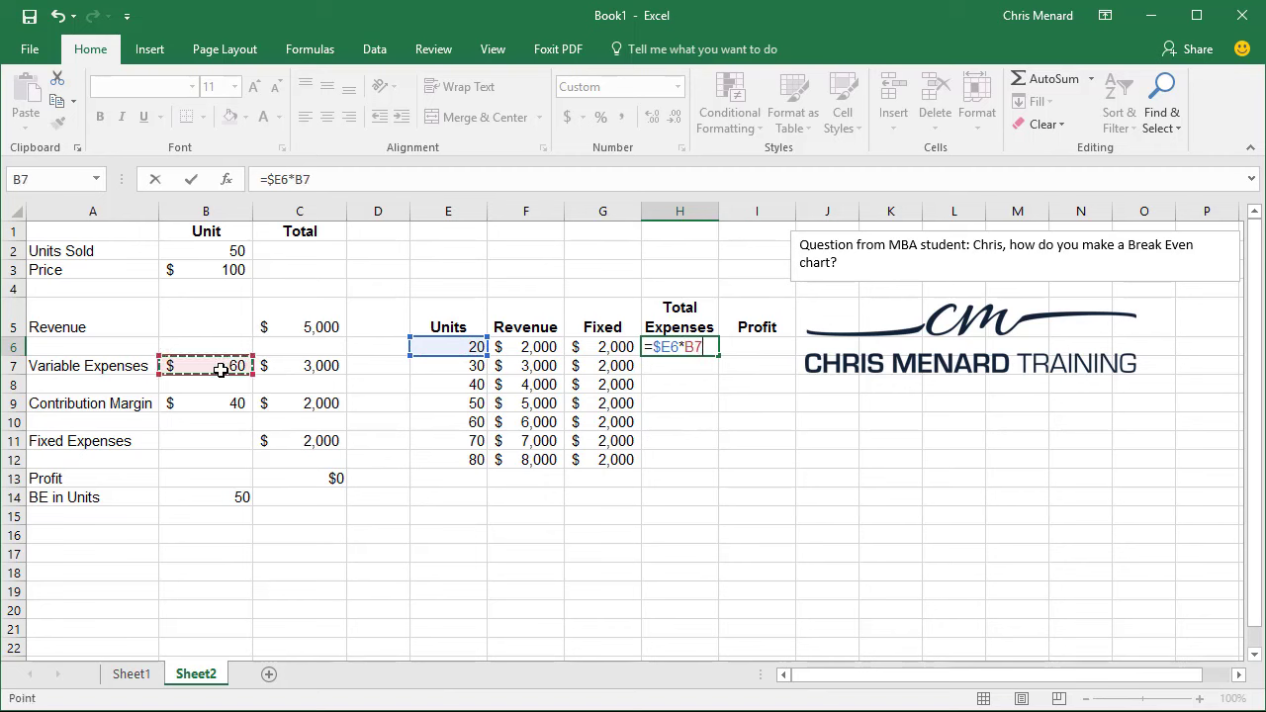
pyautogui.hotkey('ctrl', 'Return')
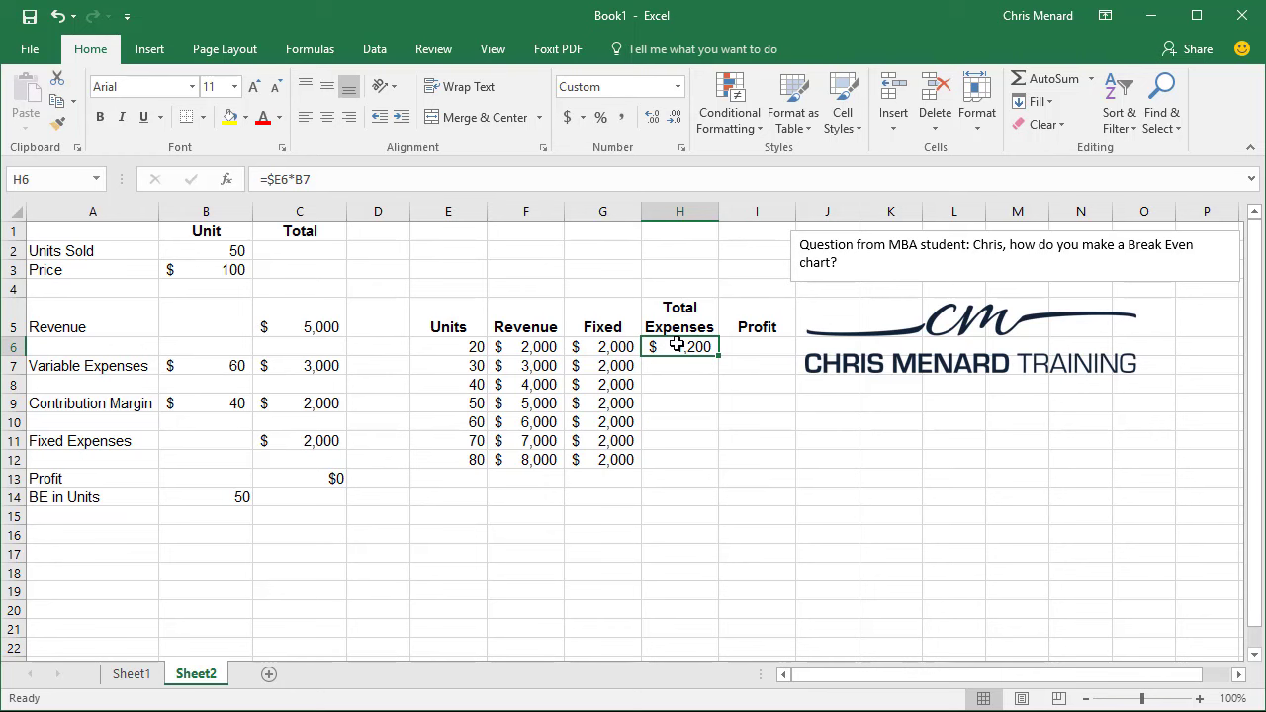
# - Complete Total Expenses as =$E6*$B$7+G6 and fill it down to H12 (3,200–6,800)
pyautogui.doubleClick(674, 347)
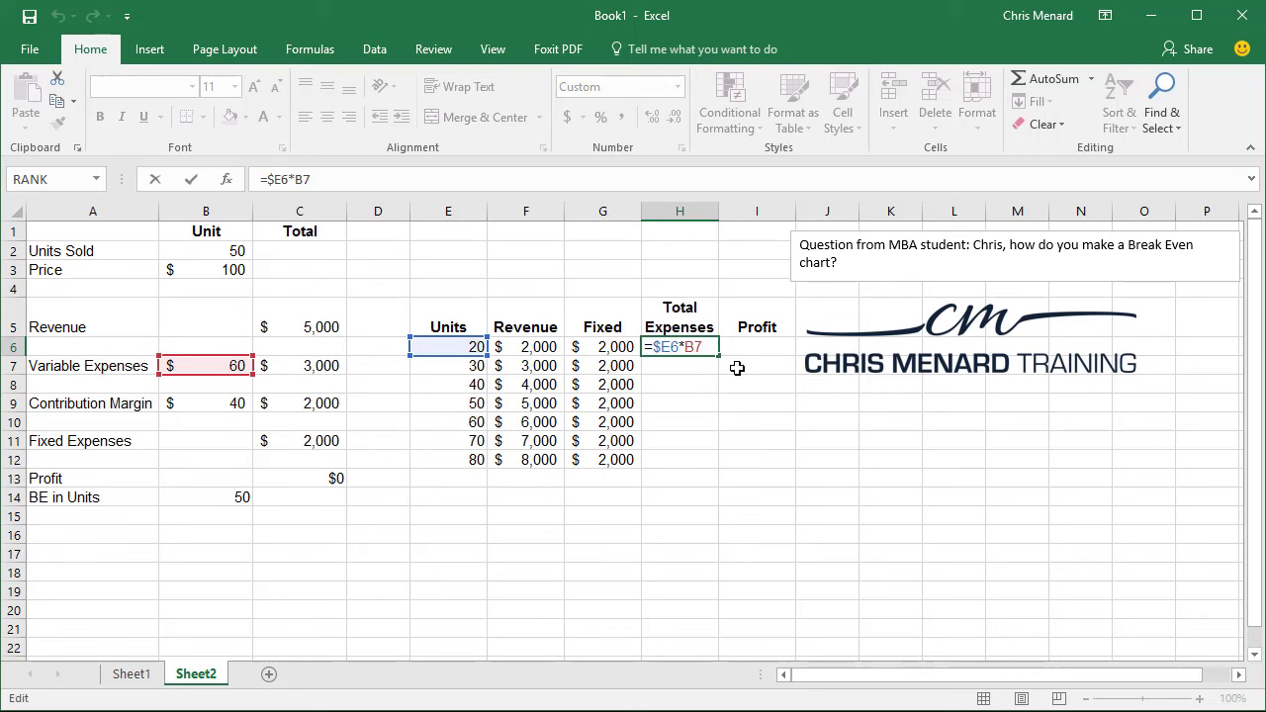
pyautogui.click(632, 348)
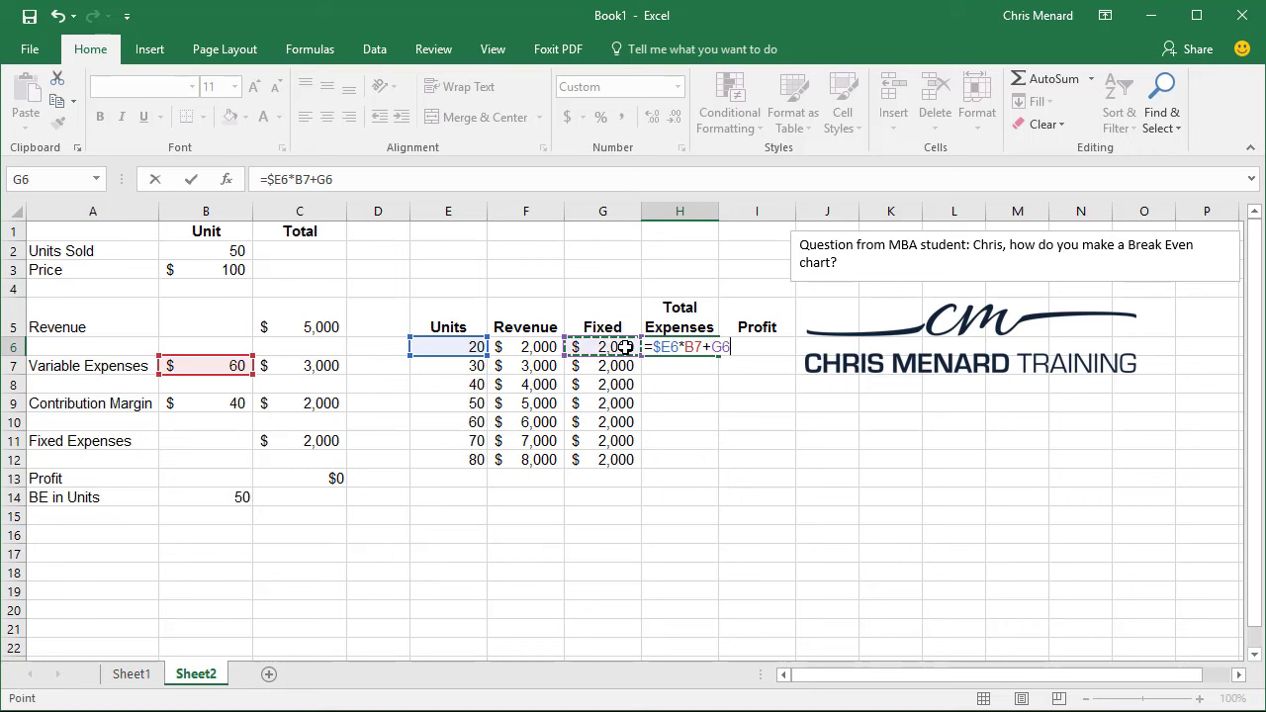
pyautogui.click(696, 346)
pyautogui.press('F4')
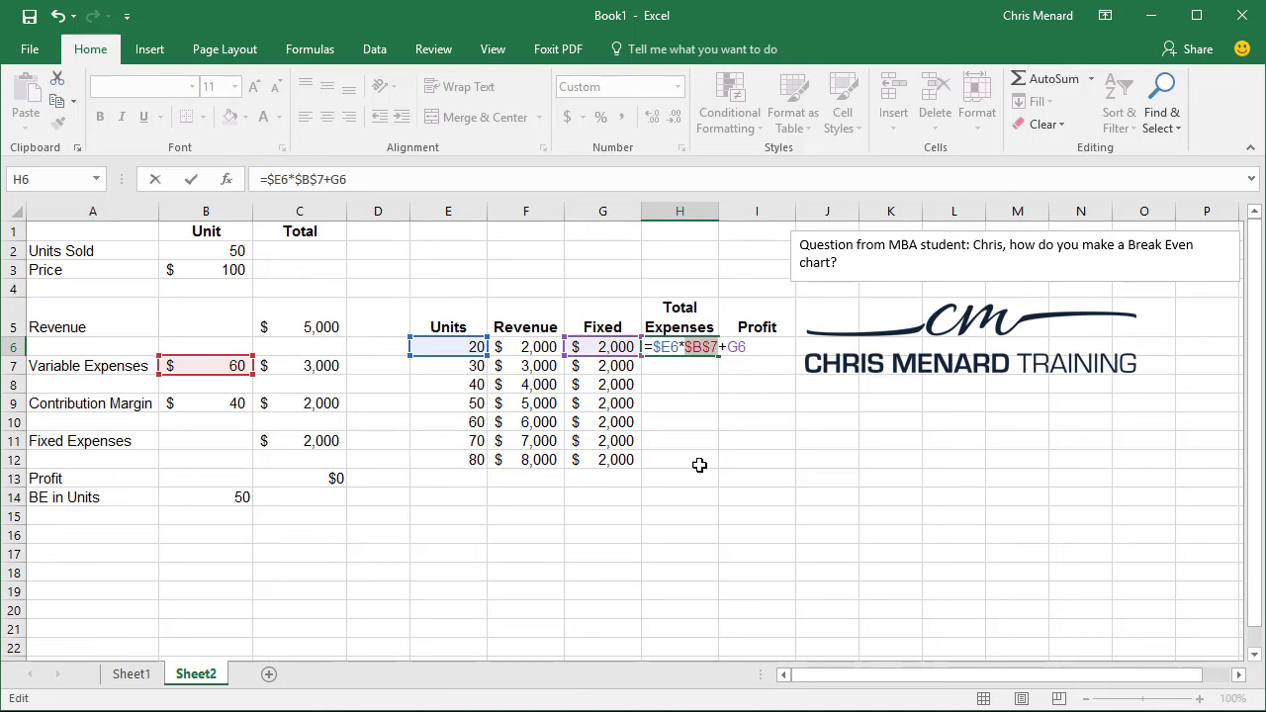
pyautogui.press('Return')
pyautogui.press('Up')
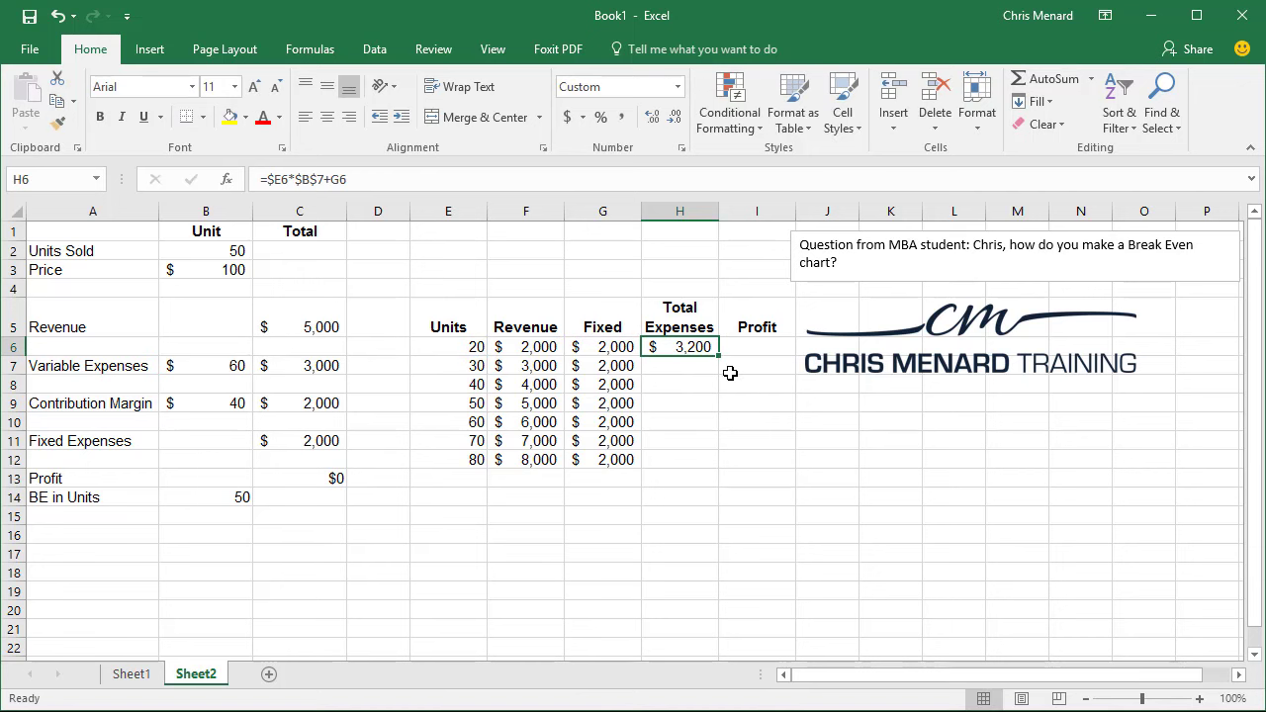
pyautogui.moveTo(723, 355); pyautogui.dragTo(703, 460)
# - Enter the first Profit formula as Revenue minus Total Expenses in row 6
pyautogui.click(756, 349)
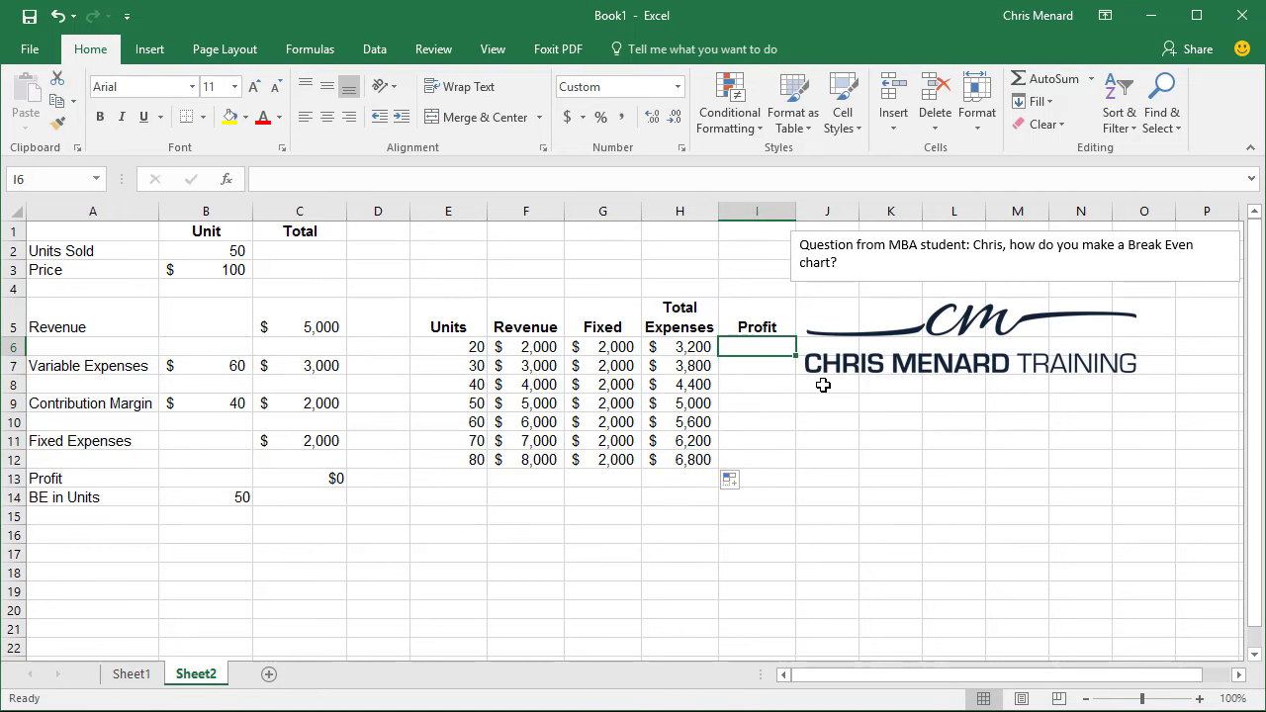
pyautogui.write('=')
pyautogui.press('Left')
pyautogui.press('Left')
pyautogui.press('Left')
pyautogui.press('Left')
pyautogui.press('Right')
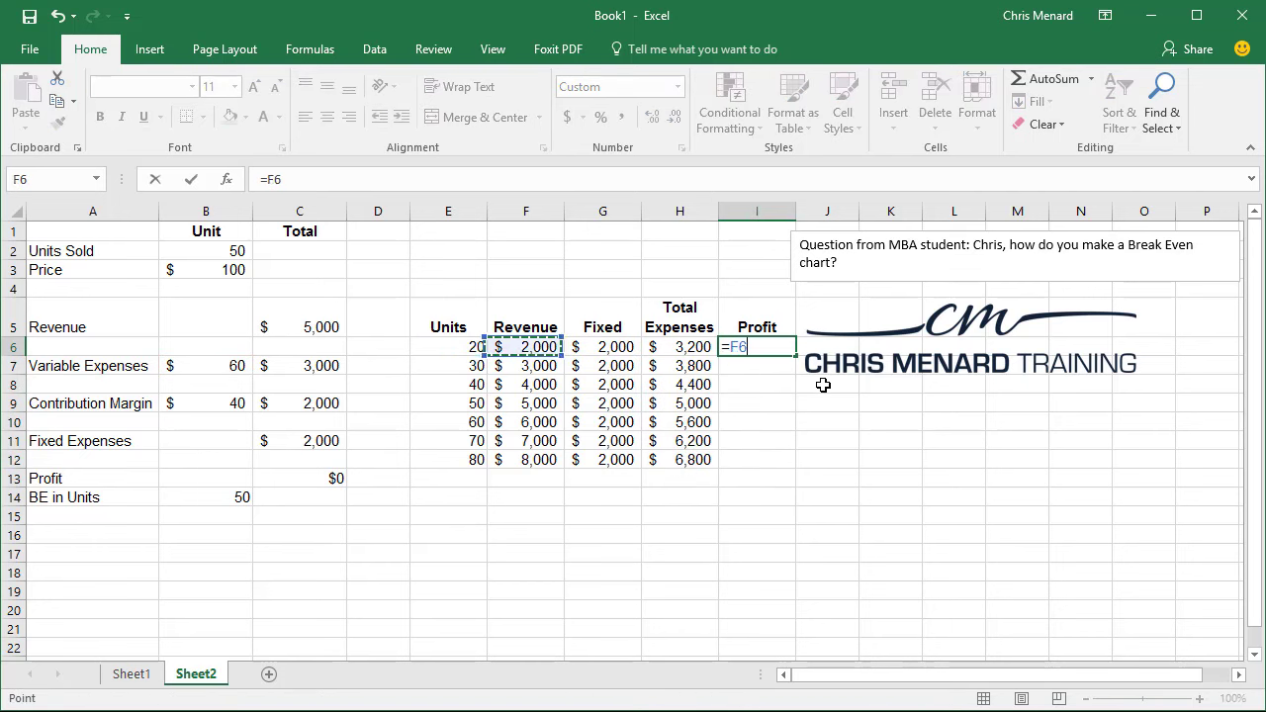
pyautogui.write('-')
pyautogui.press('Left')
pyautogui.press('Return')
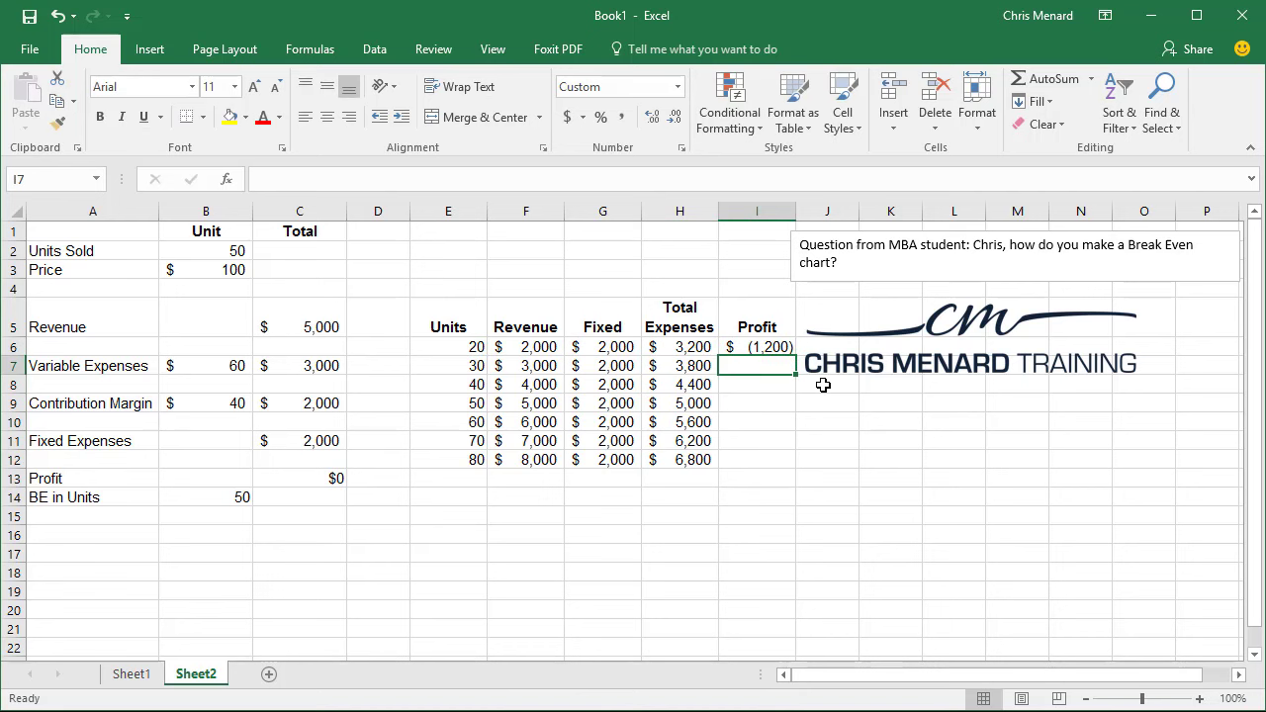
# - Fill the Profit formula down to row 12 and check the zero-profit break-even row
pyautogui.click(784, 346)
pyautogui.moveTo(795, 357); pyautogui.dragTo(786, 467)
pyautogui.click(749, 354)
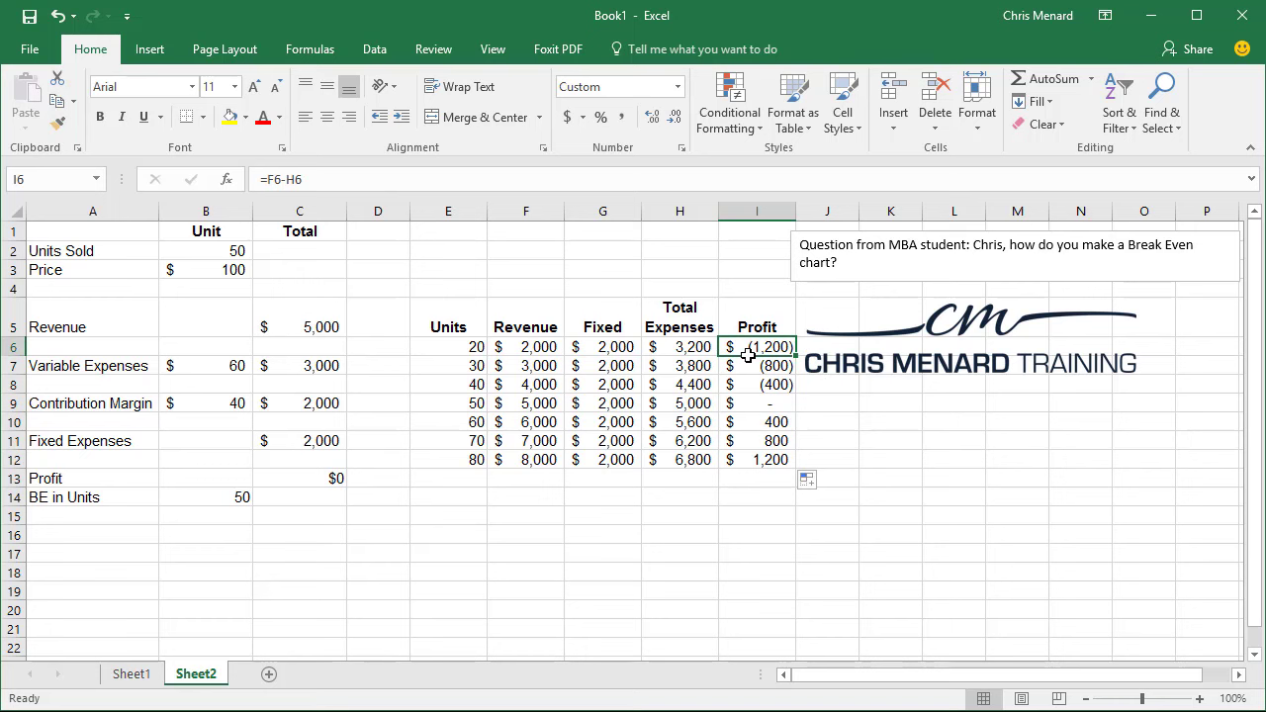
pyautogui.click(739, 405)
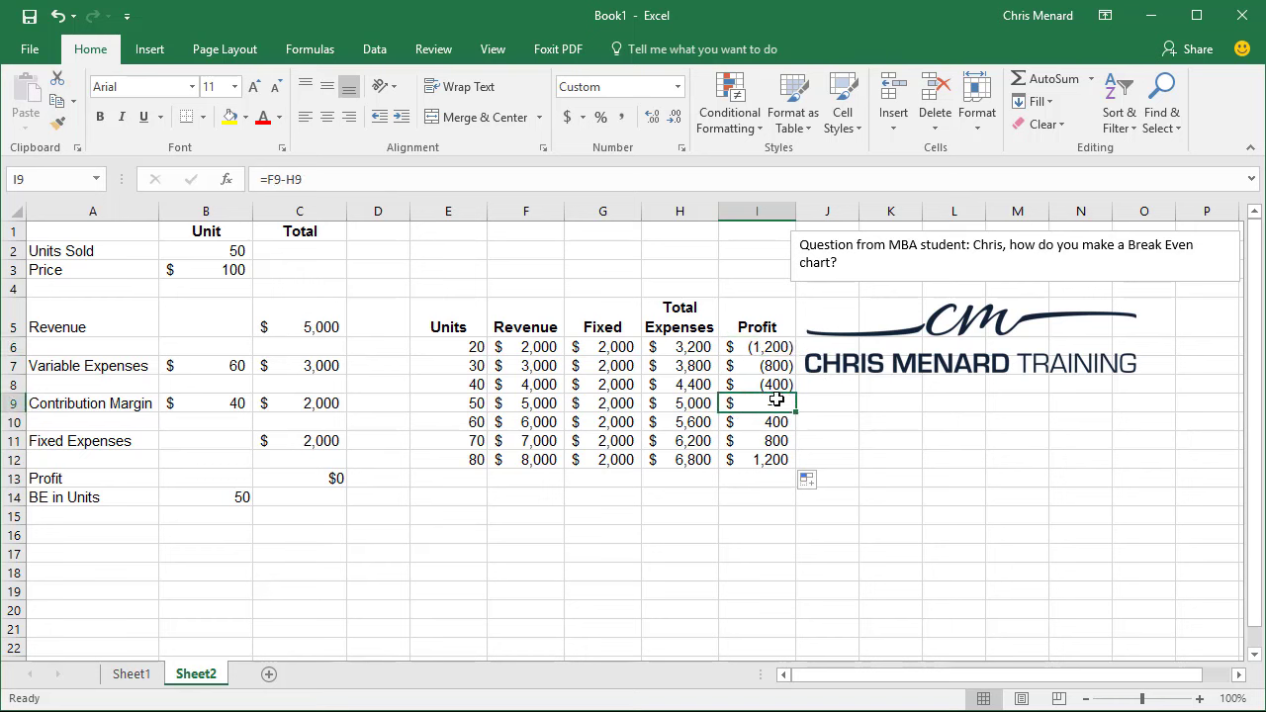
# - Try 40 and 60 as Units Sold in B2, ending at 50
pyautogui.click(237, 255)
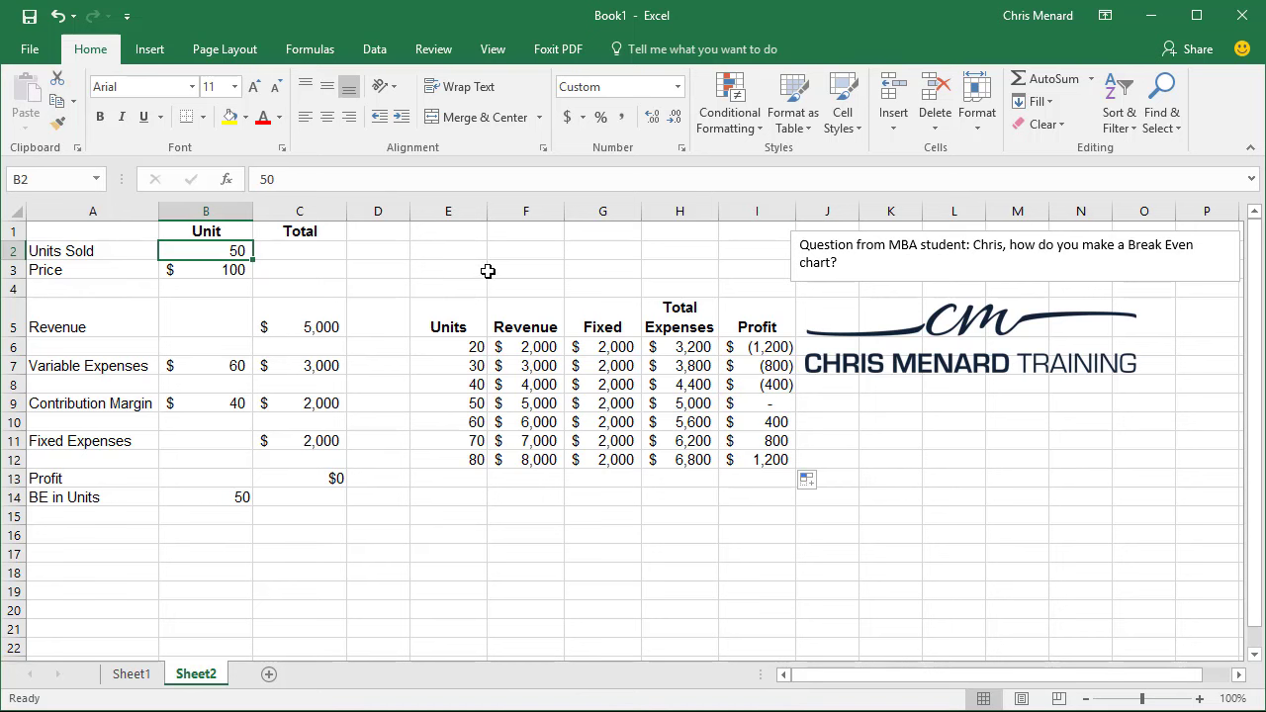
pyautogui.write('40')
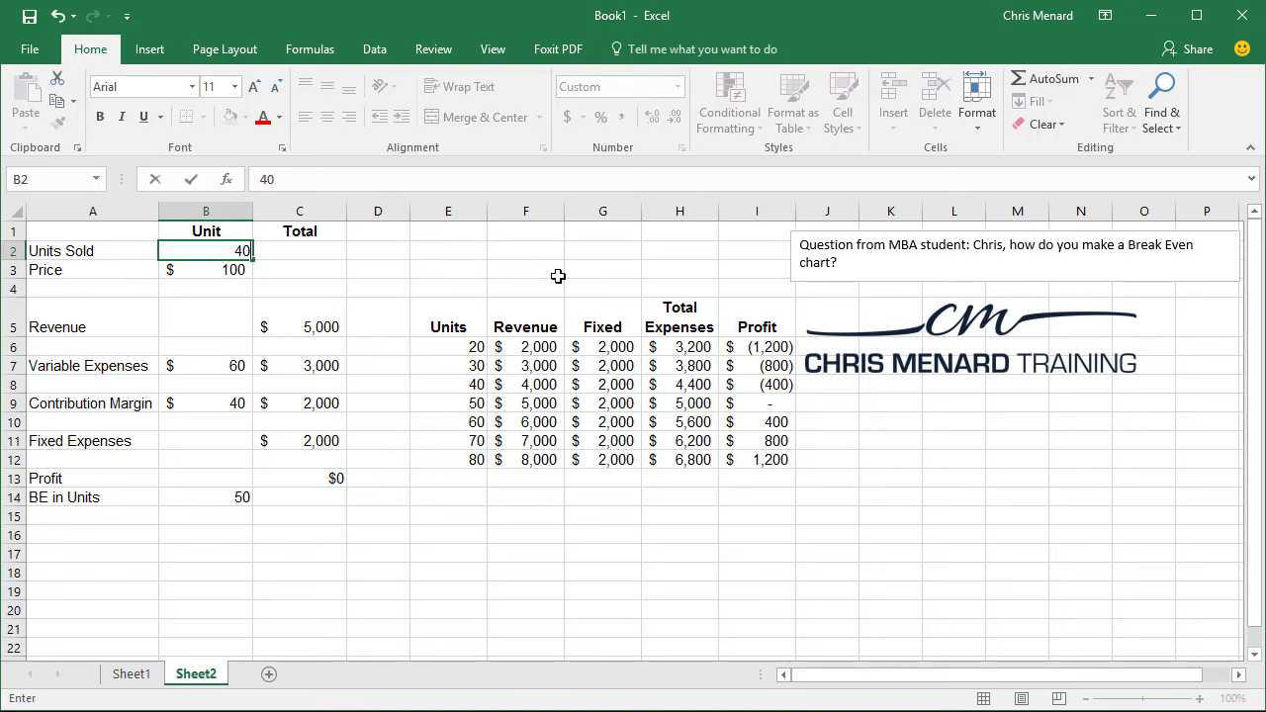
pyautogui.press('Return')
pyautogui.press('Up')
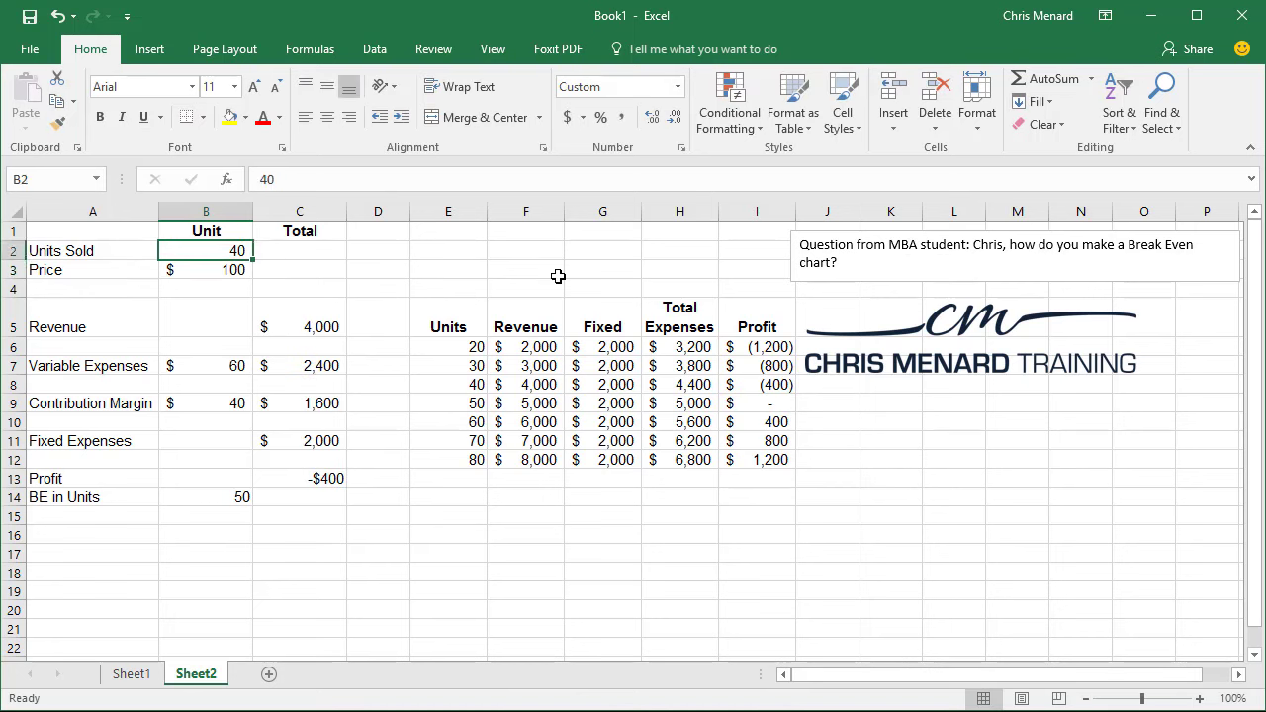
pyautogui.write('60')
pyautogui.press('Return')
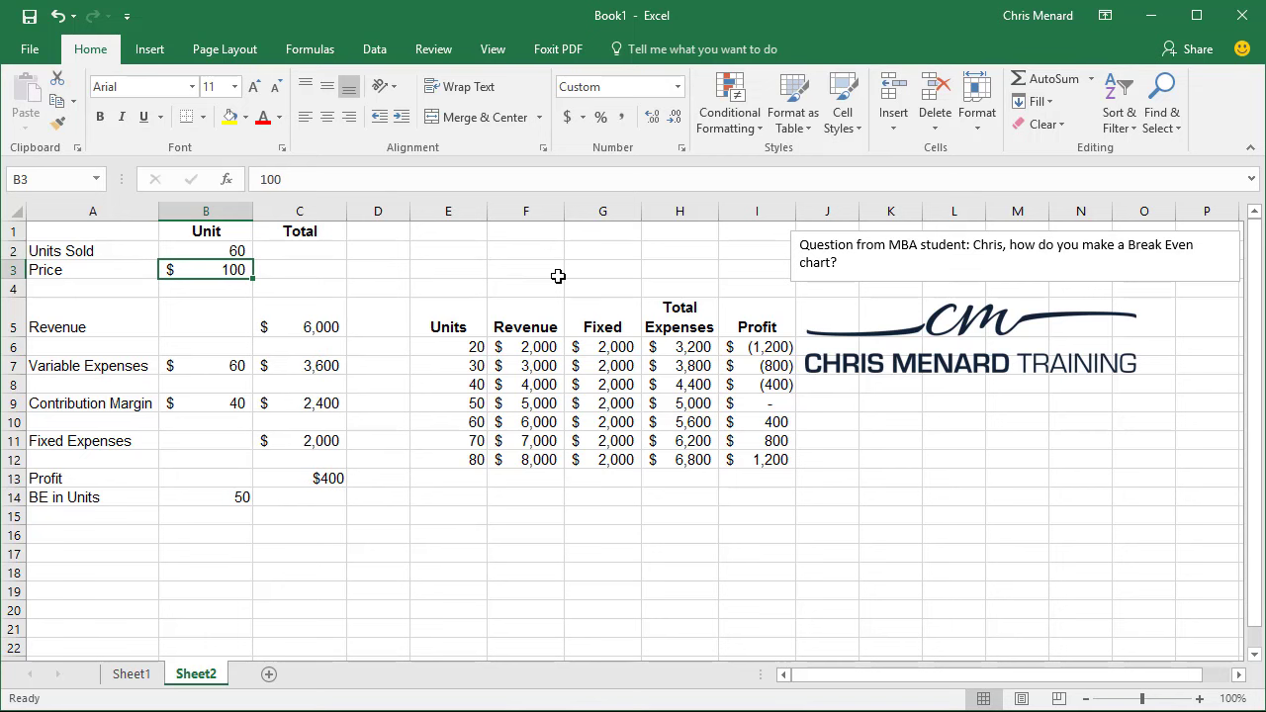
pyautogui.press('Up')
pyautogui.write('50')
pyautogui.press('Return')
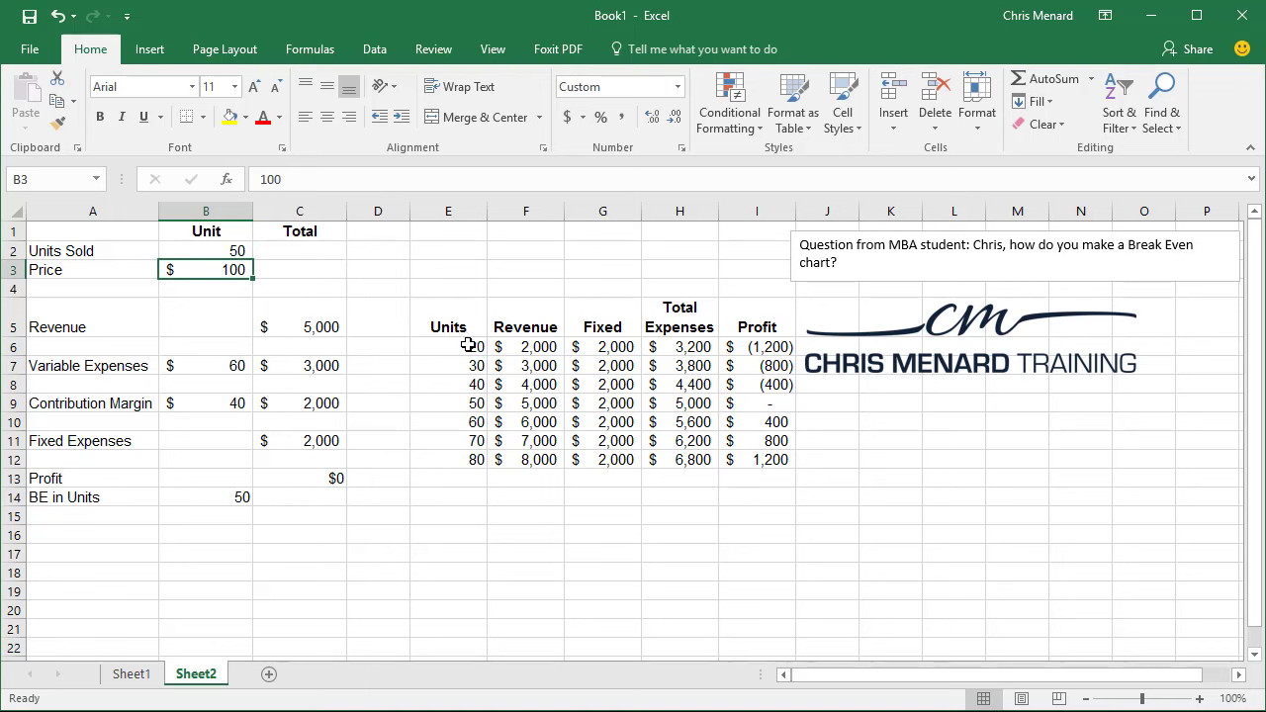
# - Insert a 2-D line chart of E5:H12, moved beside the table and enlarged
pyautogui.moveTo(453, 327); pyautogui.dragTo(665, 460)
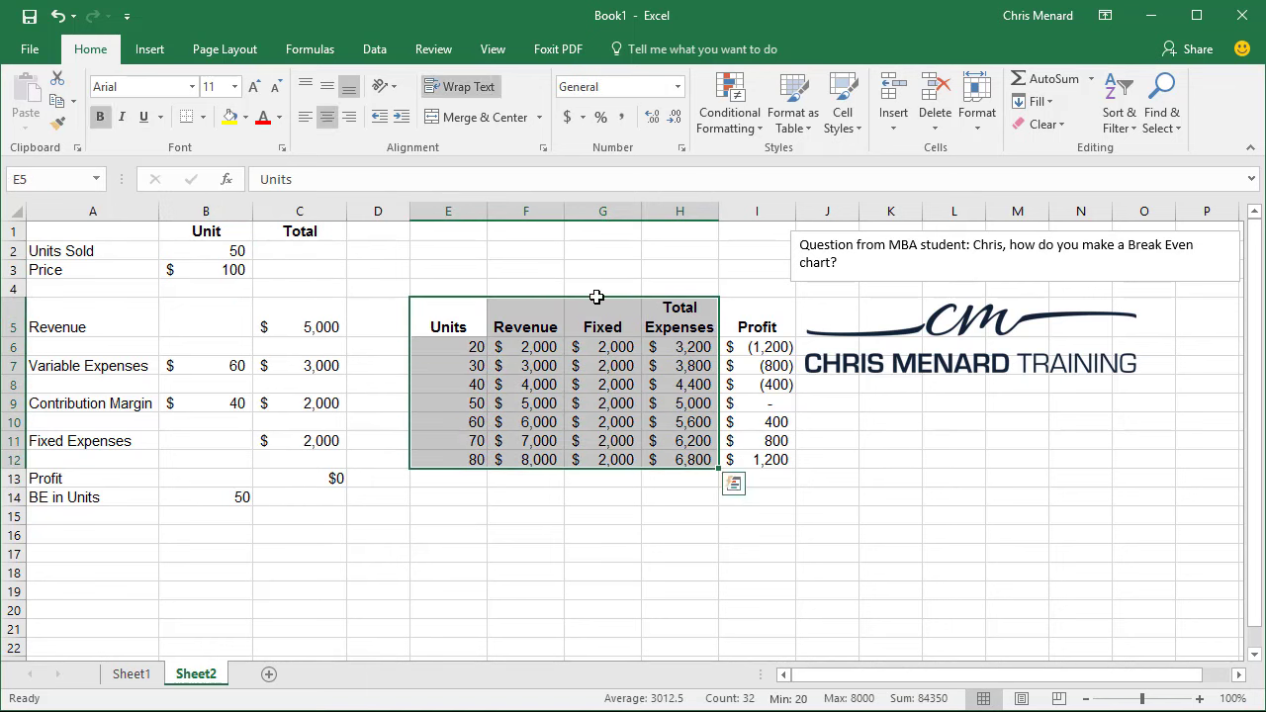
pyautogui.click(152, 55)
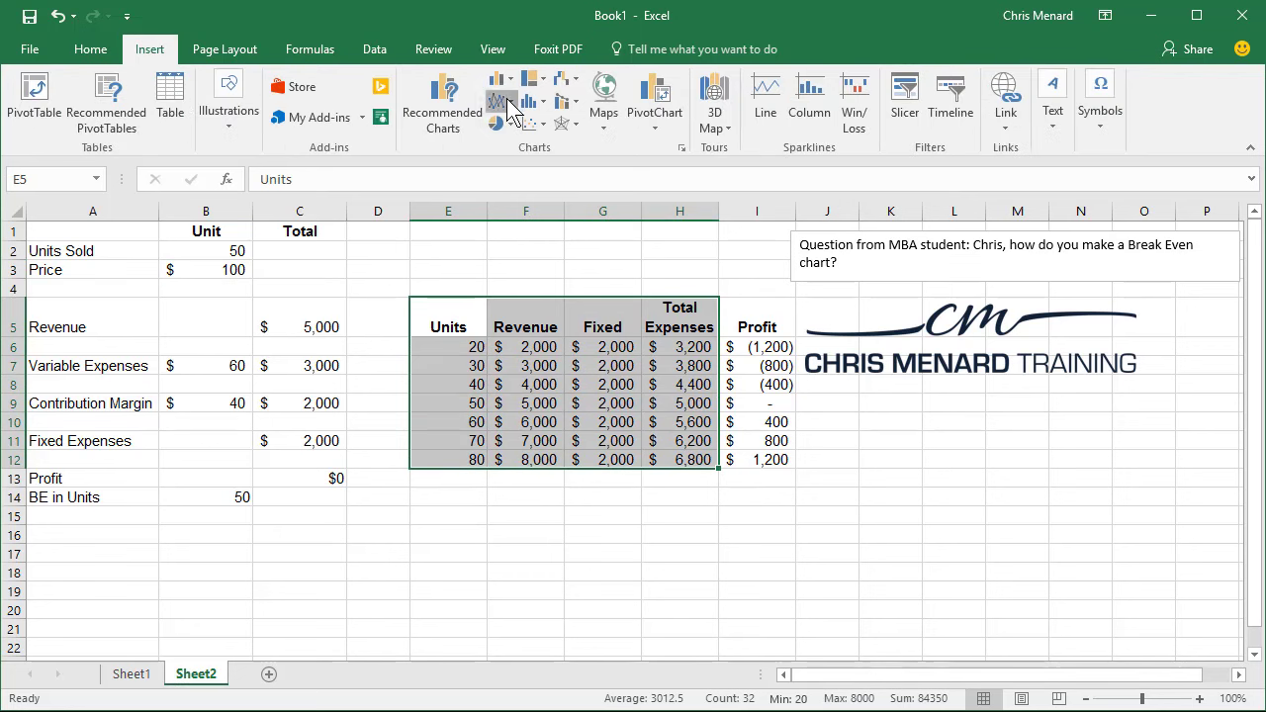
pyautogui.click(504, 101)
pyautogui.click(522, 171)
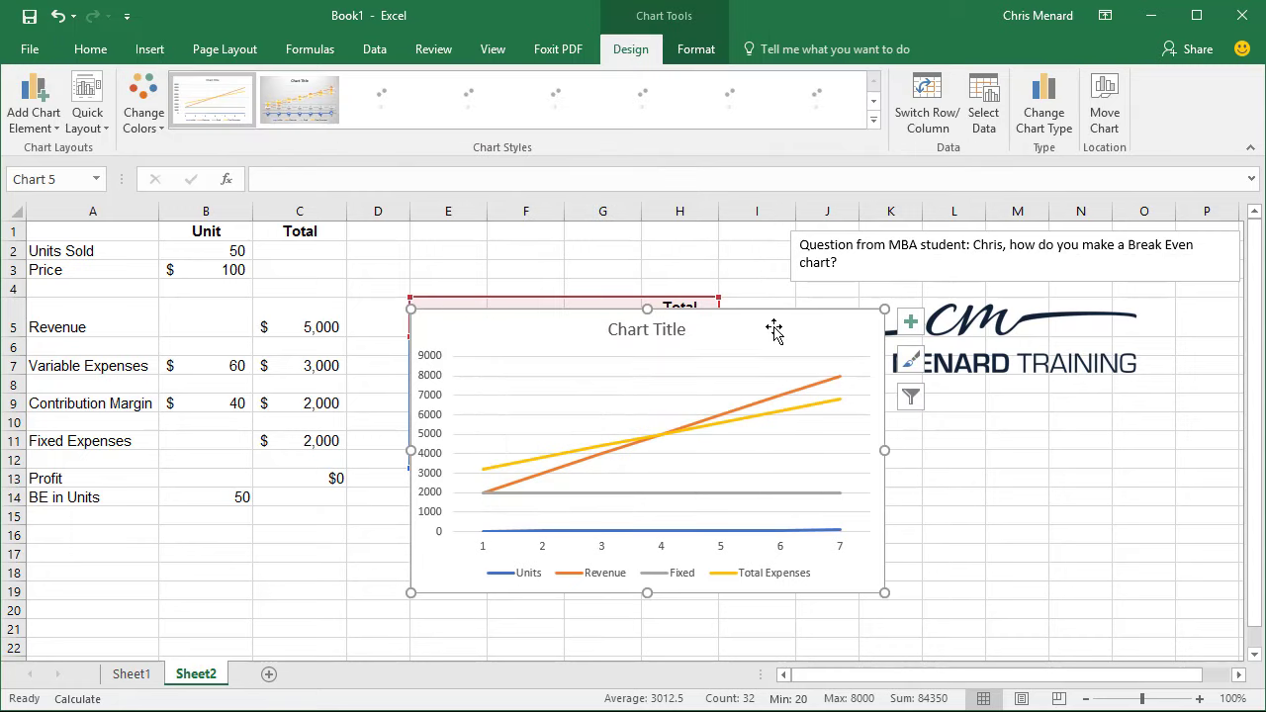
pyautogui.moveTo(783, 342); pyautogui.dragTo(1006, 251)
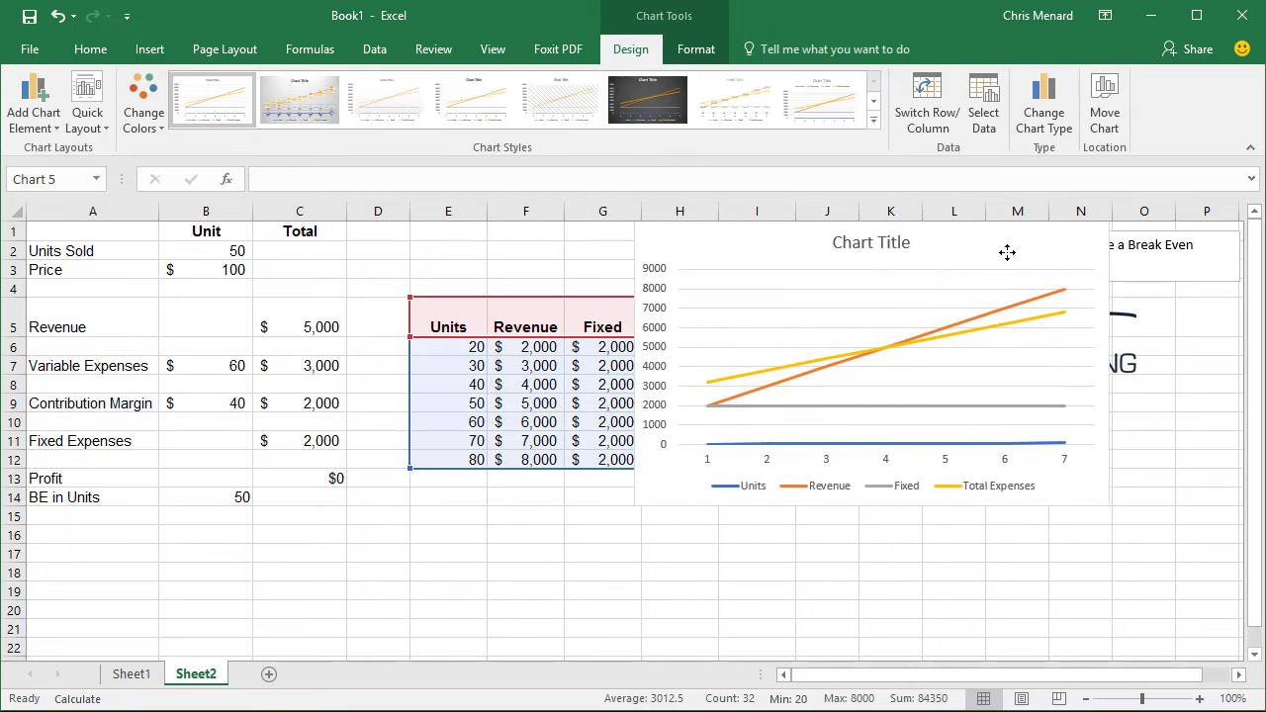
pyautogui.moveTo(635, 505); pyautogui.dragTo(522, 608)
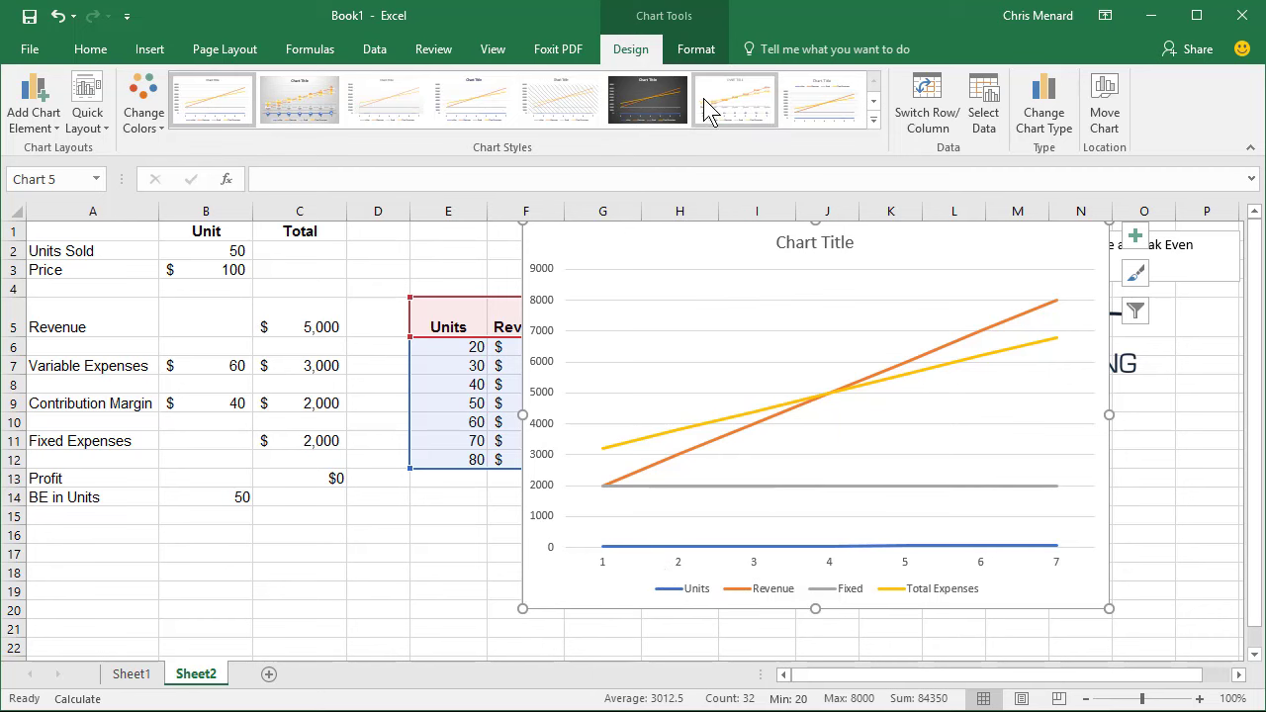
# - Set the chart's horizontal axis labels to E6:E12 in Select Data, so it reads 20 to 80
pyautogui.click(990, 114)
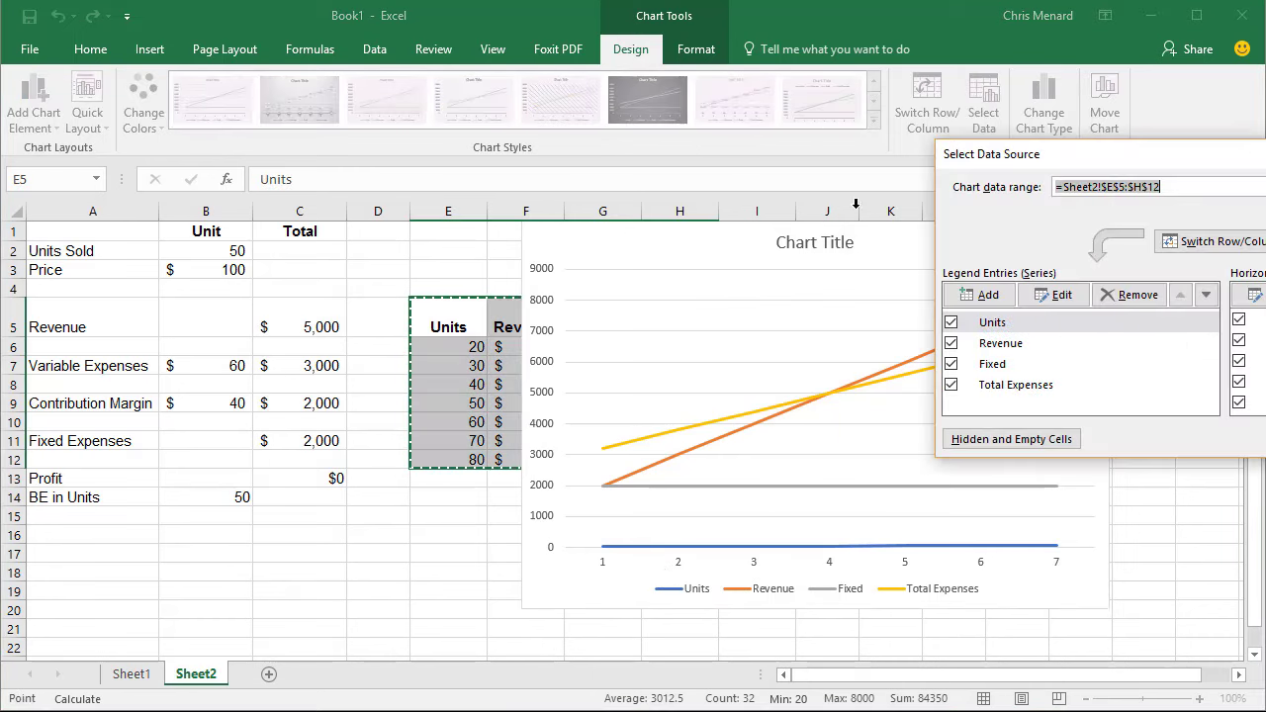
pyautogui.moveTo(1146, 159); pyautogui.dragTo(593, 236)
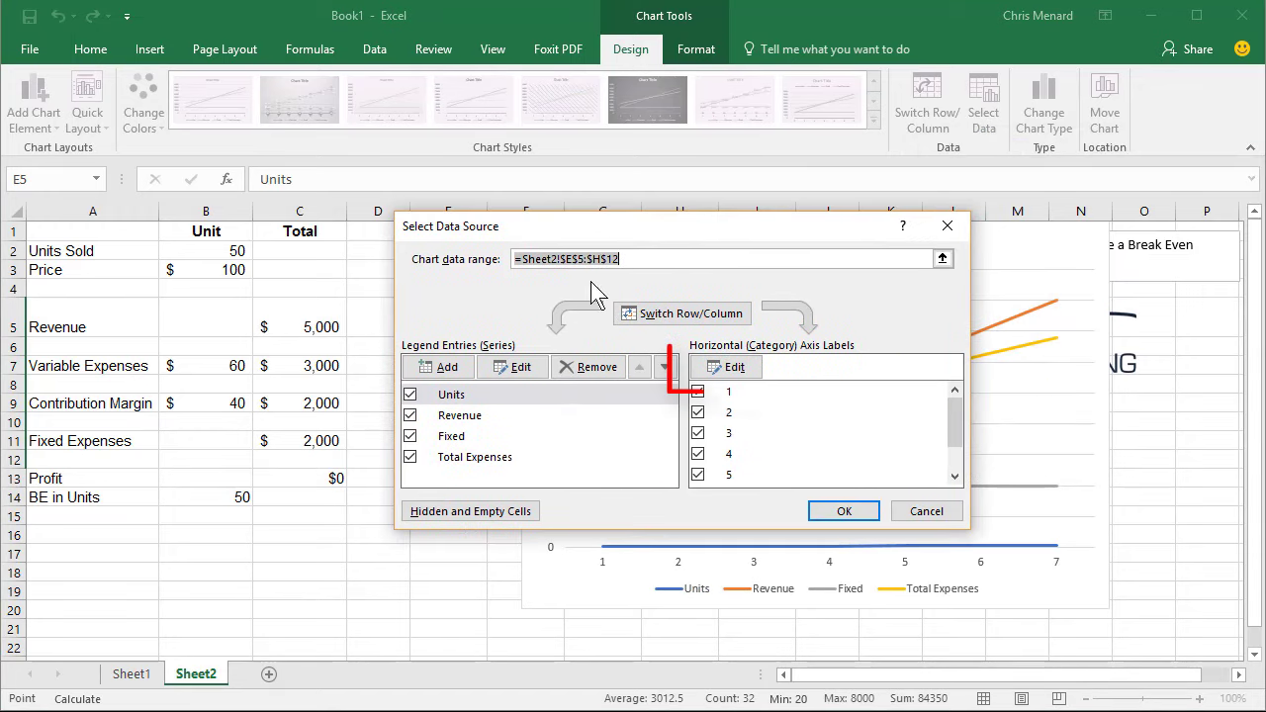
pyautogui.click(455, 396)
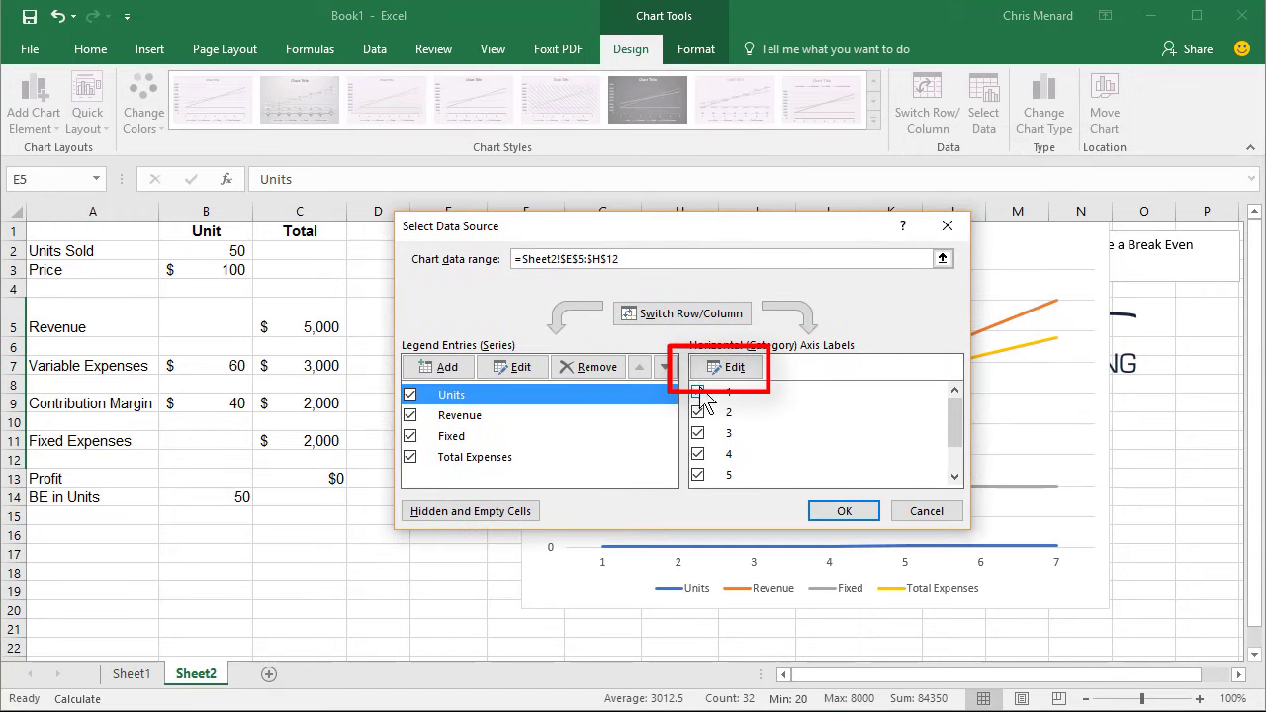
pyautogui.click(738, 374)
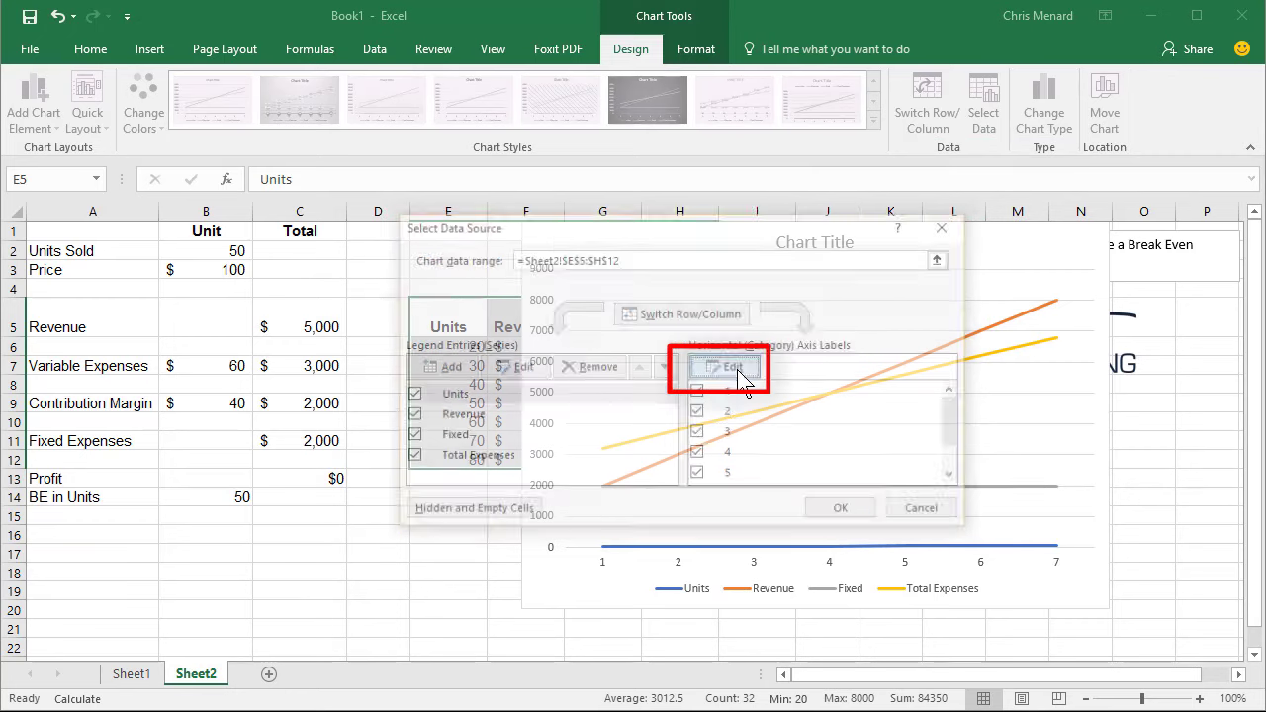
pyautogui.click(467, 353)
pyautogui.moveTo(467, 353); pyautogui.dragTo(472, 459)
pyautogui.moveTo(1194, 263); pyautogui.dragTo(774, 284)
pyautogui.click(453, 347)
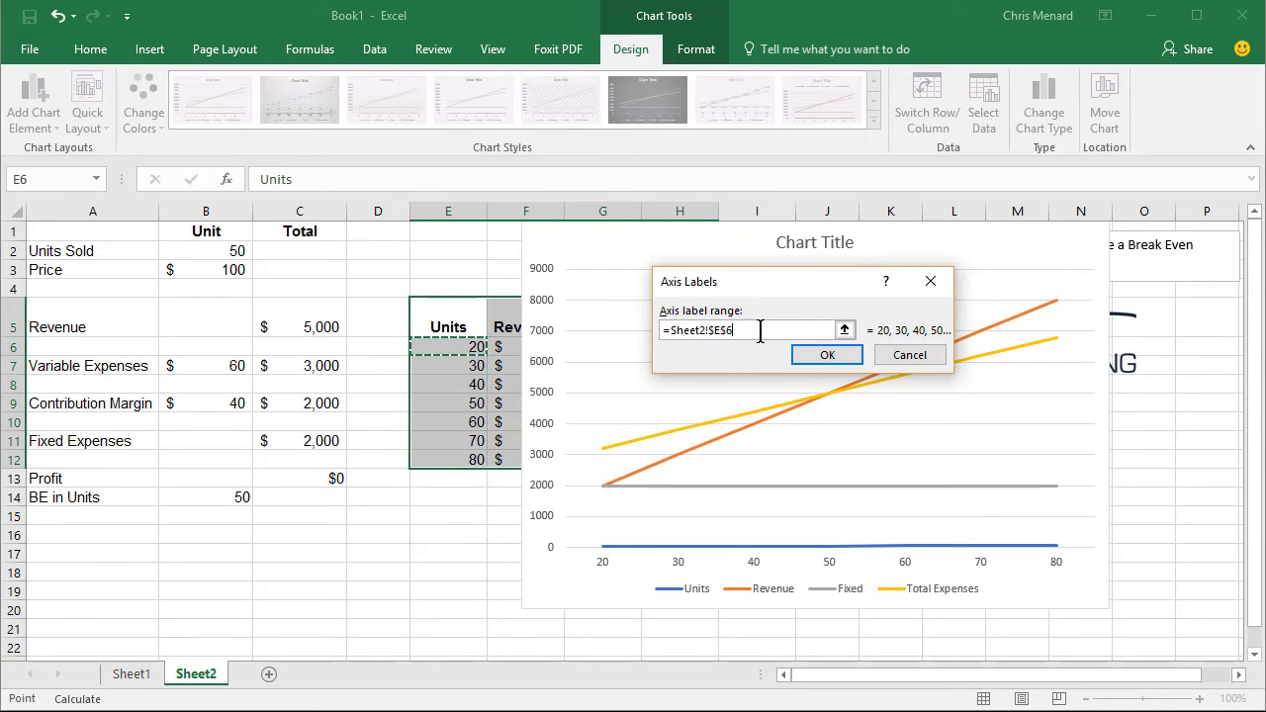
pyautogui.moveTo(758, 331); pyautogui.dragTo(579, 331)
pyautogui.moveTo(434, 344); pyautogui.dragTo(455, 456)
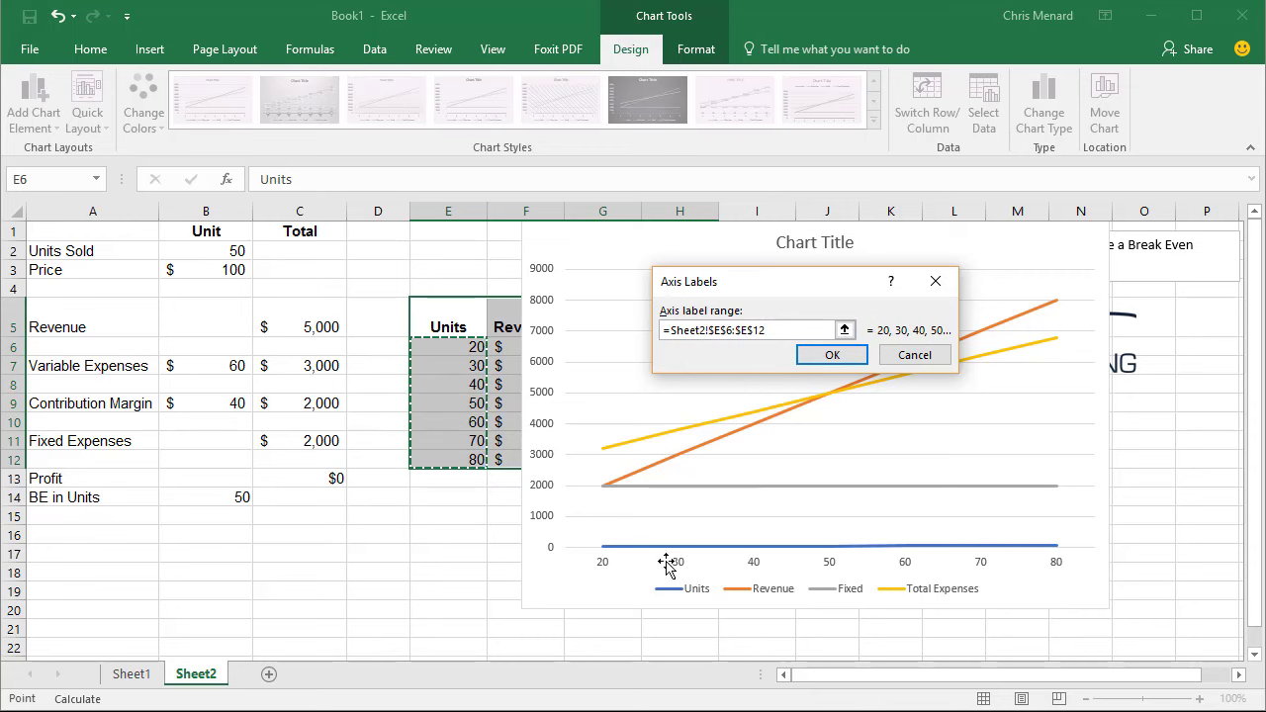
pyautogui.click(836, 358)
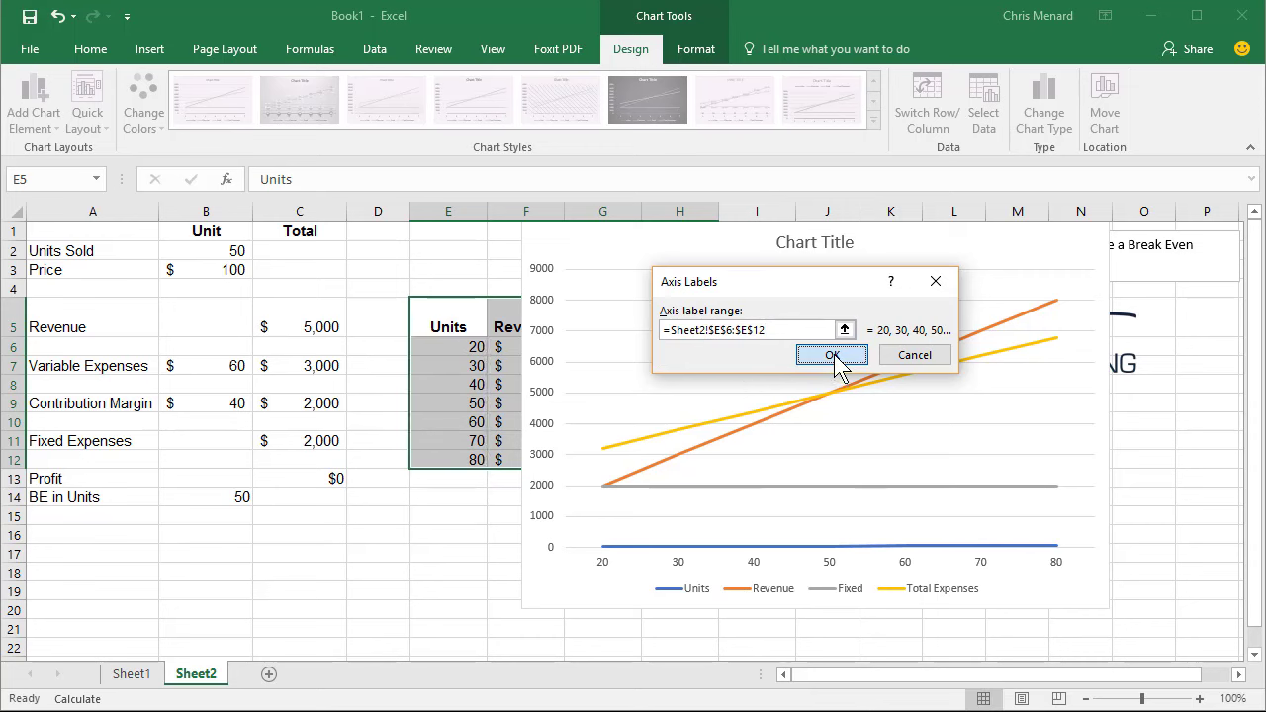
pyautogui.click(840, 517)
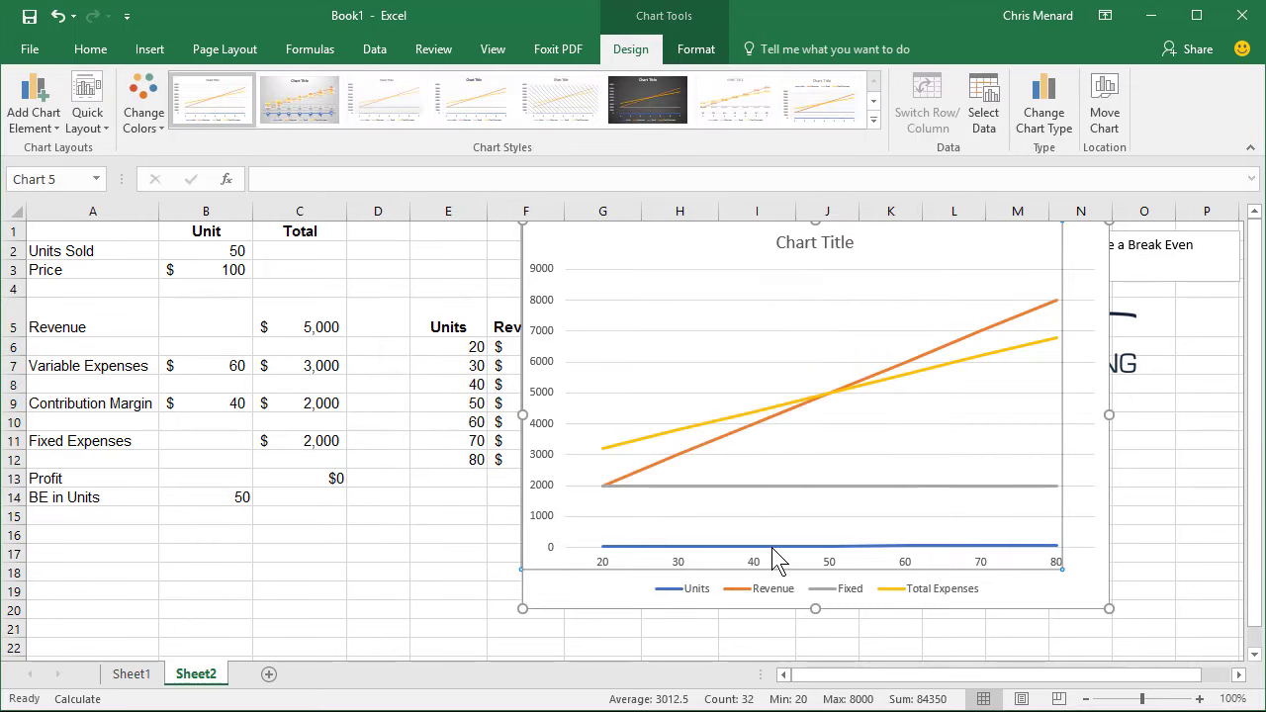
# - Delete the Units series from the chart and shift the chart left
pyautogui.click(772, 547)
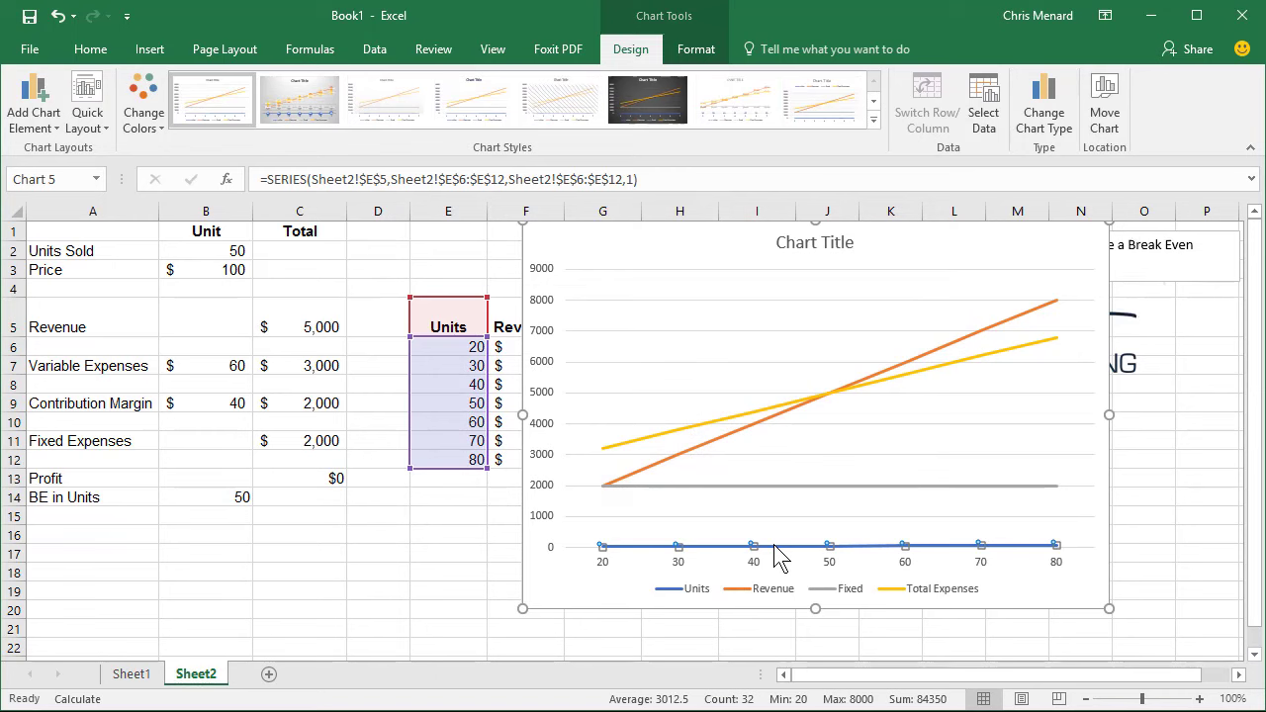
pyautogui.press('Delete')
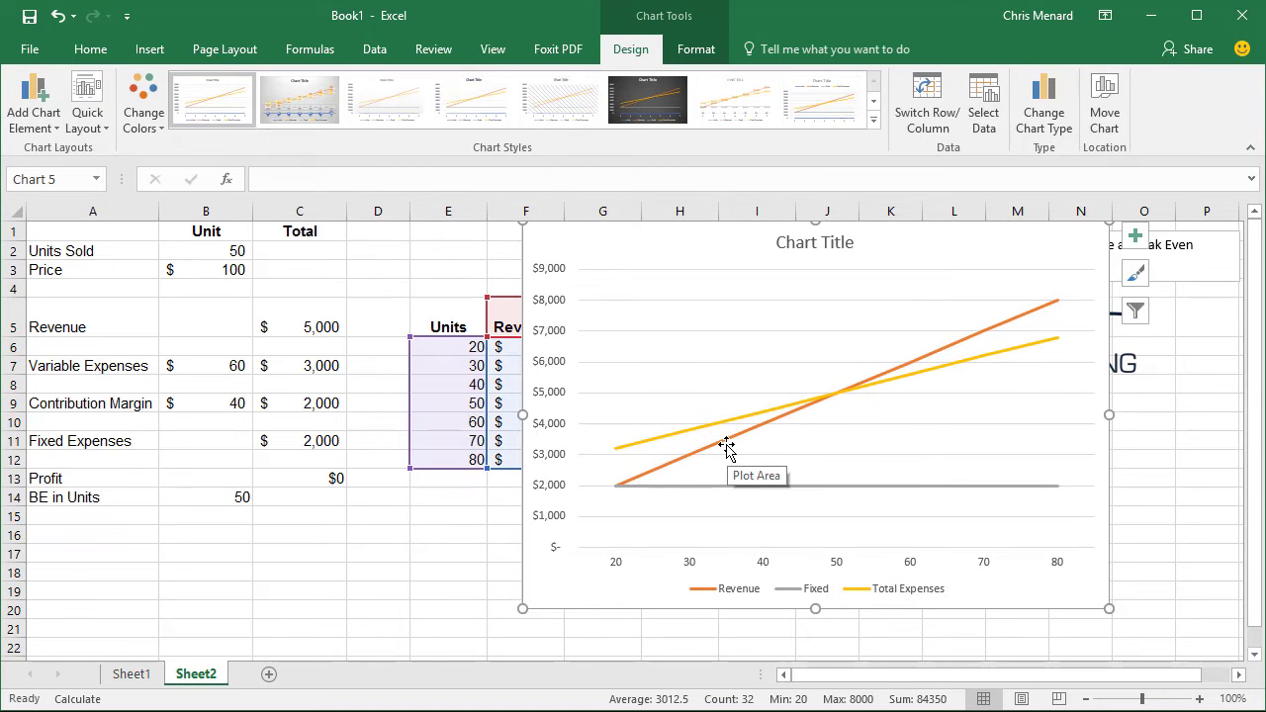
pyautogui.moveTo(683, 259); pyautogui.dragTo(580, 270)
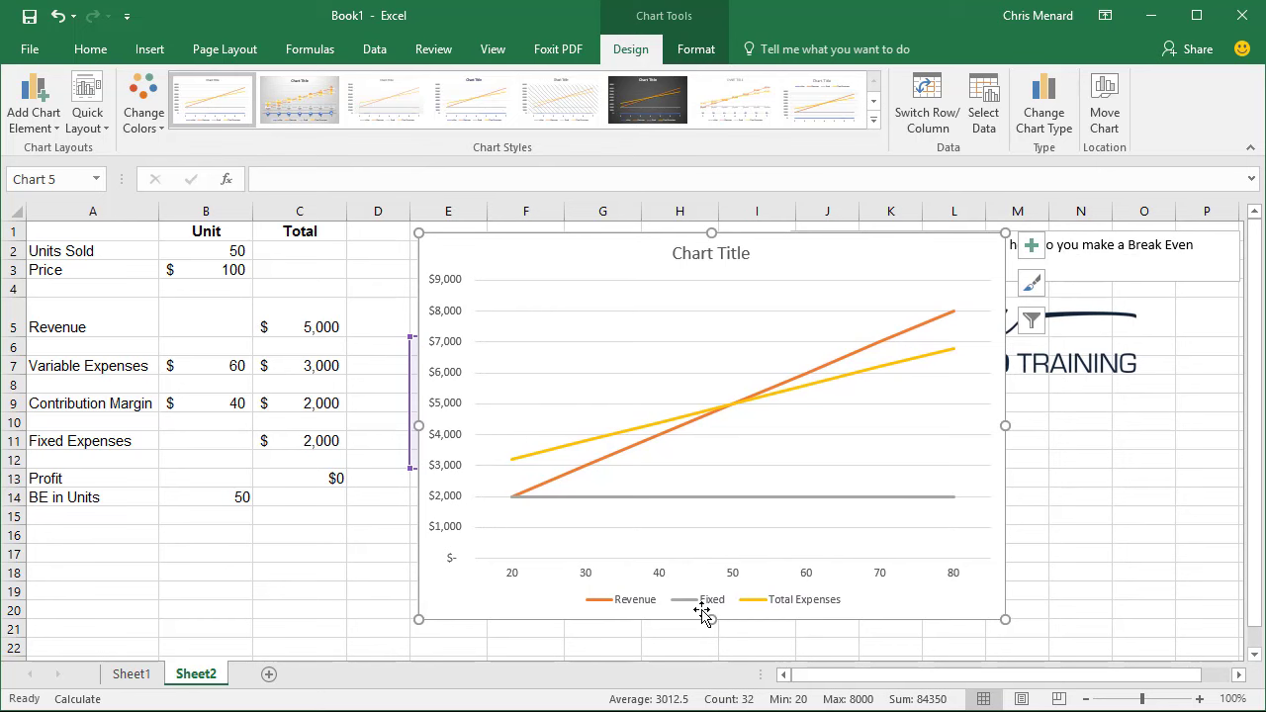
# - Enter 1600 as the Fixed Expenses total in C11
pyautogui.click(309, 442)
pyautogui.write('1600')
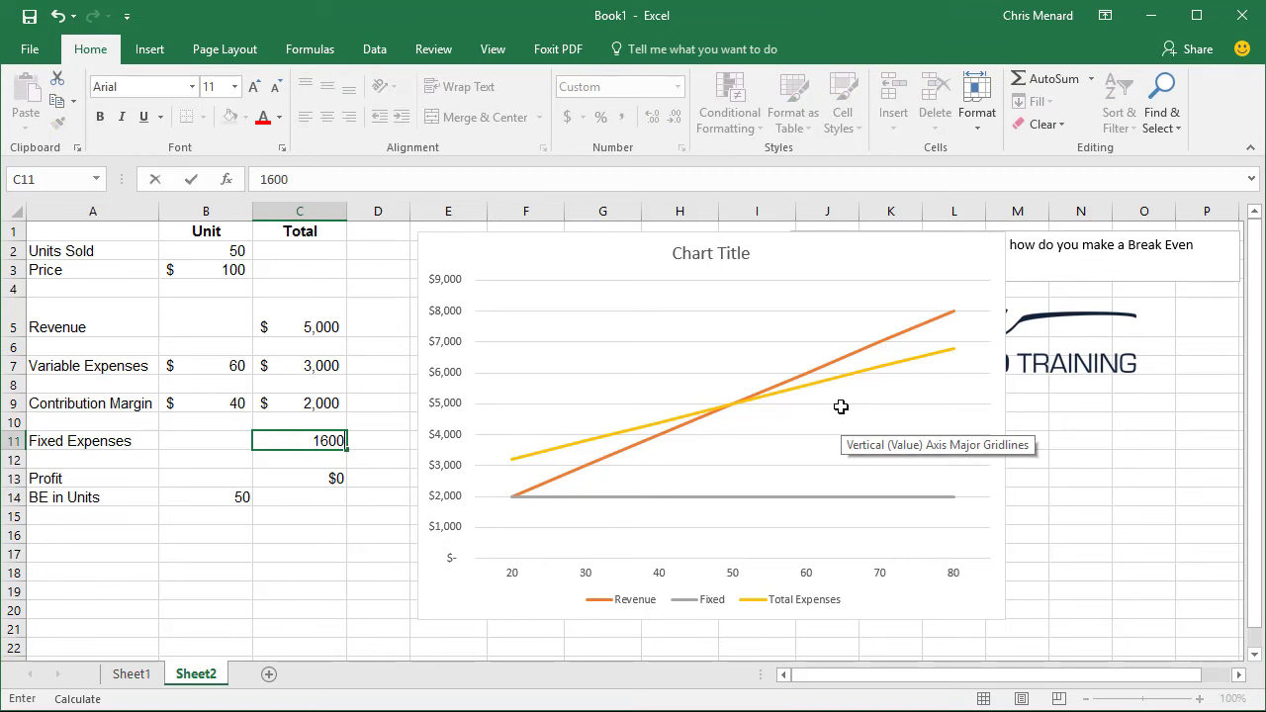
pyautogui.press('Return')
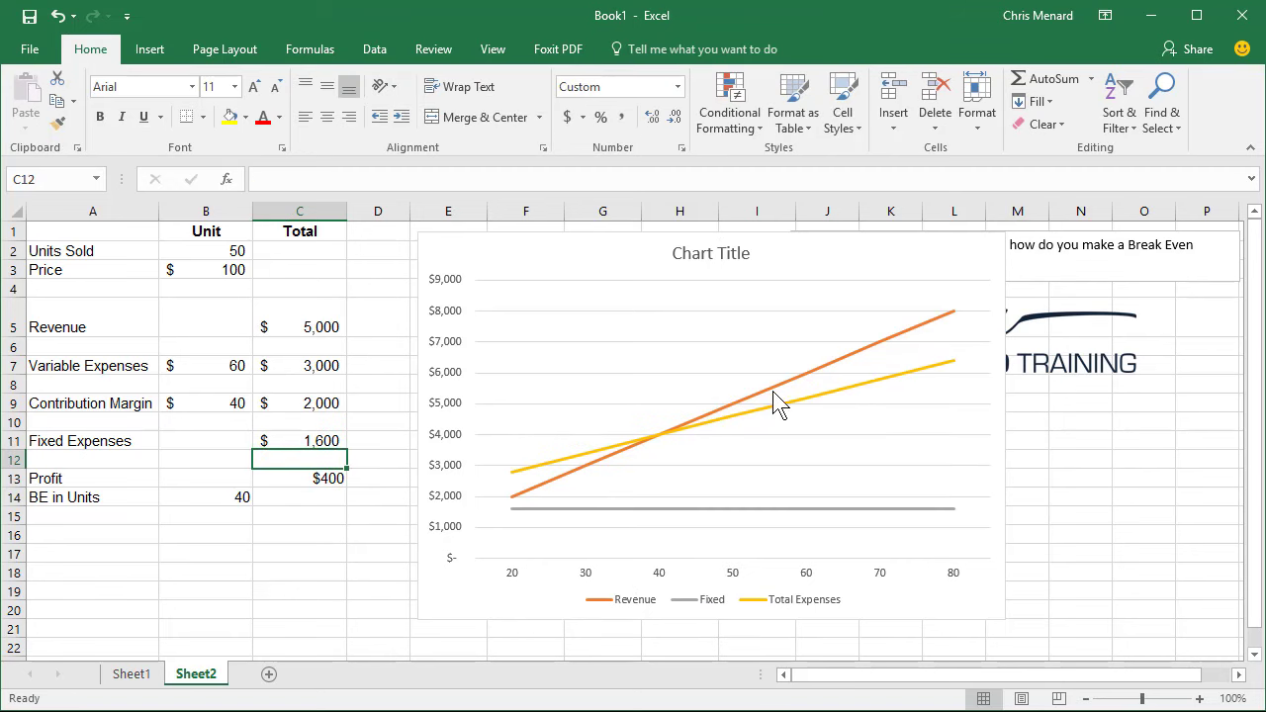
# - Give the Revenue line a green shape outline
pyautogui.click(827, 362)
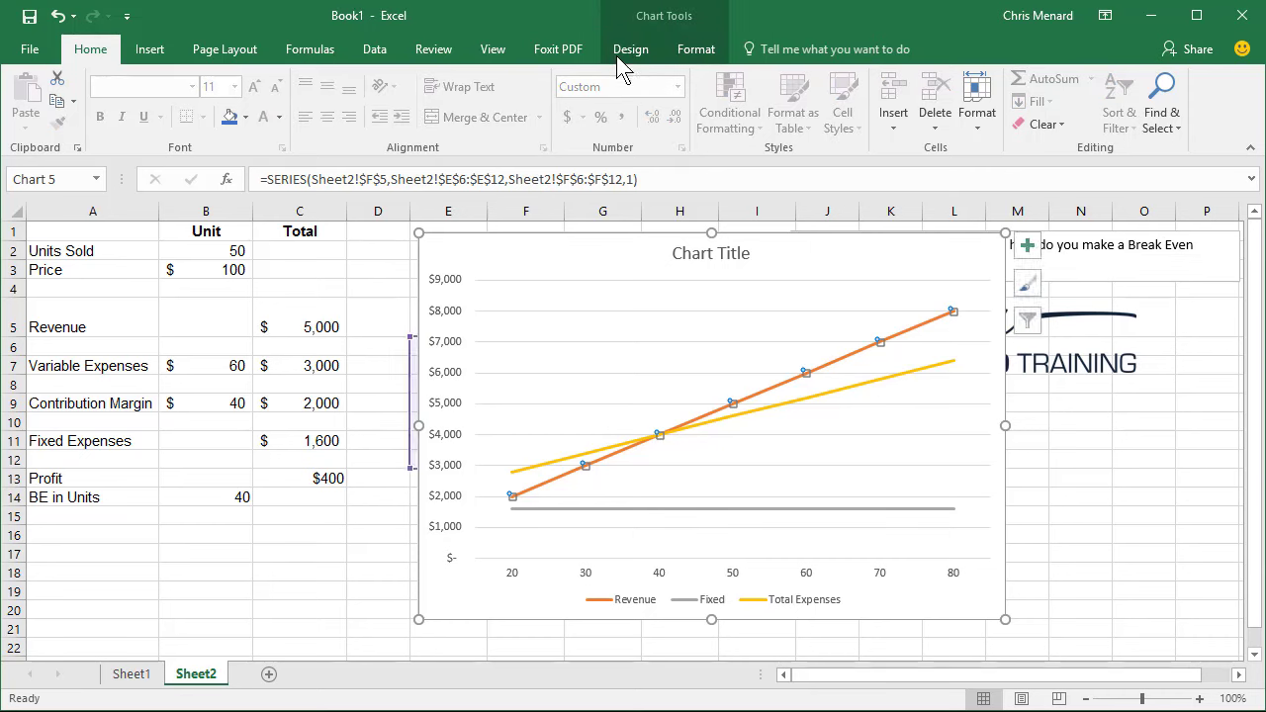
pyautogui.click(697, 56)
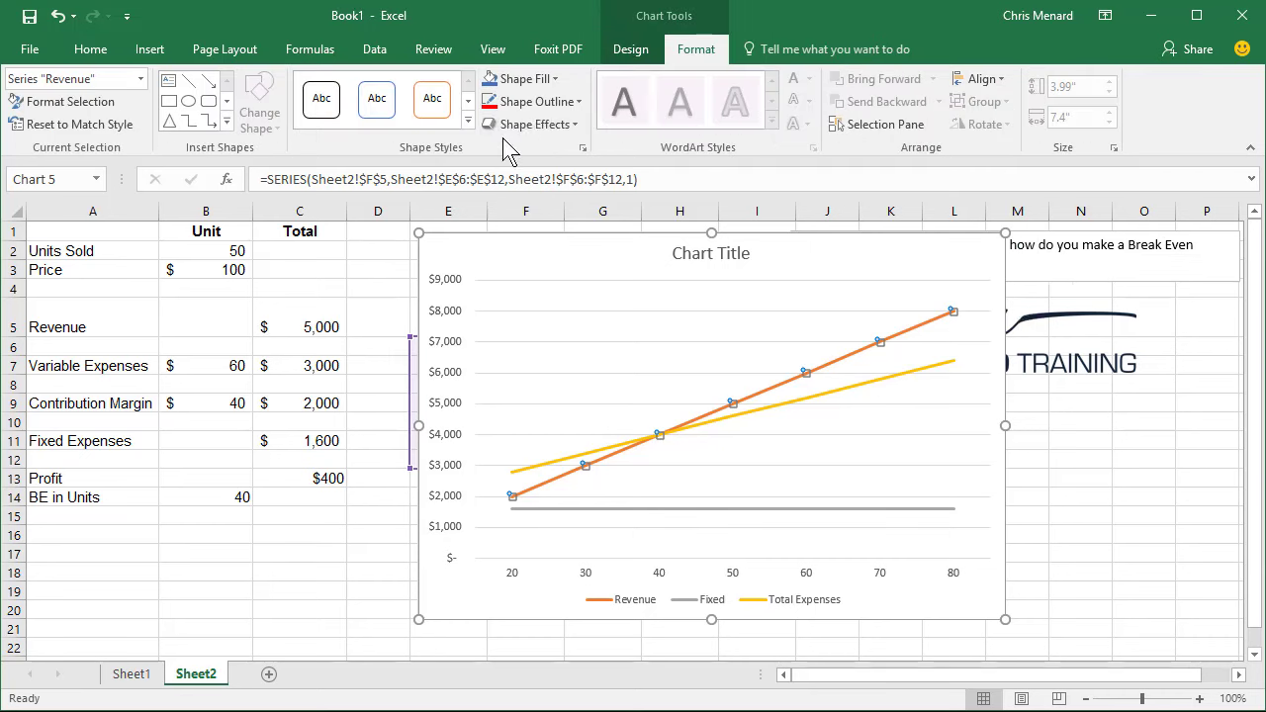
pyautogui.click(560, 103)
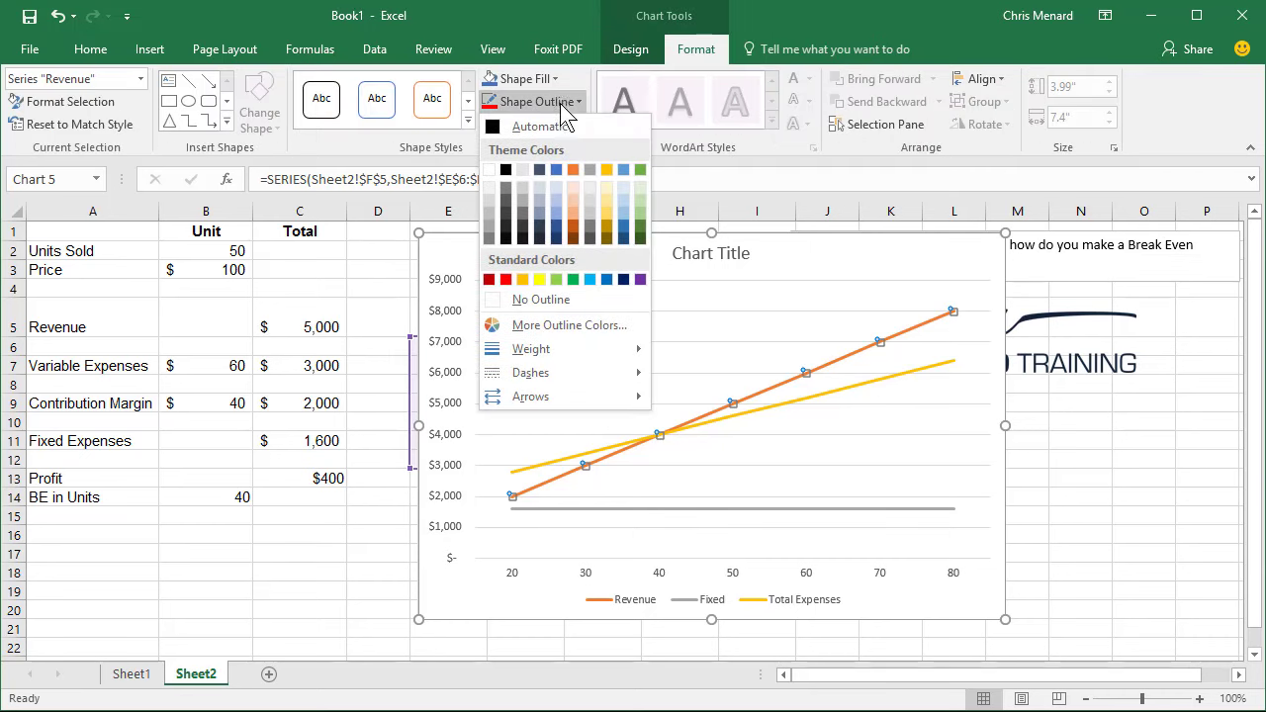
pyautogui.click(571, 279)
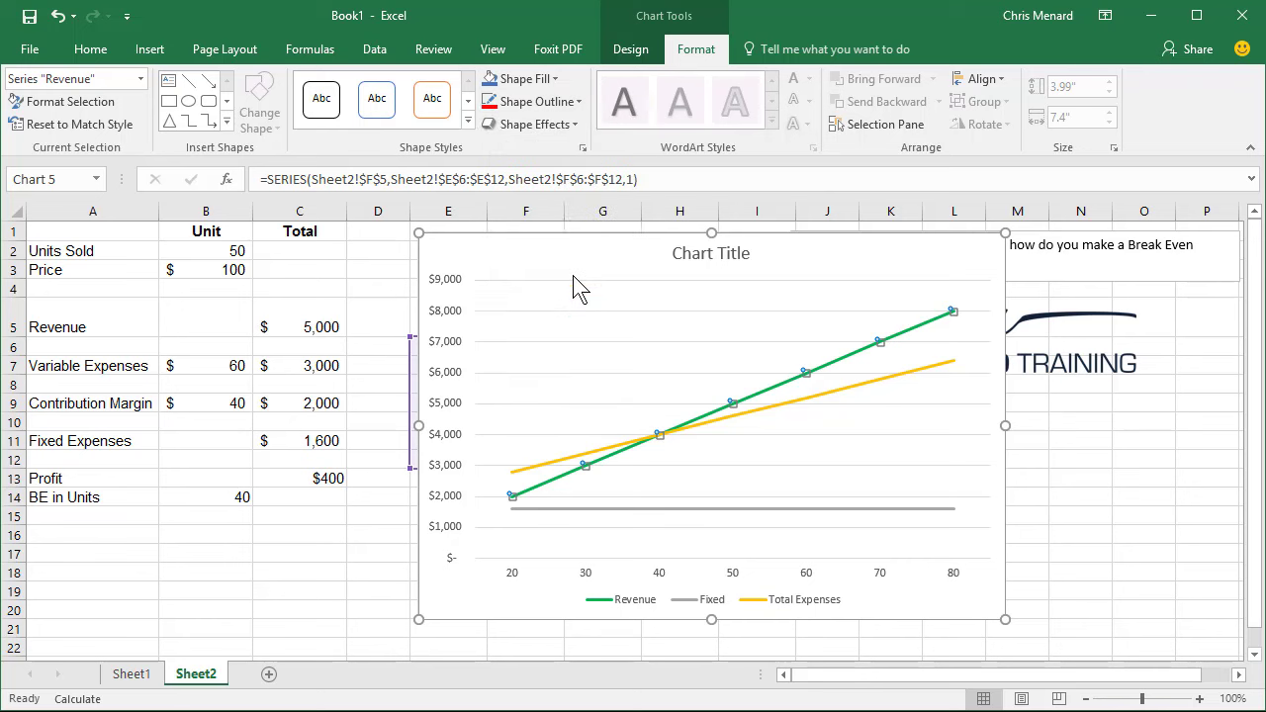
# - Give the Total Expenses line a red shape outline
pyautogui.click(892, 391)
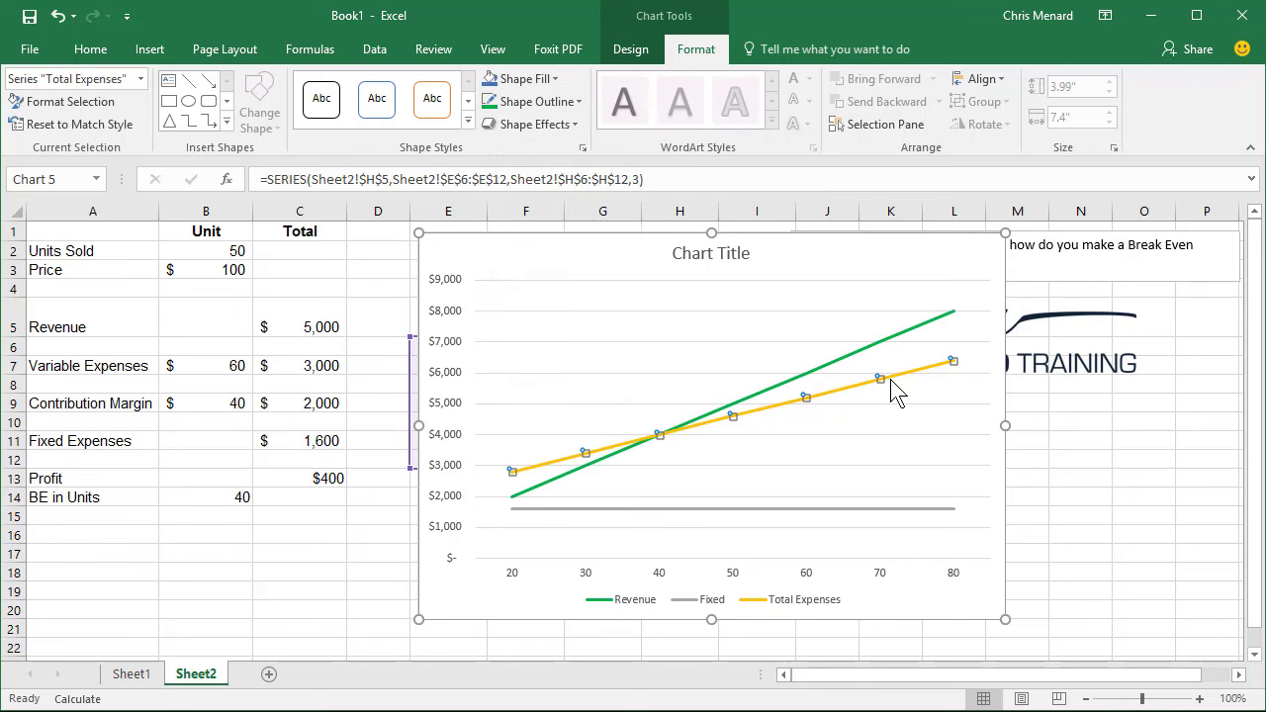
pyautogui.click(534, 101)
pyautogui.click(505, 278)
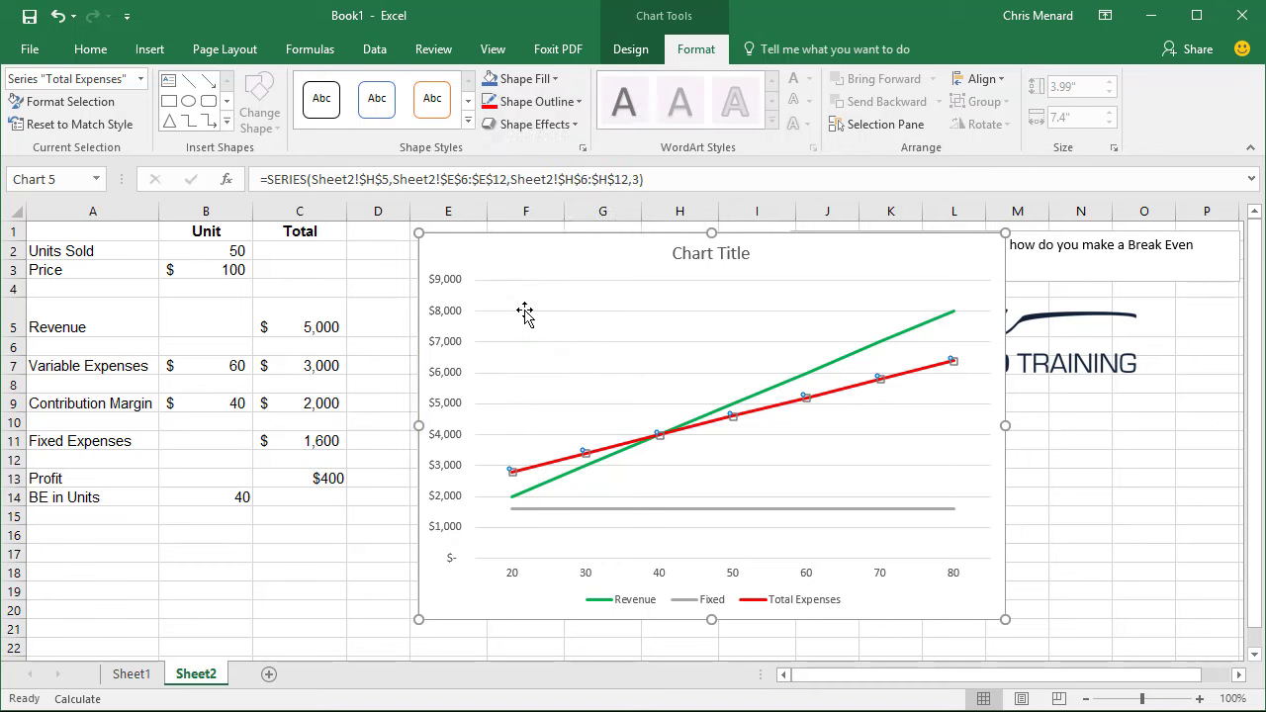
pyautogui.click(588, 259)
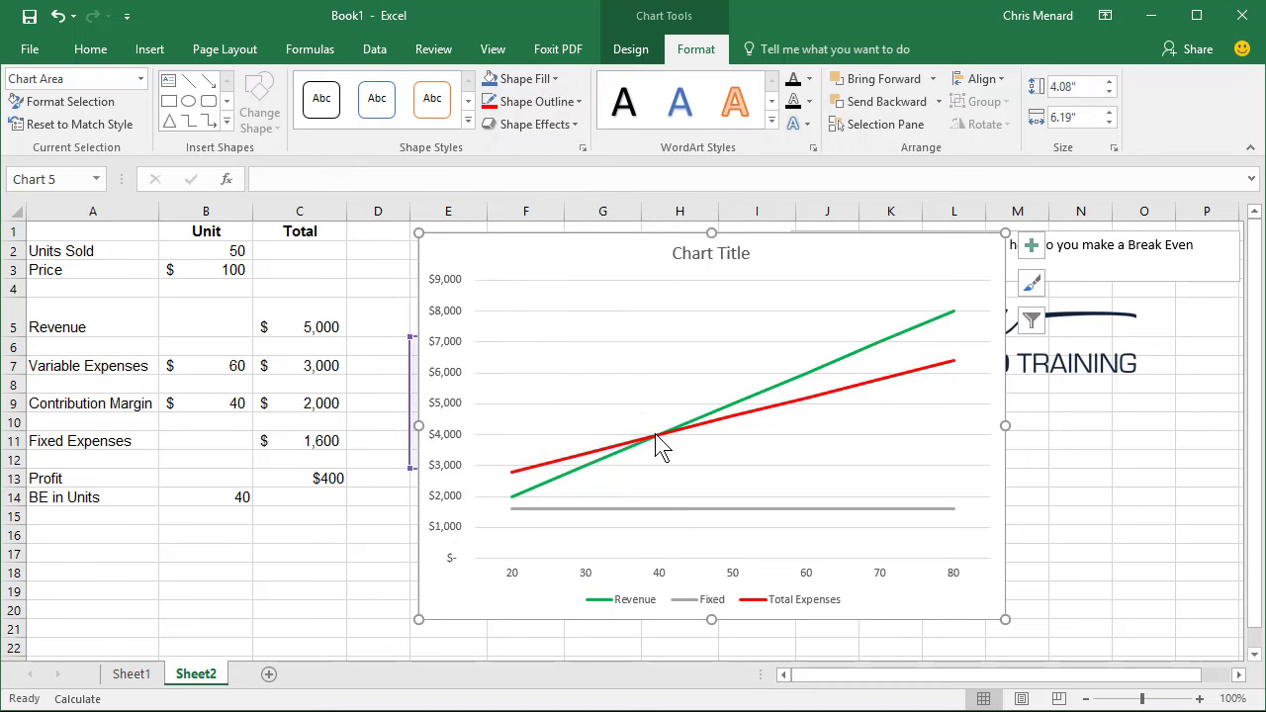
# - Try prices of 105 and 120 in B3, ending at $100
pyautogui.moveTo(661, 436)
pyautogui.click(227, 270)
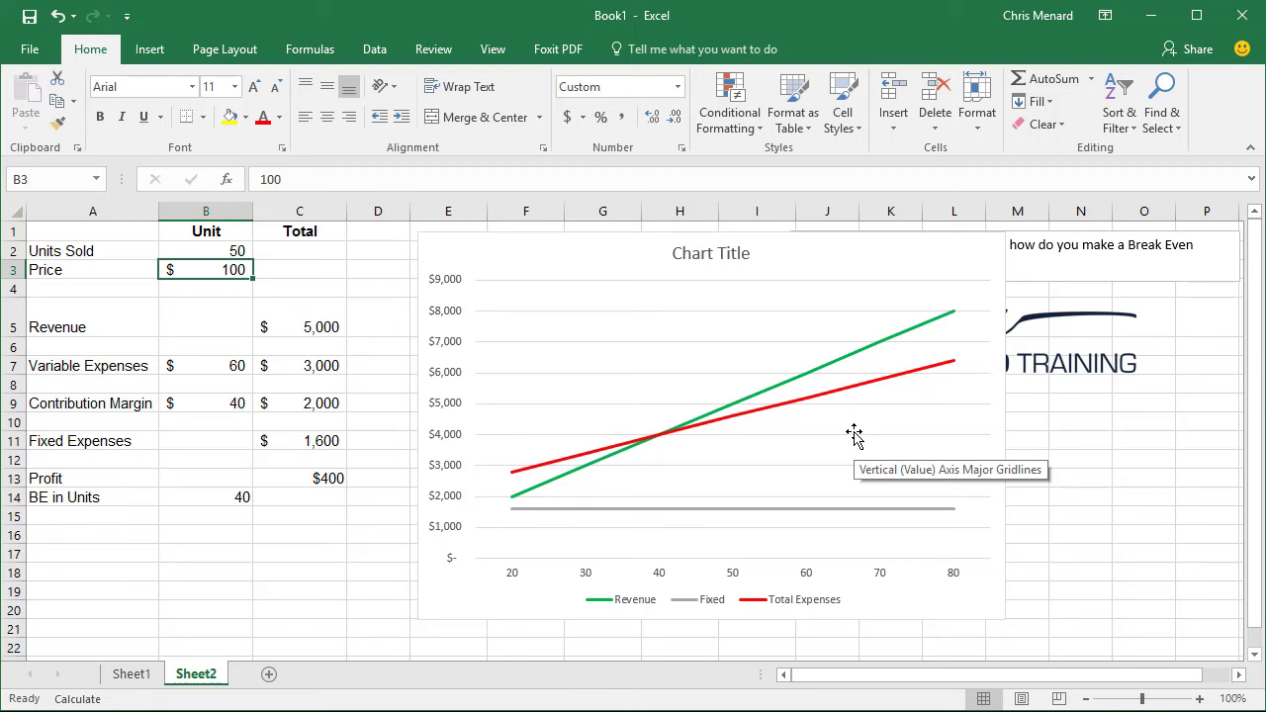
pyautogui.write('105')
pyautogui.press('Return')
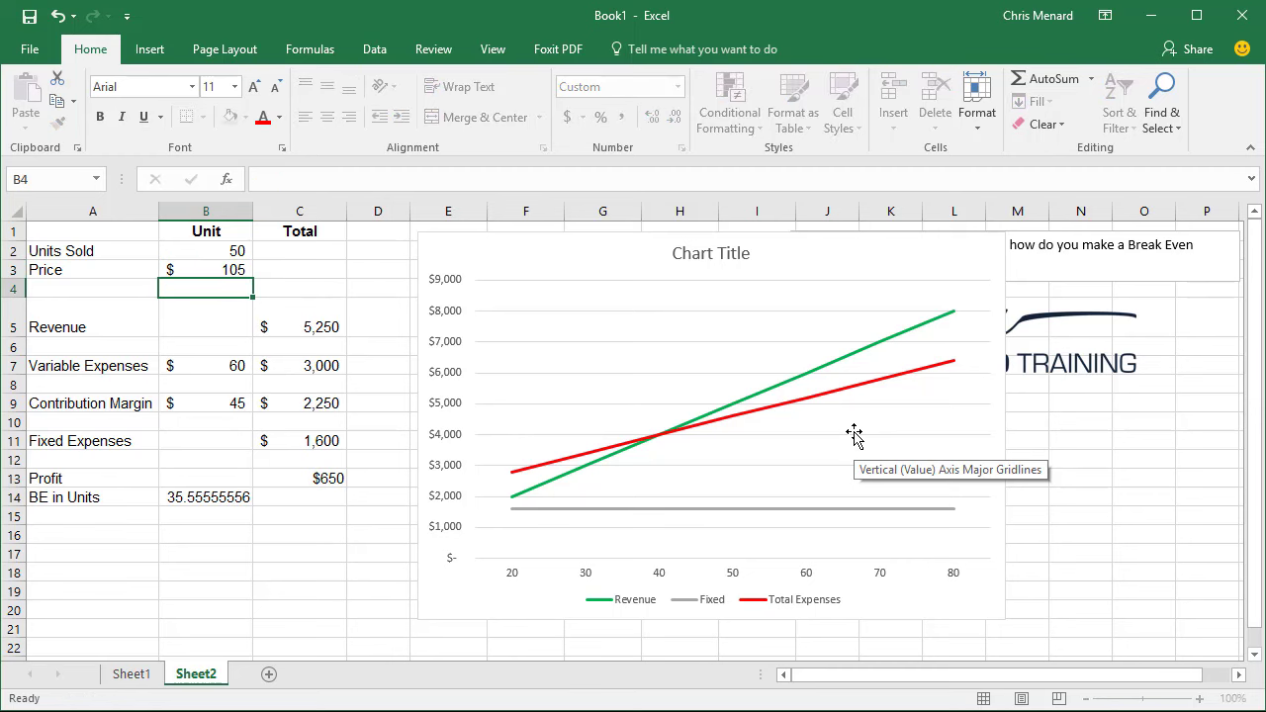
pyautogui.click(227, 270)
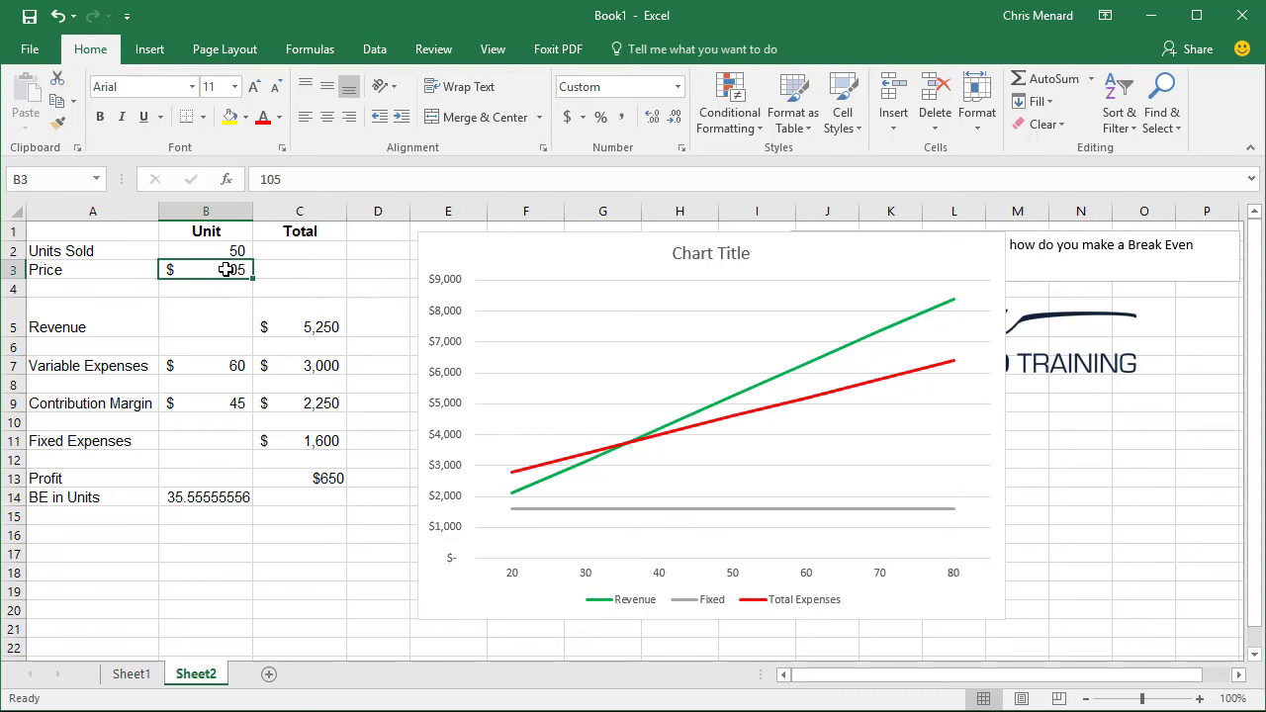
pyautogui.write('12')
pyautogui.press('Return')
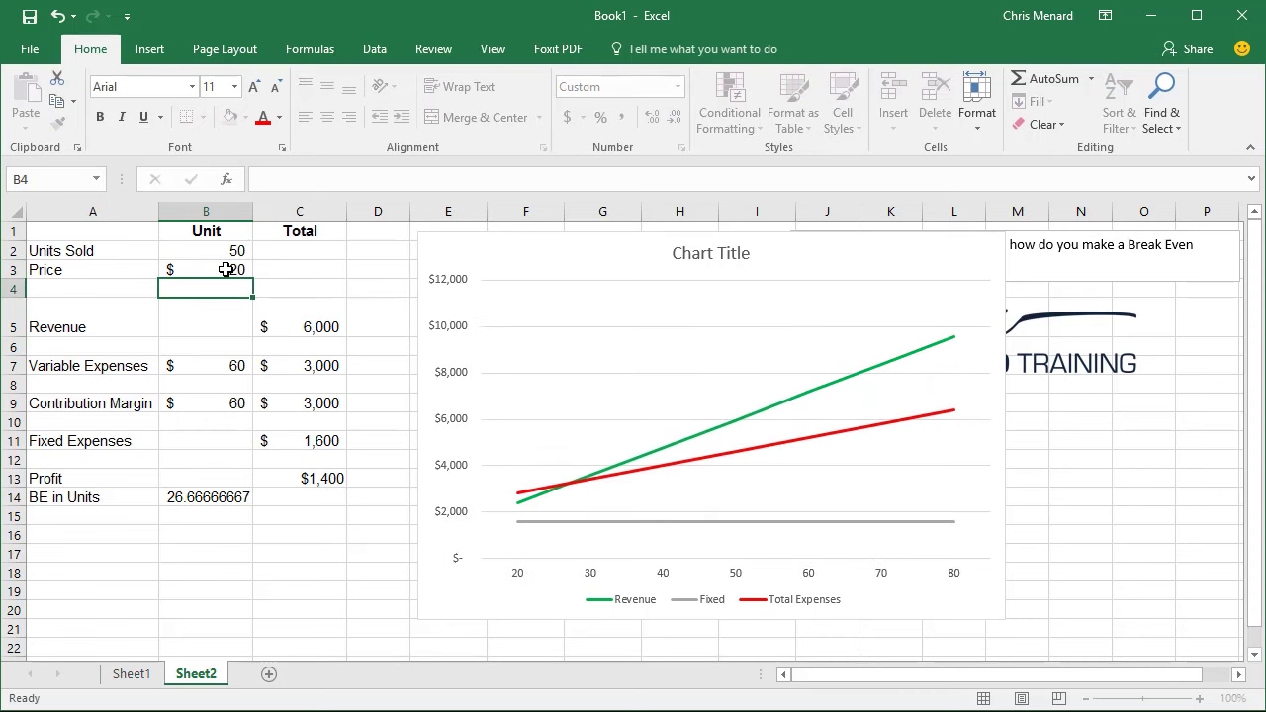
pyautogui.click(227, 270)
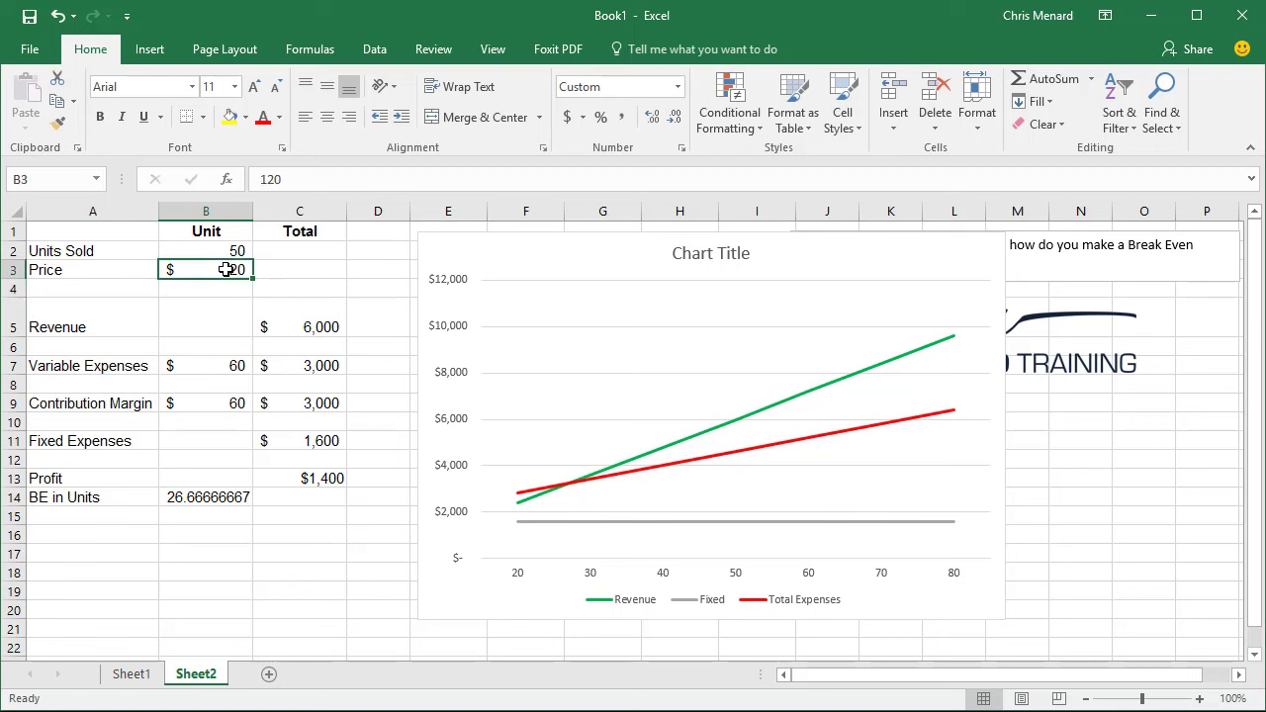
pyautogui.write('10')
pyautogui.press('Return')
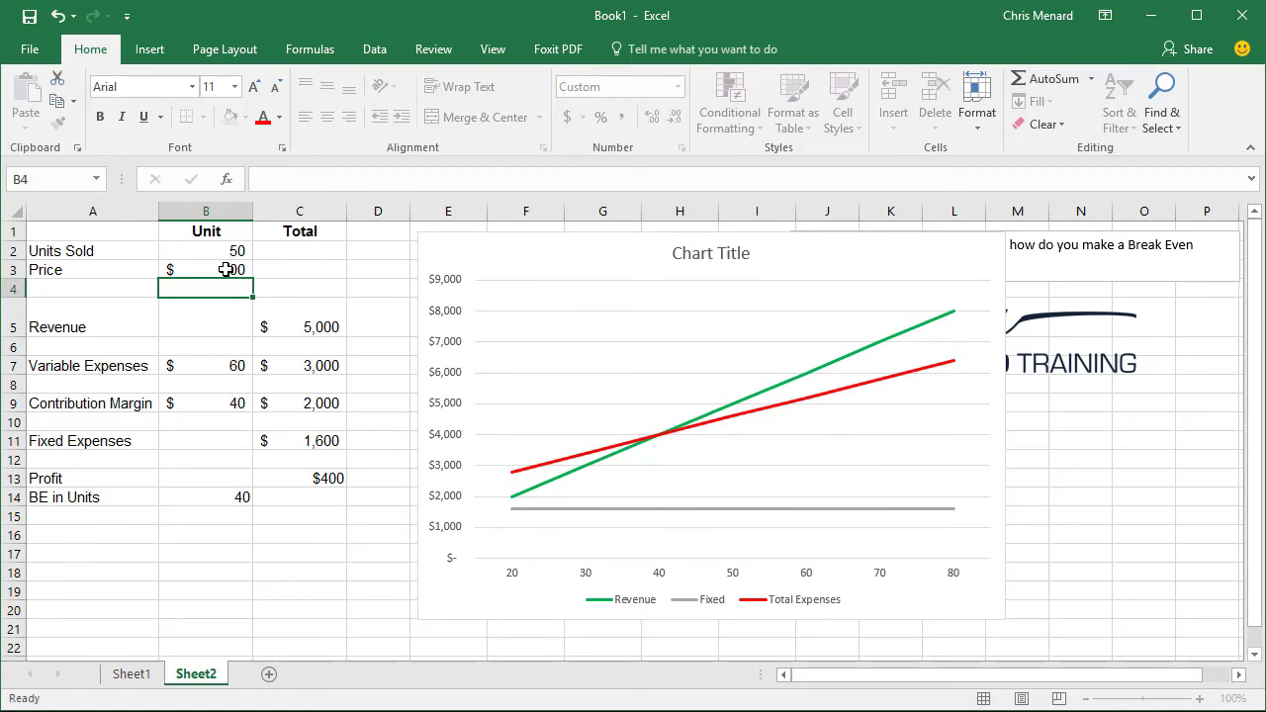
# - Try fixed expenses of 2200 and 2500 in C11, ending at 2000
pyautogui.press('Down')
pyautogui.press('Down')
pyautogui.press('Down')
pyautogui.press('Down')
pyautogui.click(317, 445)
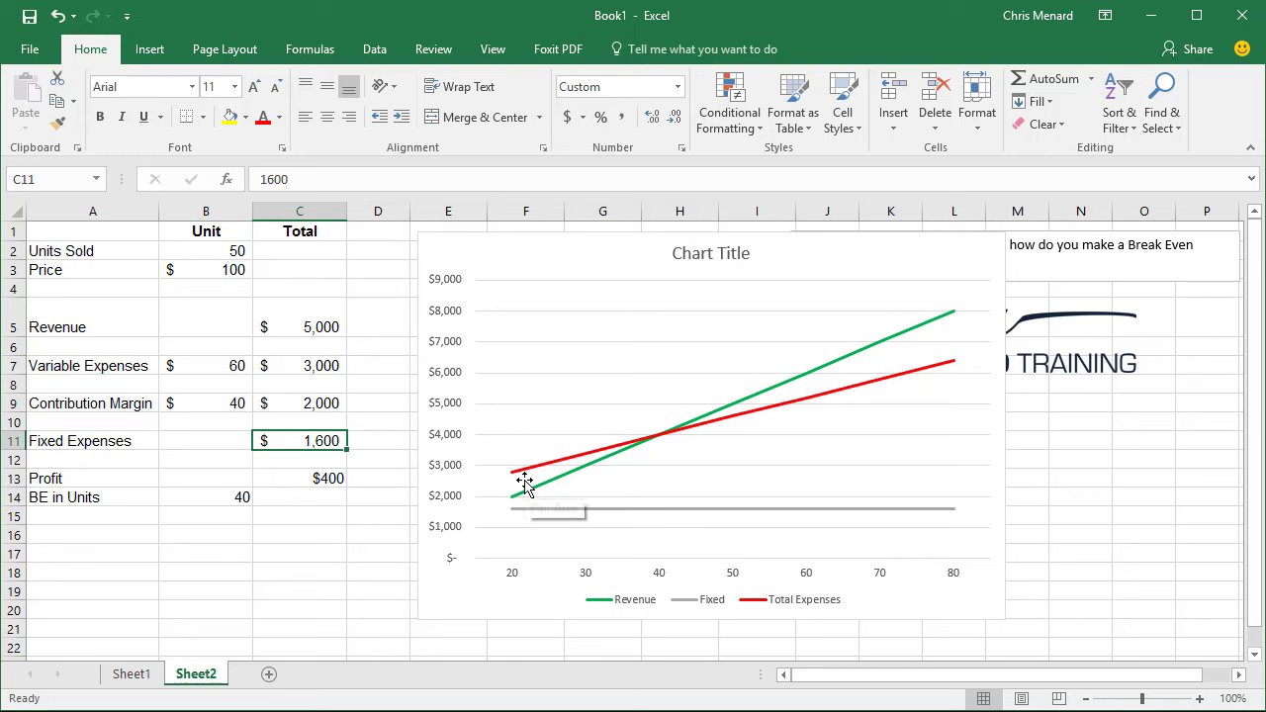
pyautogui.write('2200')
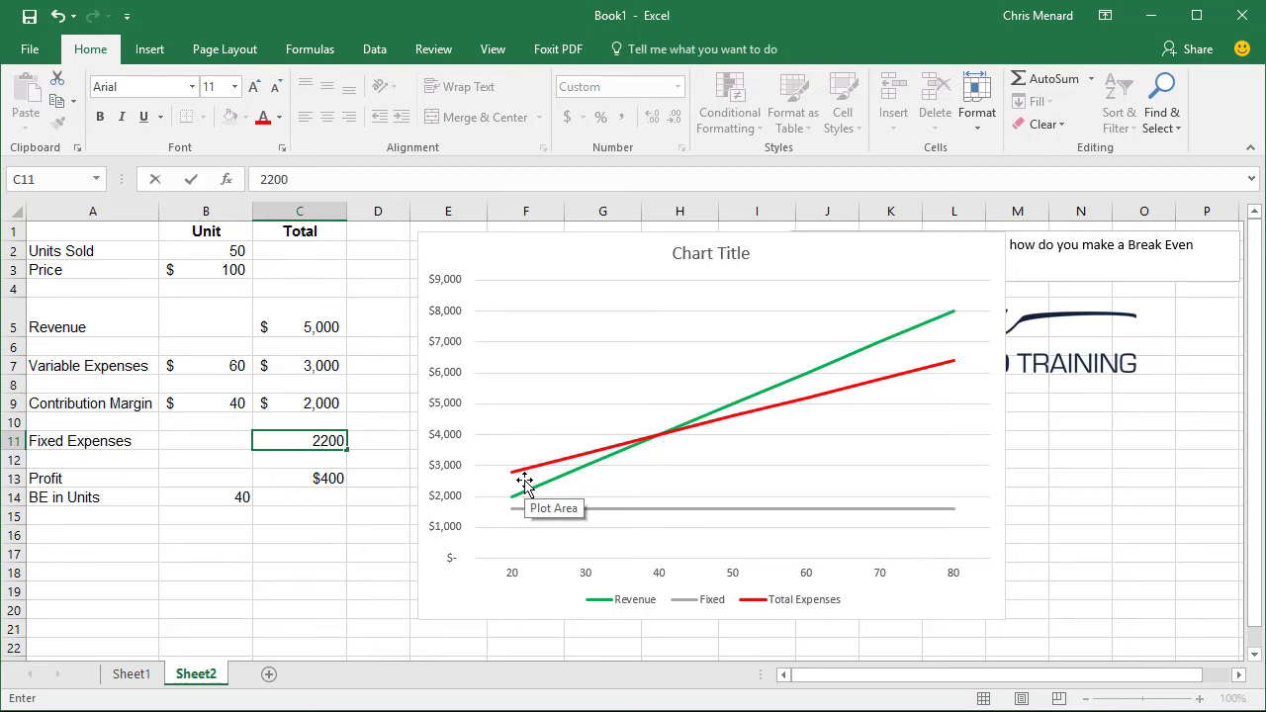
pyautogui.press('Return')
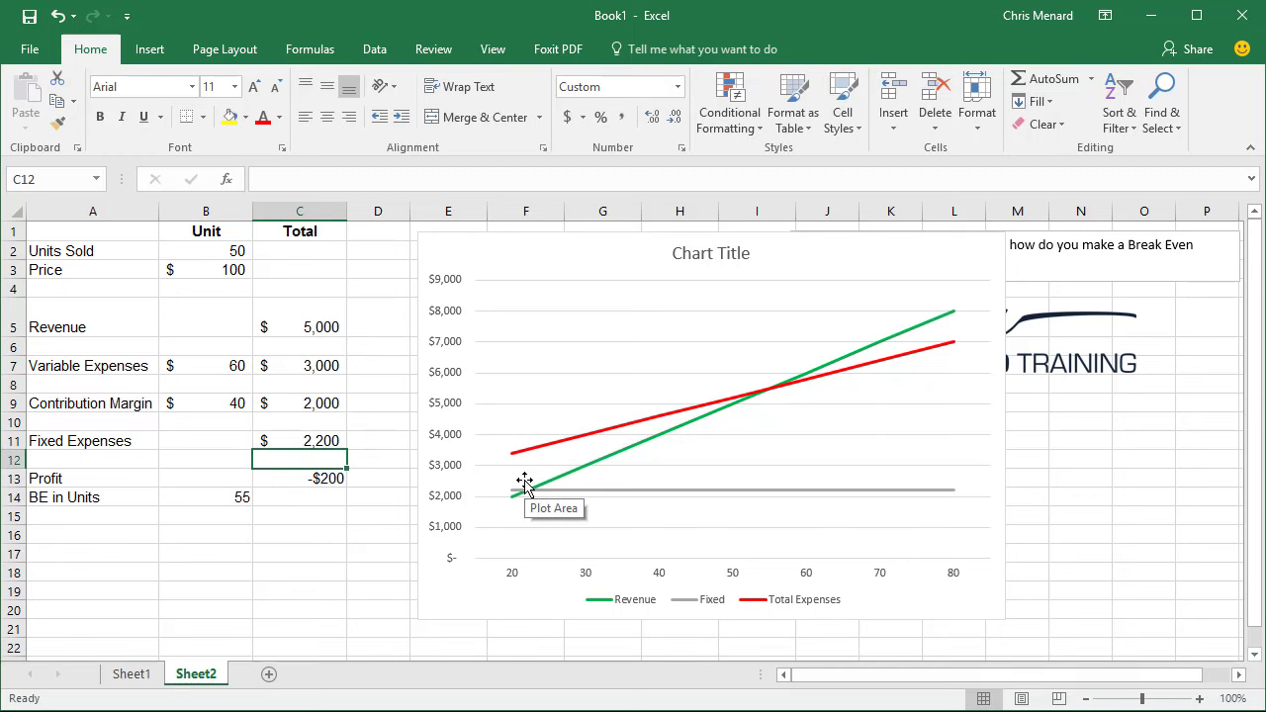
pyautogui.press('Up')
pyautogui.write('2500')
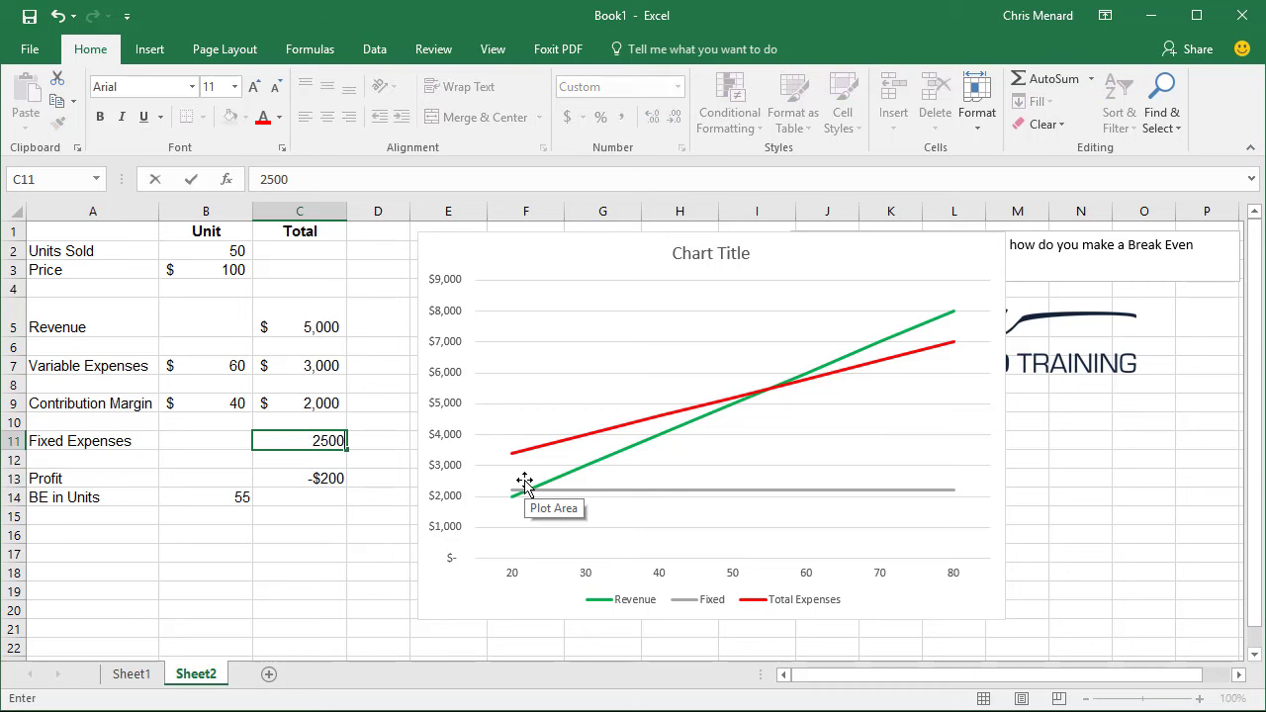
pyautogui.press('Return')
pyautogui.press('Up')
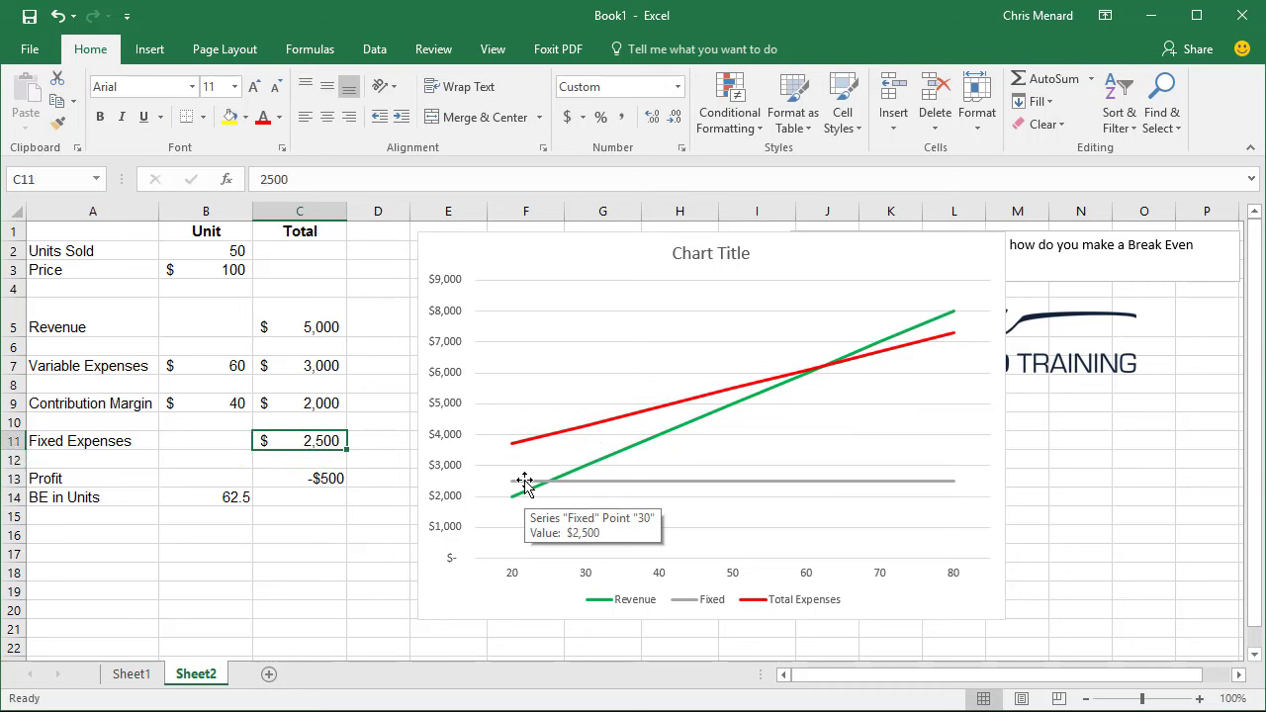
pyautogui.write('2000')
pyautogui.press('Return')
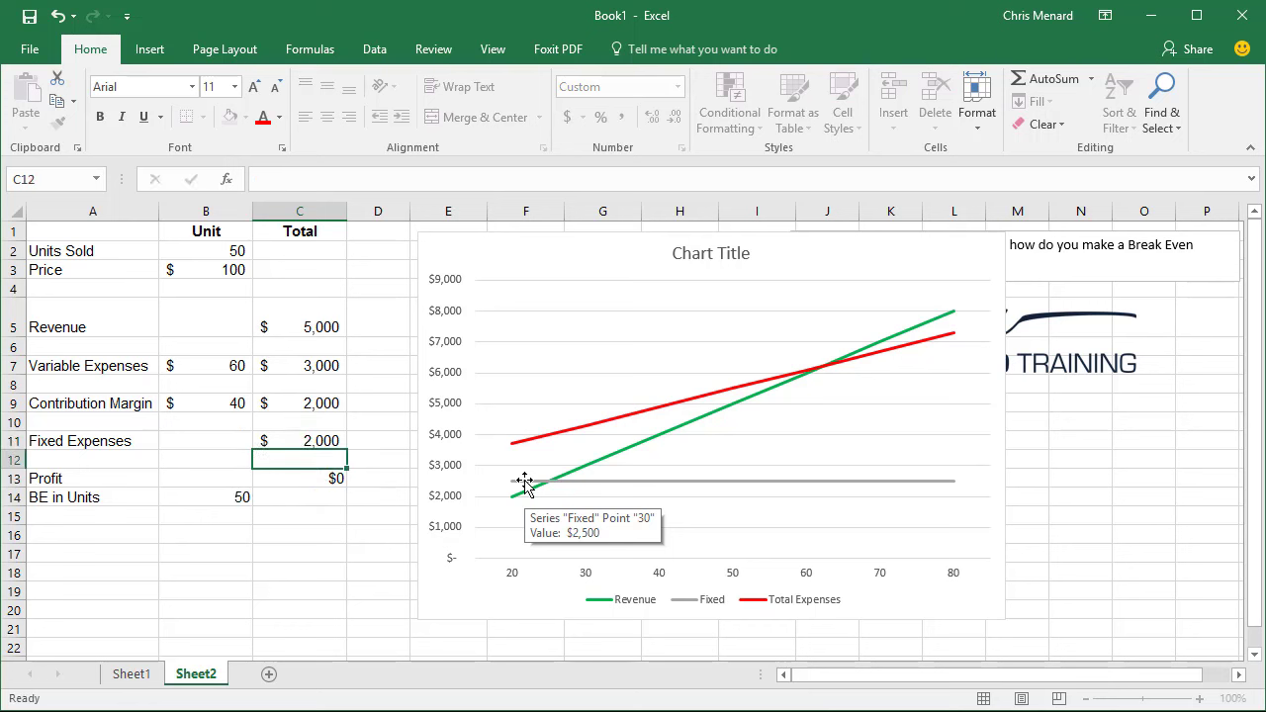
# - Move the break-even chart left over columns A–F
pyautogui.click(596, 264)
pyautogui.moveTo(595, 264); pyautogui.dragTo(212, 240)
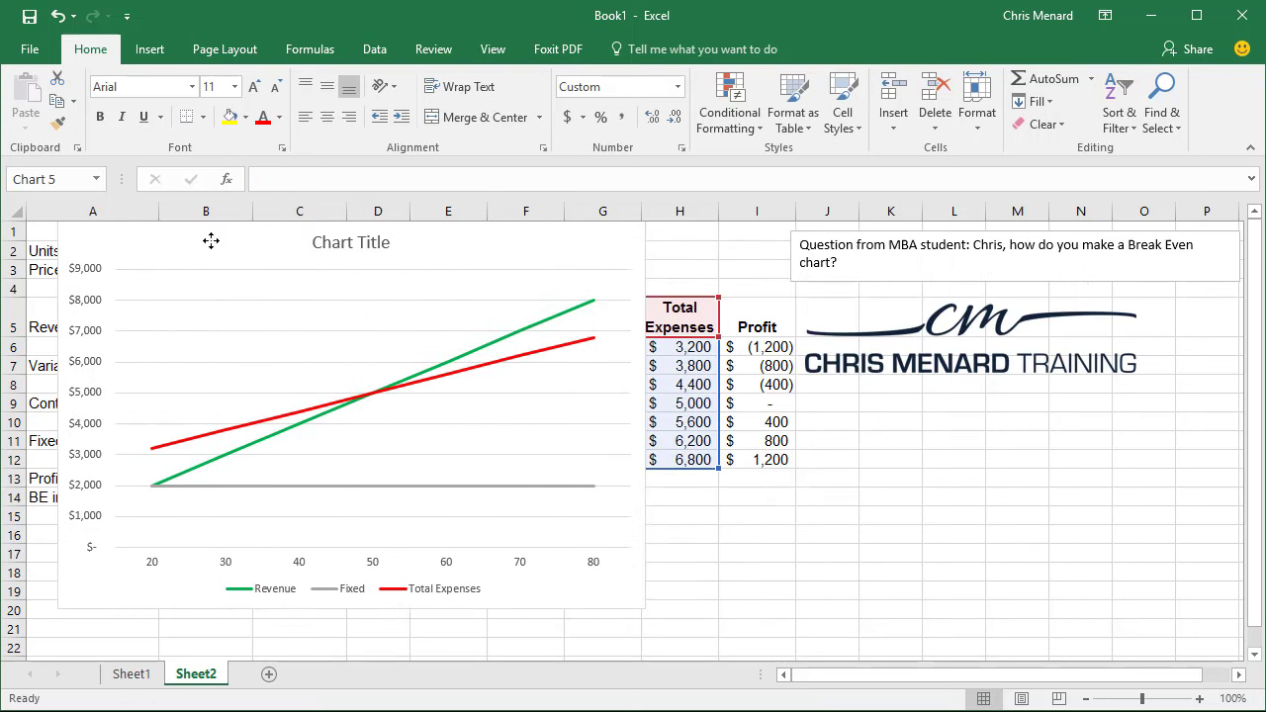
pyautogui.moveTo(329, 303); pyautogui.dragTo(330, 304)
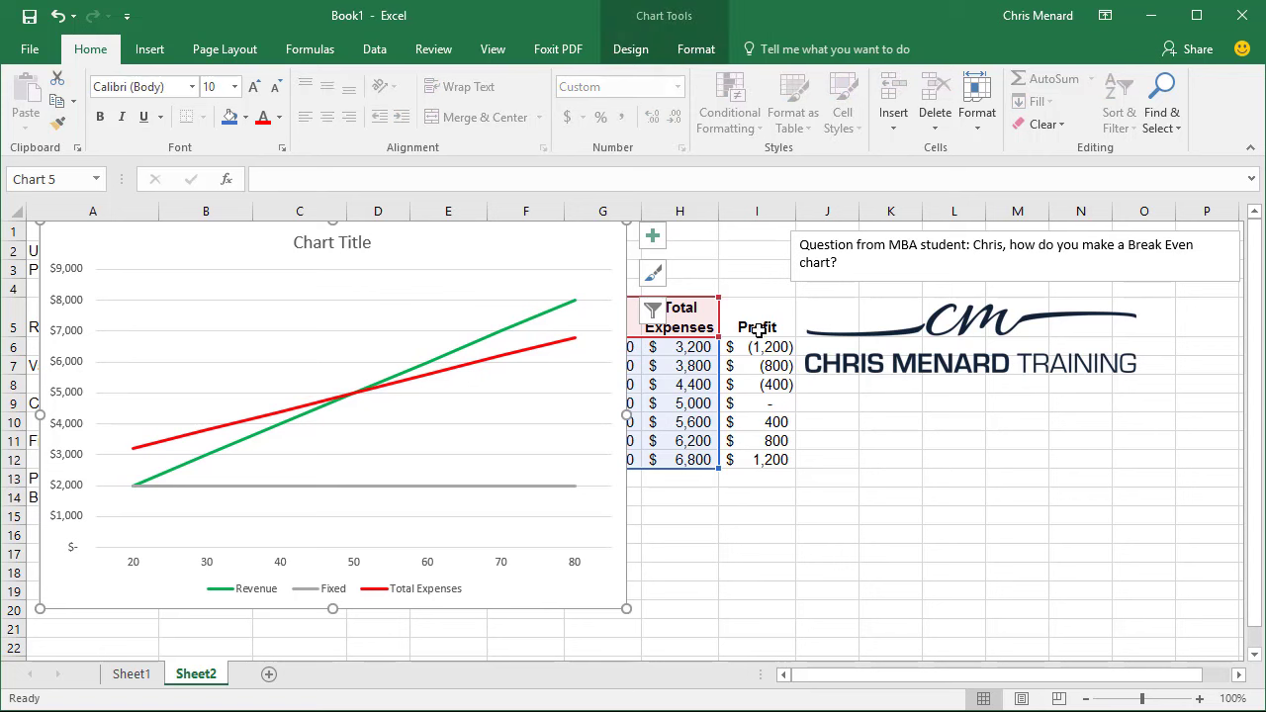
# - Copy the Profit column I5:I12 and paste it into the chart as a new series
pyautogui.moveTo(755, 329); pyautogui.dragTo(789, 461)
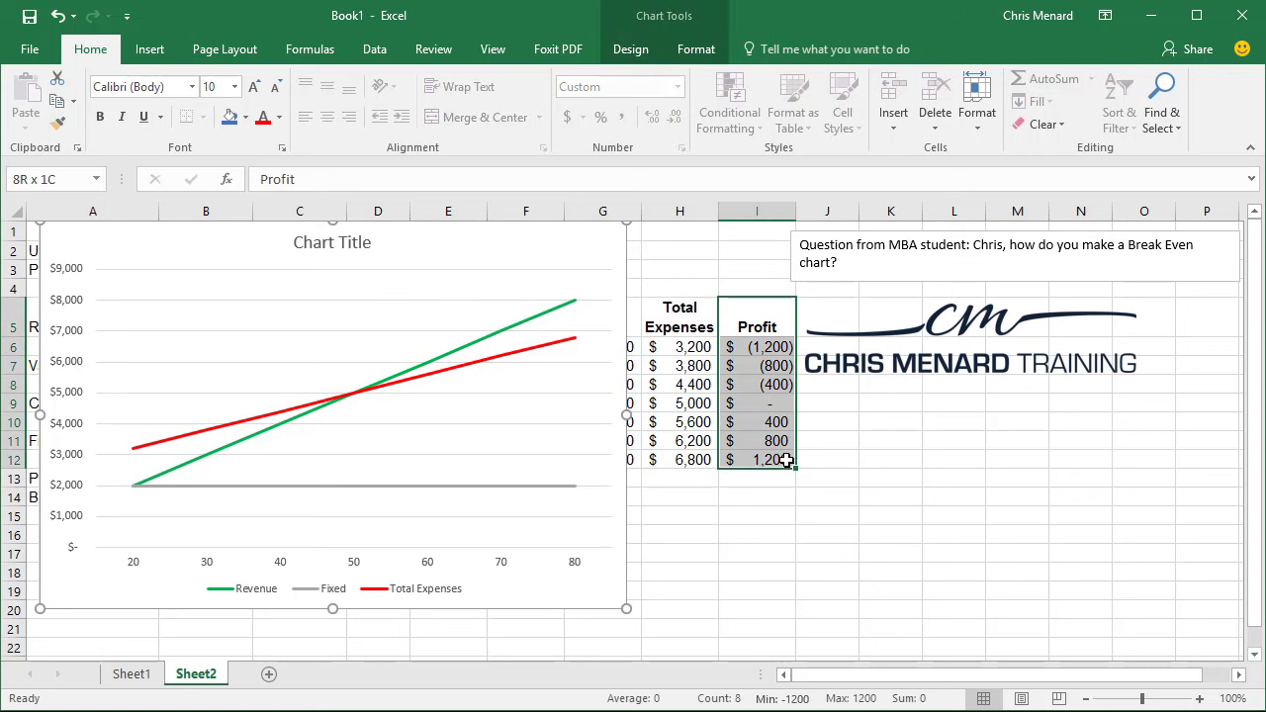
pyautogui.rightClick(773, 386)
pyautogui.click(821, 424)
pyautogui.click(545, 260)
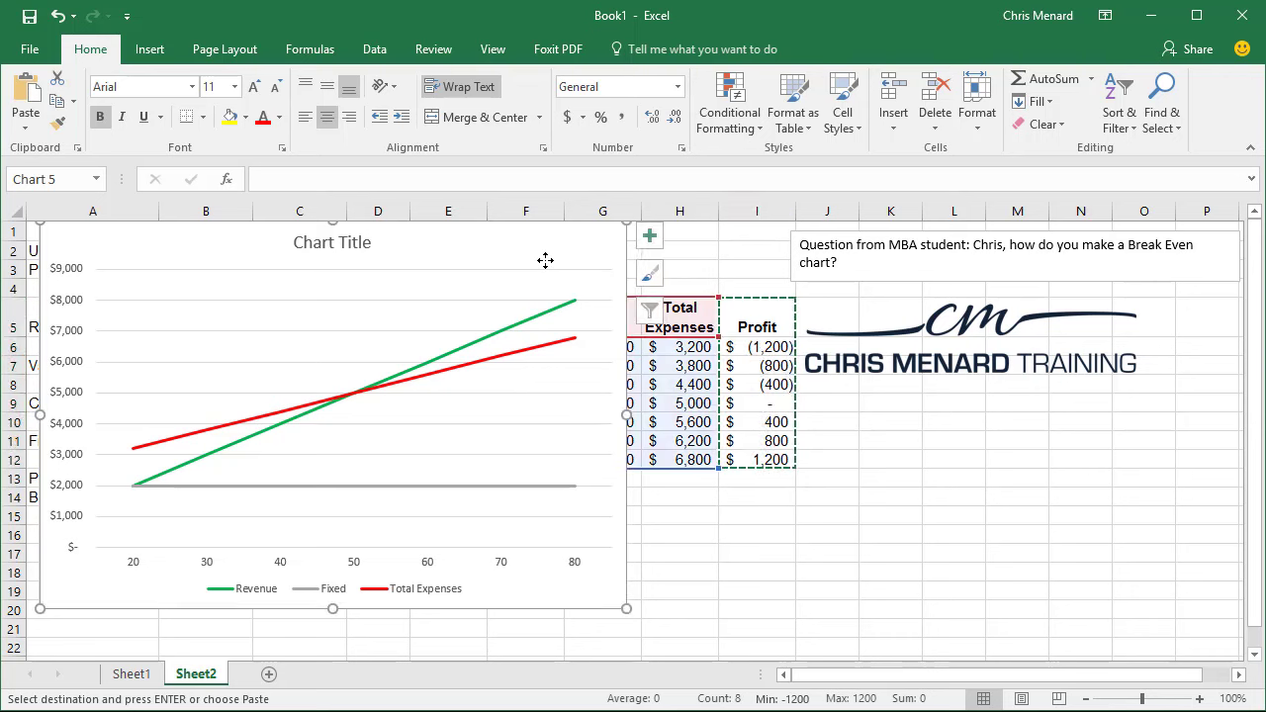
pyautogui.rightClick(536, 251)
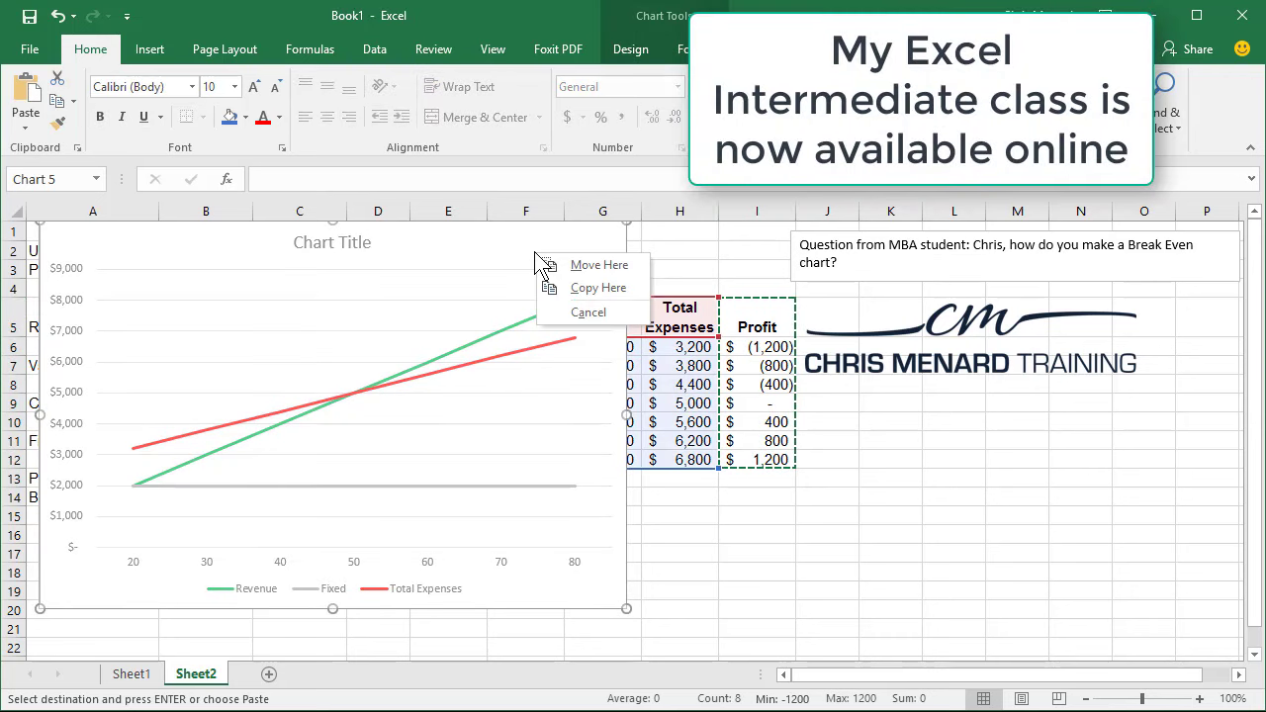
pyautogui.click(518, 250)
pyautogui.rightClick(518, 250)
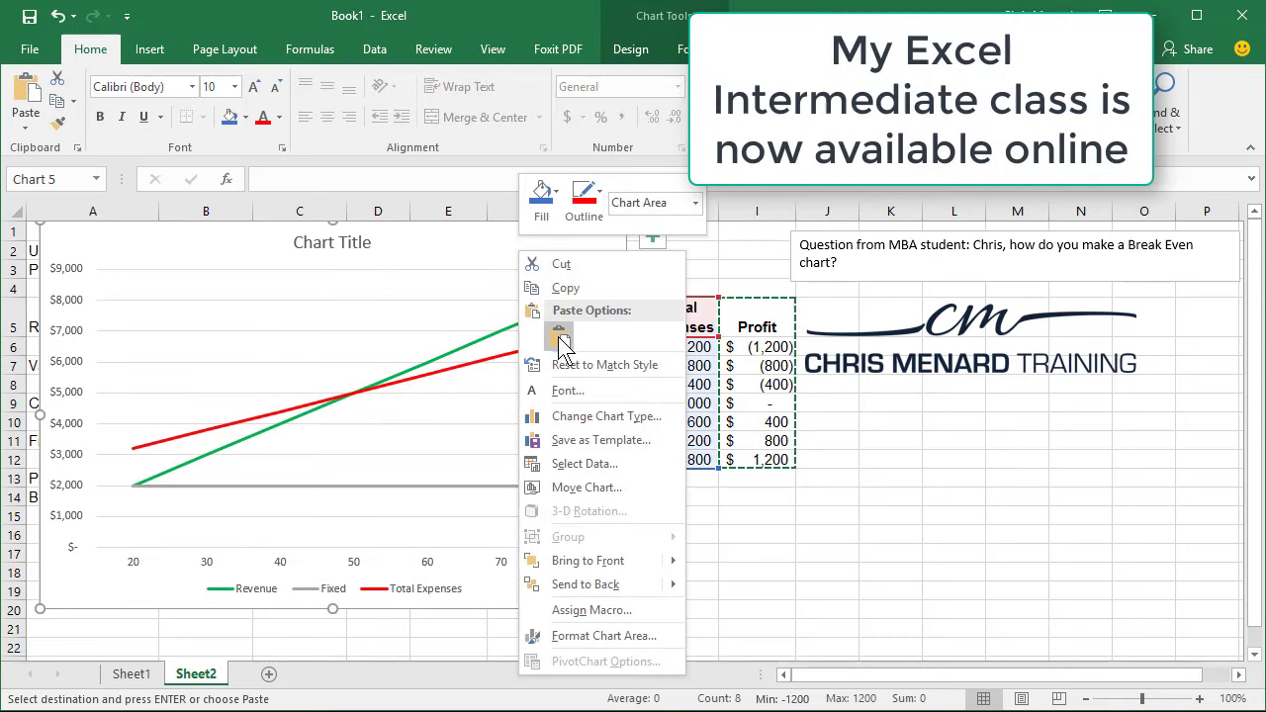
pyautogui.click(557, 332)
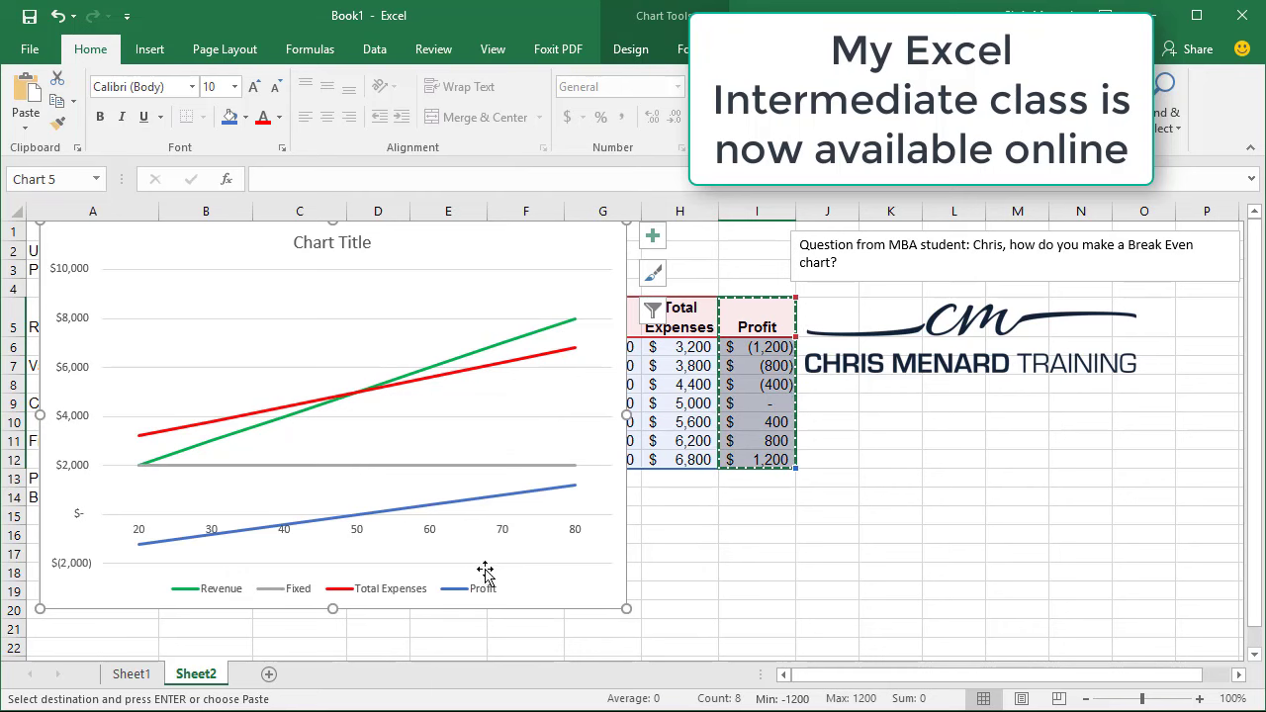
# - Position the chart legend at Top and raise its text to 11 pt
pyautogui.click(351, 594)
pyautogui.rightClick(351, 591)
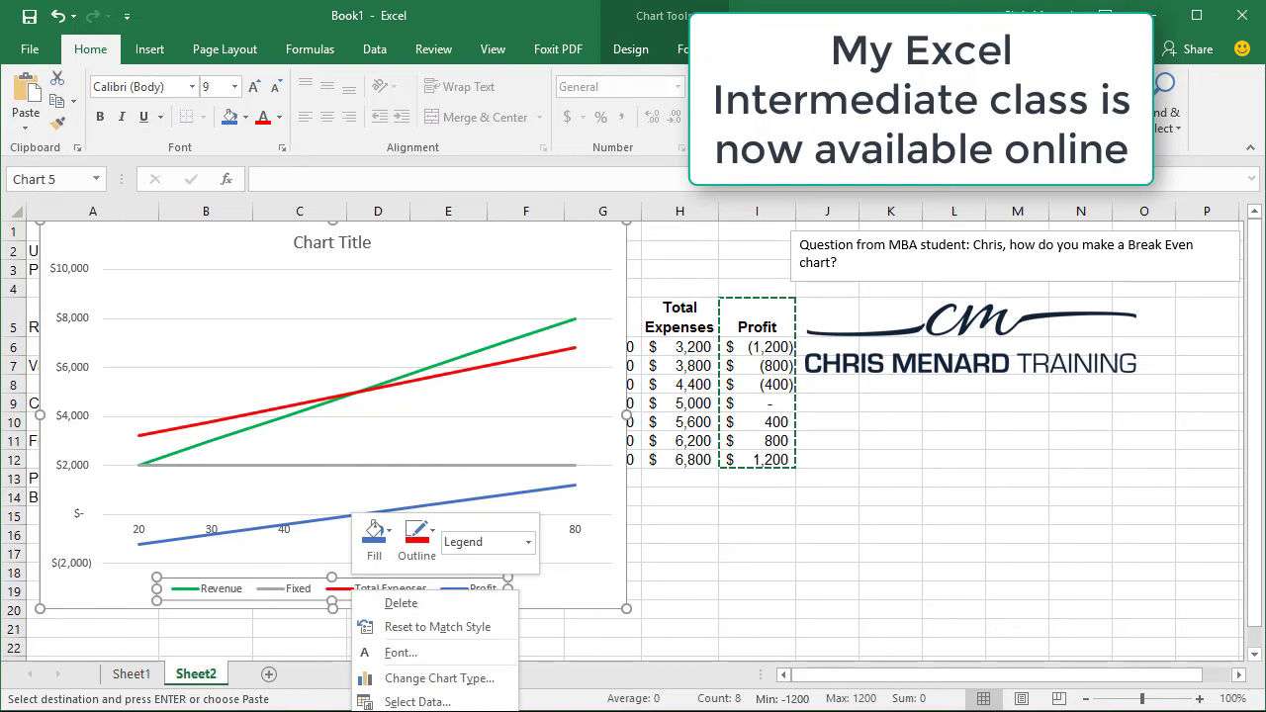
pyautogui.click(416, 707)
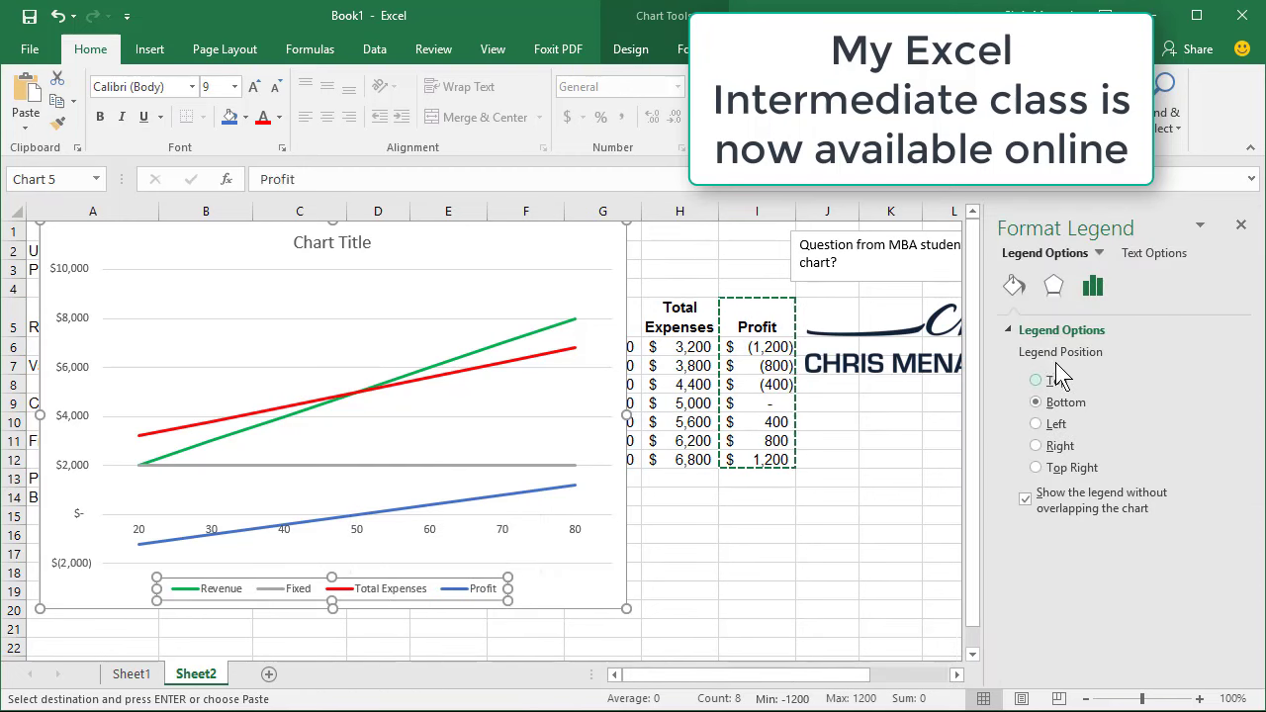
pyautogui.click(1038, 382)
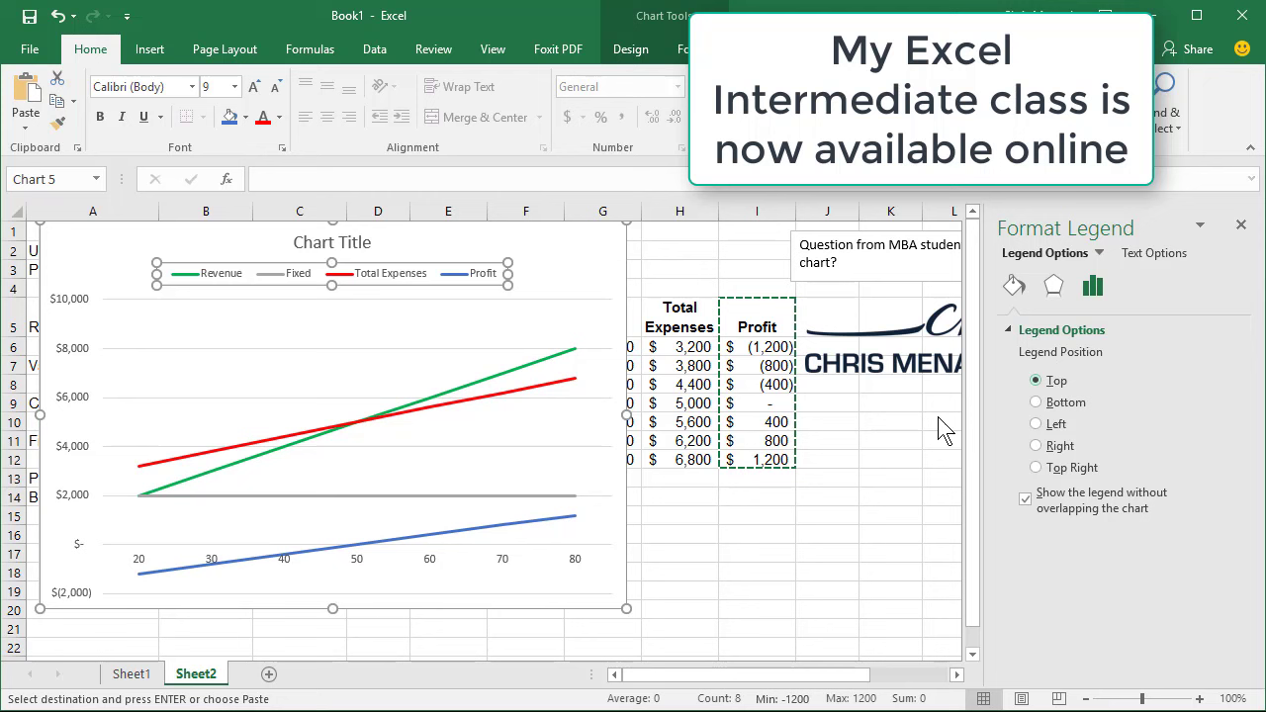
pyautogui.click(1242, 227)
pyautogui.click(255, 86)
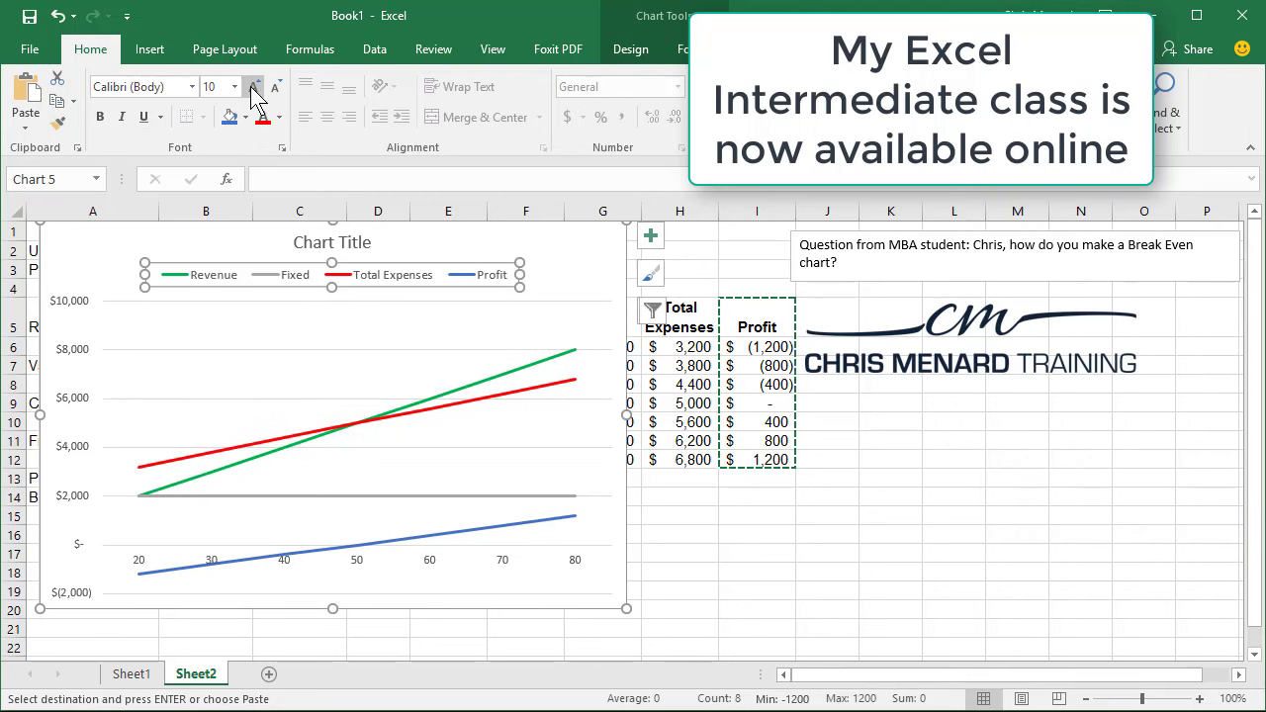
pyautogui.click(255, 87)
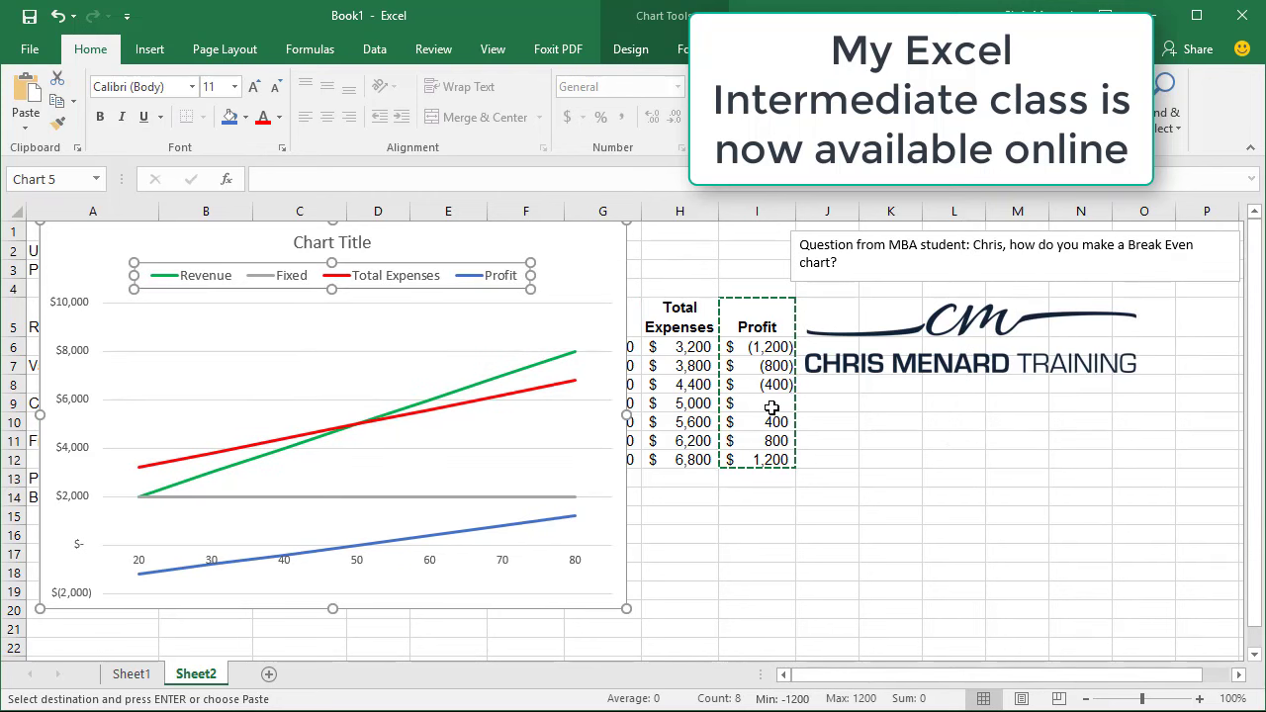
pyautogui.press('Escape')
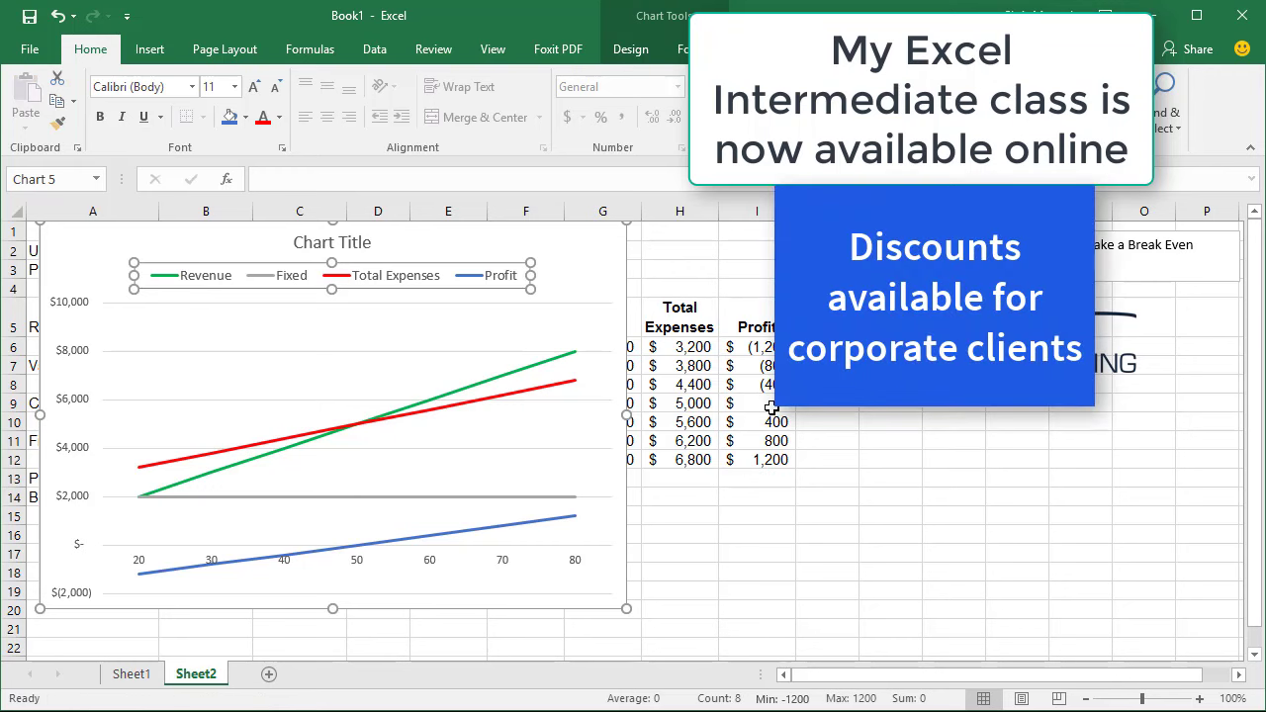